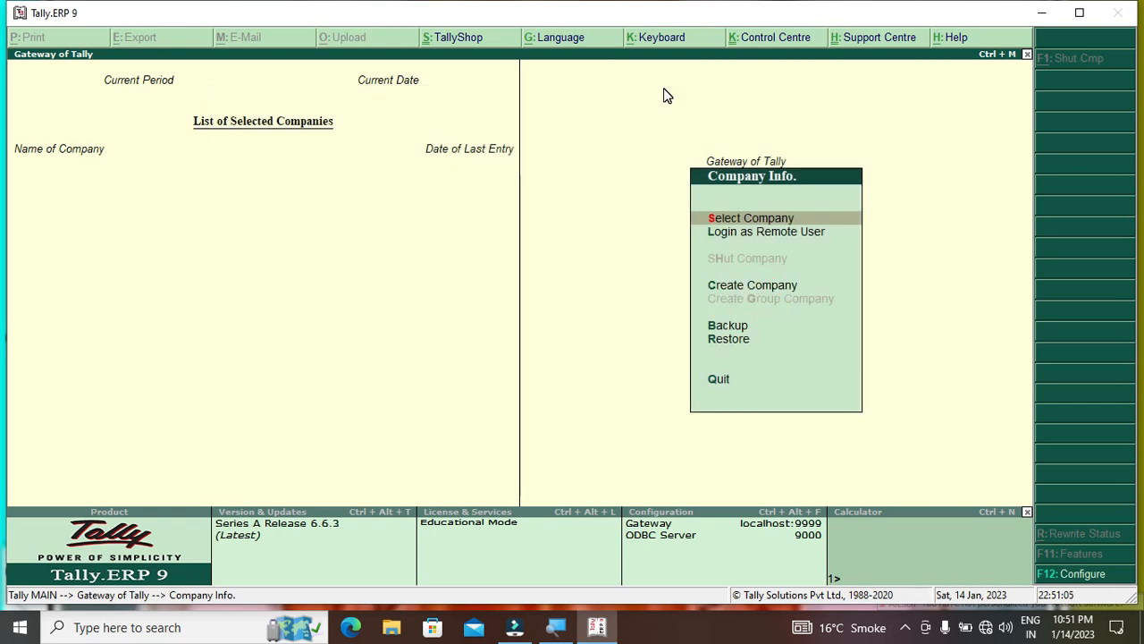
Load AMAN AND COMPANY from the Select Company list
{"action": "key", "text": "Escape"}
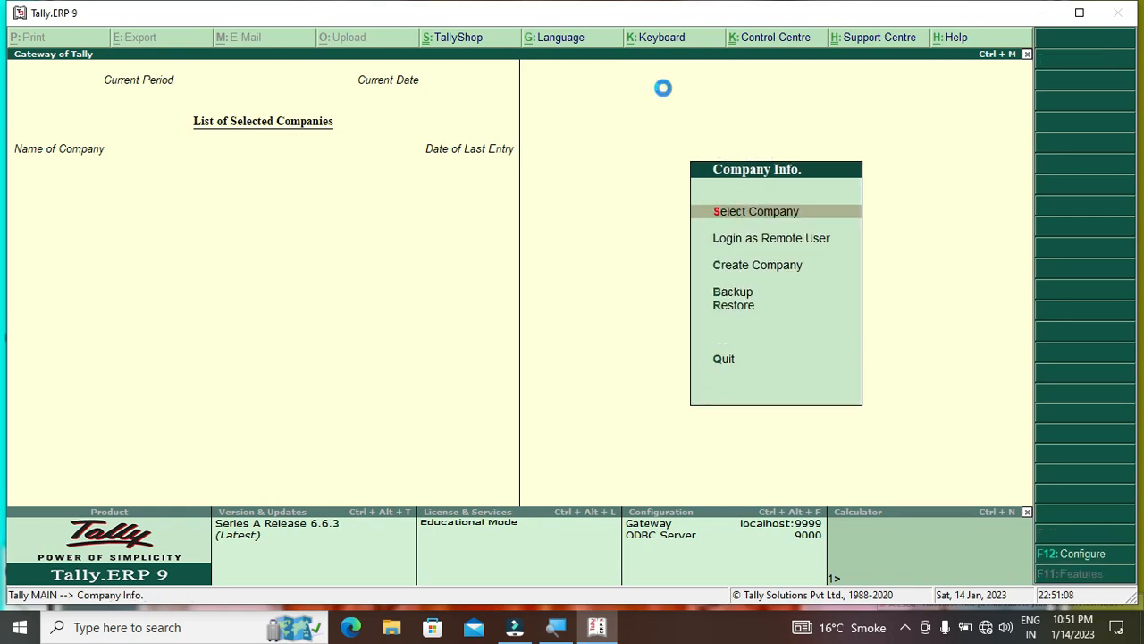
{"action": "key", "text": "Return"}
{"action": "key", "text": "Down"}
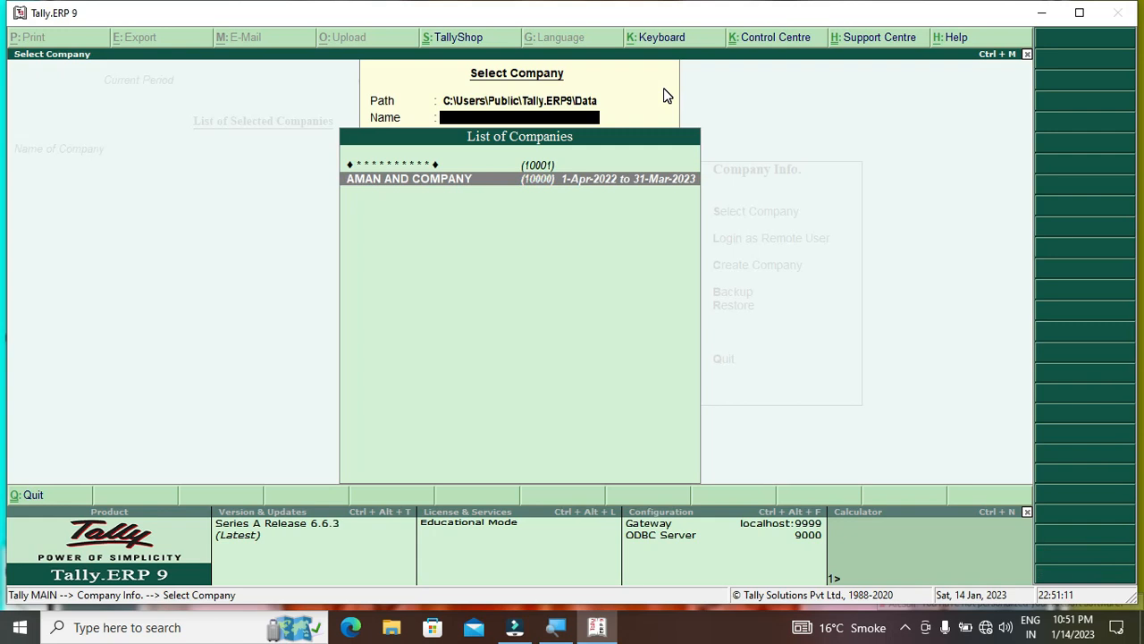
{"action": "key", "text": "Return"}
{"action": "key", "text": "Down"}
{"action": "key", "text": "Down"}
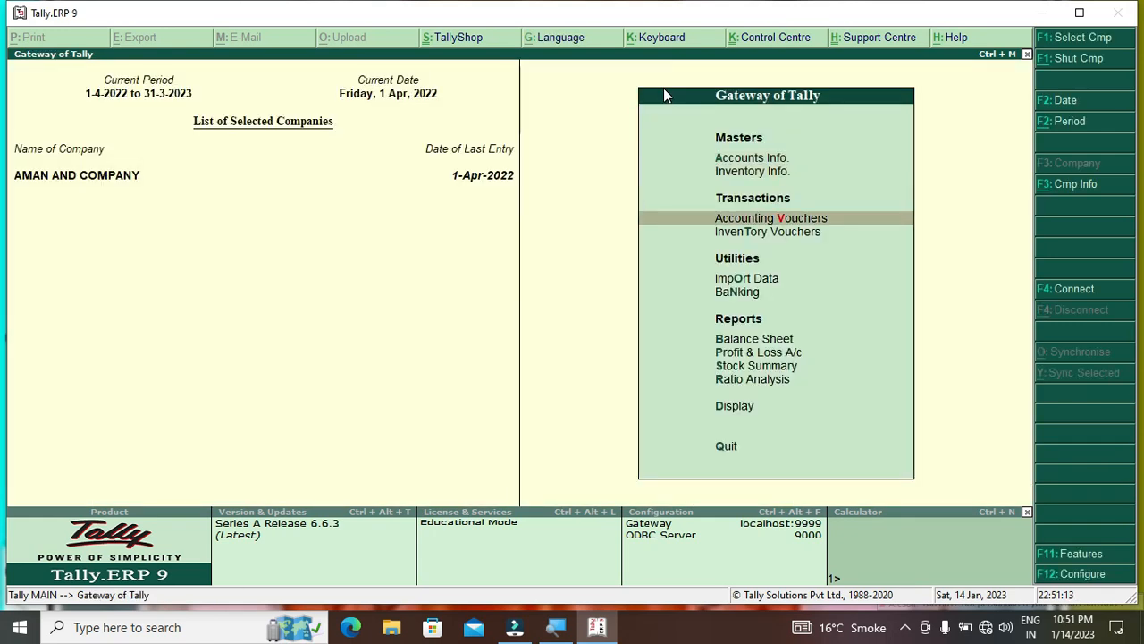
{"action": "key", "text": "Up"}
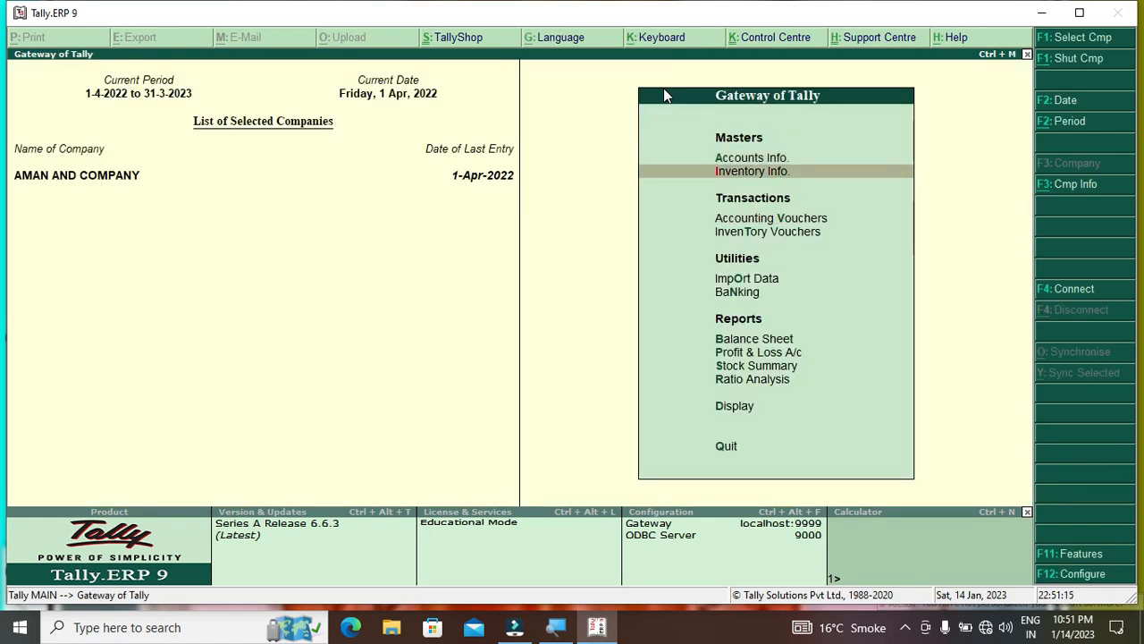
Open Change TallyVault from the Company Info. menu (Alt+F3)
{"action": "key", "text": "alt+F3"}
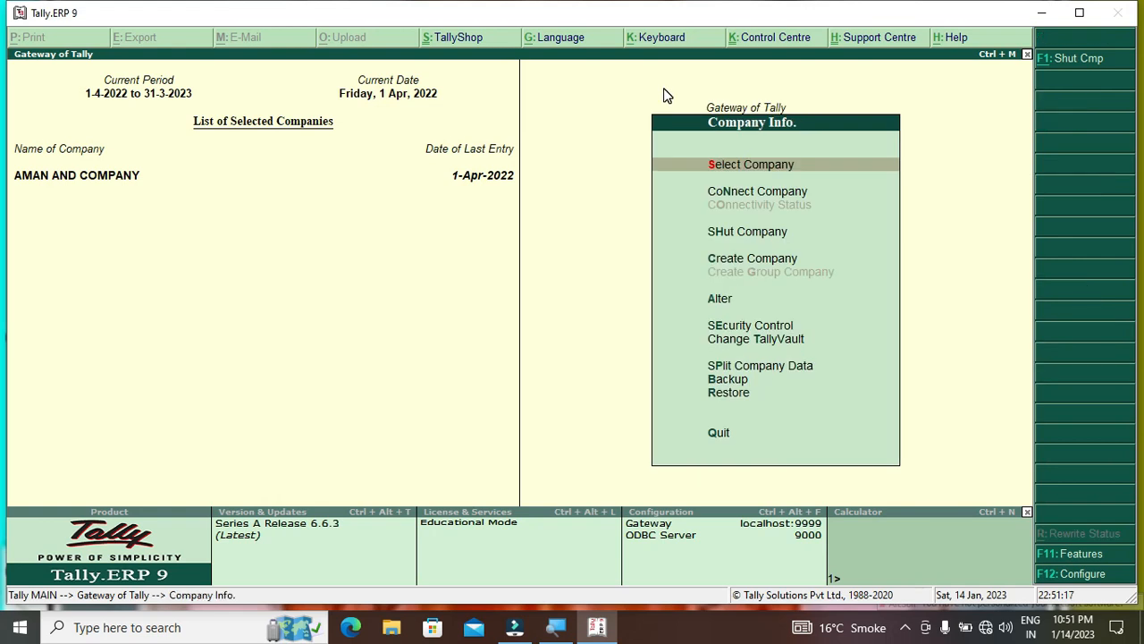
{"action": "key", "text": "Down"}
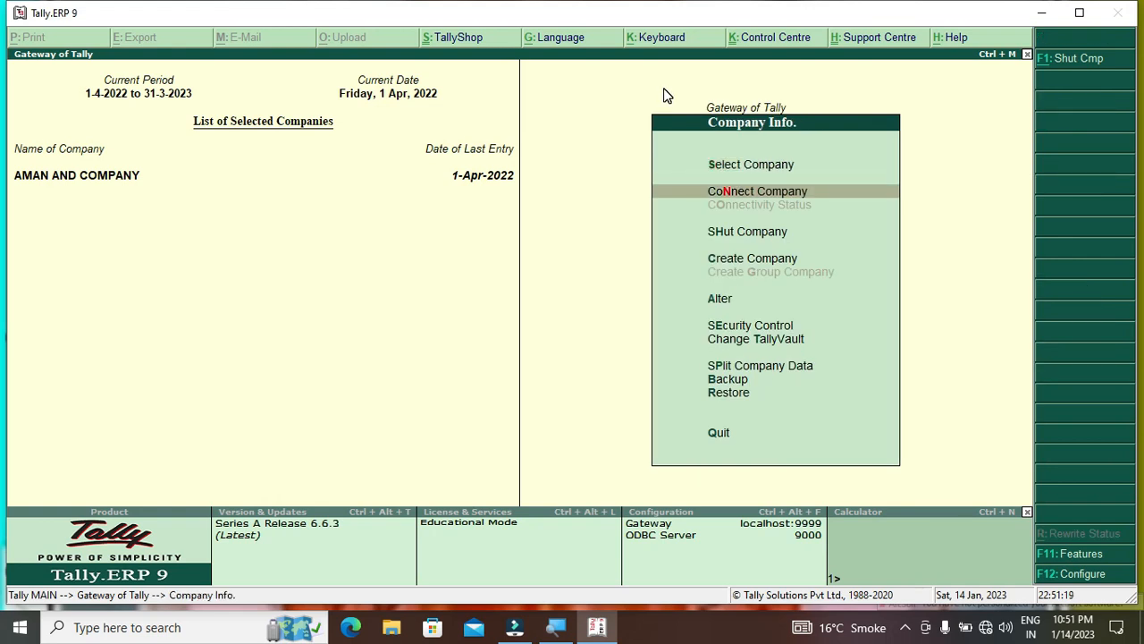
{"action": "key", "text": "Down"}
{"action": "key", "text": "Down"}
{"action": "key", "text": "Down"}
{"action": "key", "text": "Down"}
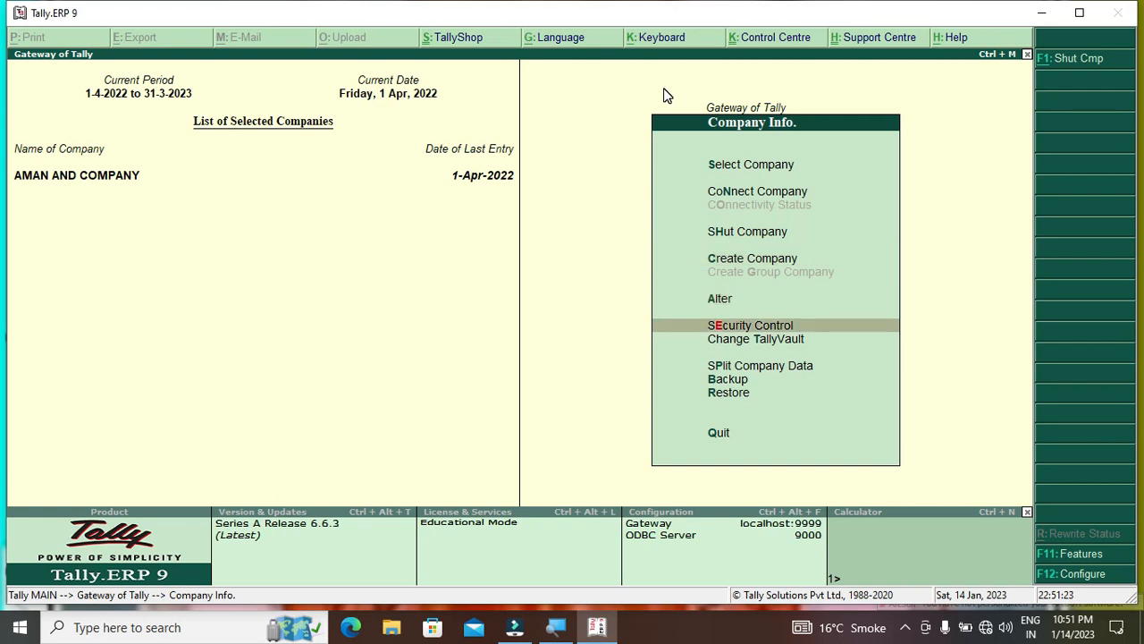
{"action": "key", "text": "Down"}
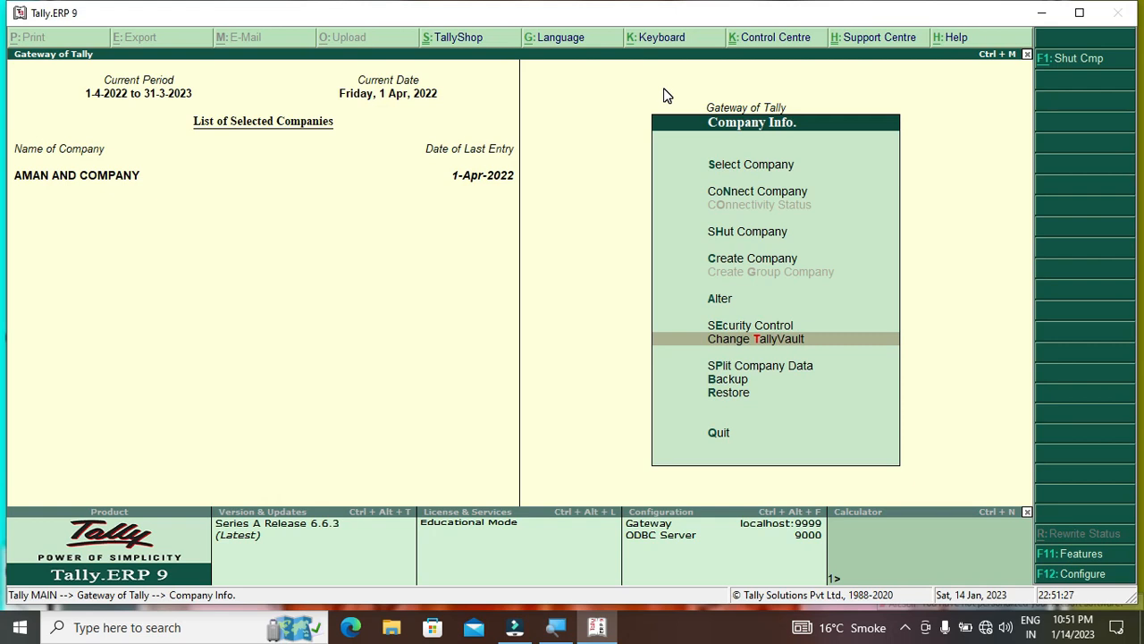
{"action": "key", "text": "Return"}
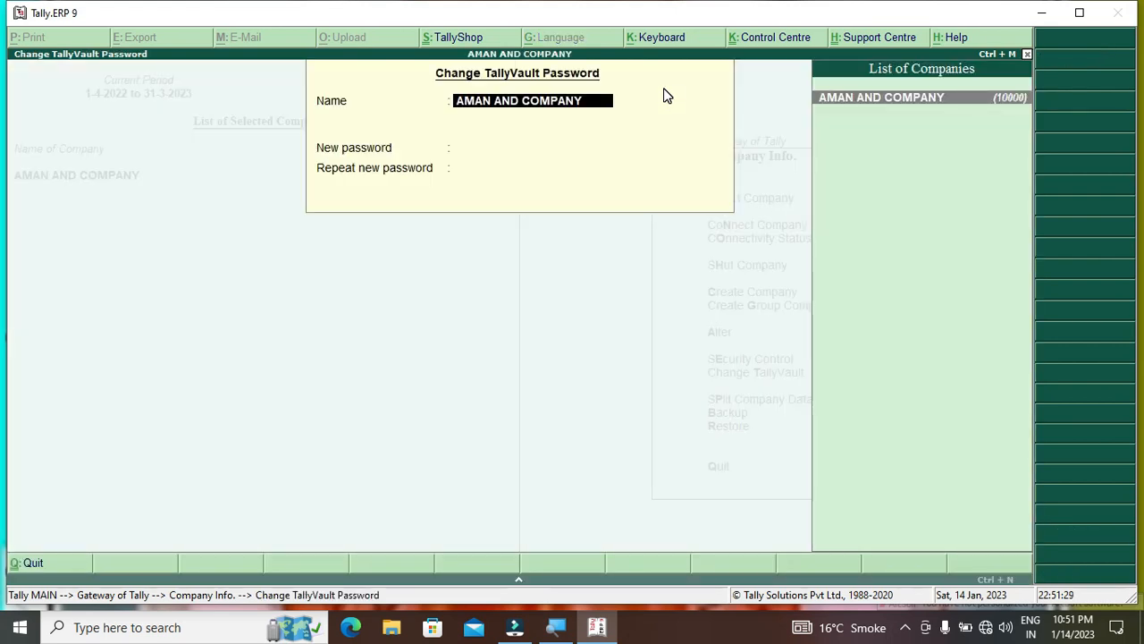
Enter and repeat a new TallyVault password, confirming creation of protected company 10002
{"action": "key", "text": "Return"}
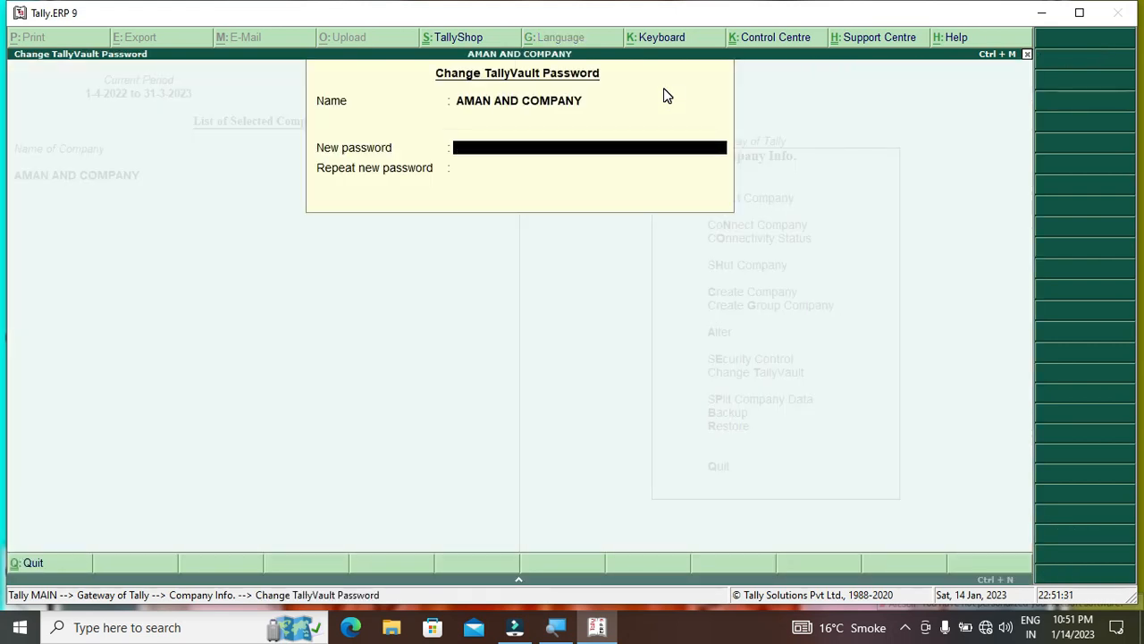
{"action": "type", "text": "**"}
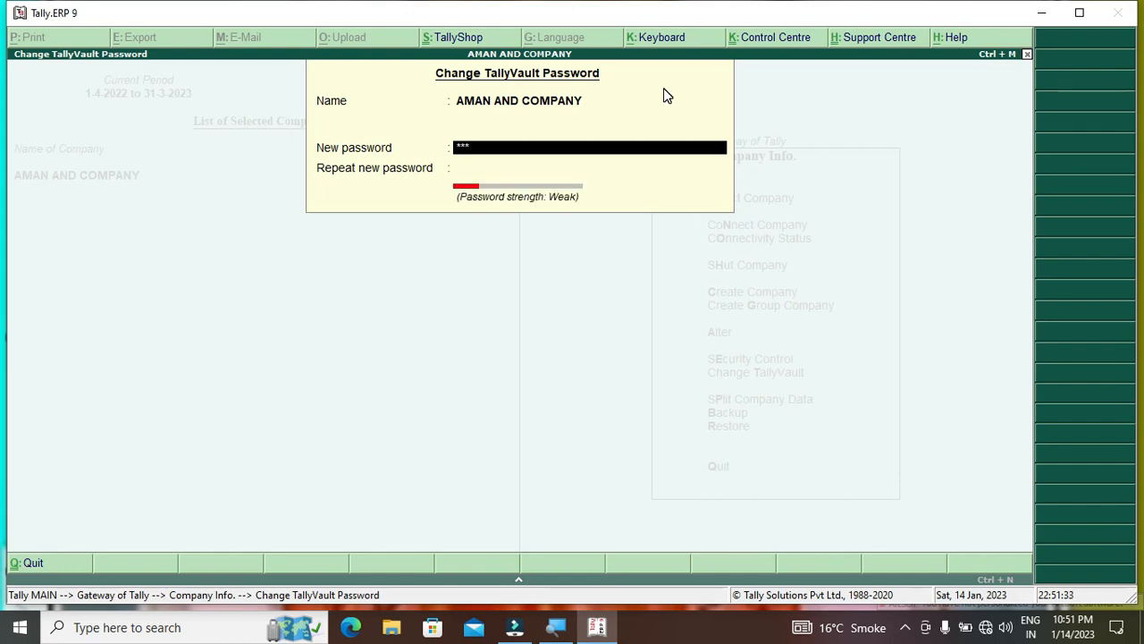
{"action": "type", "text": "*"}
{"action": "key", "text": "Return"}
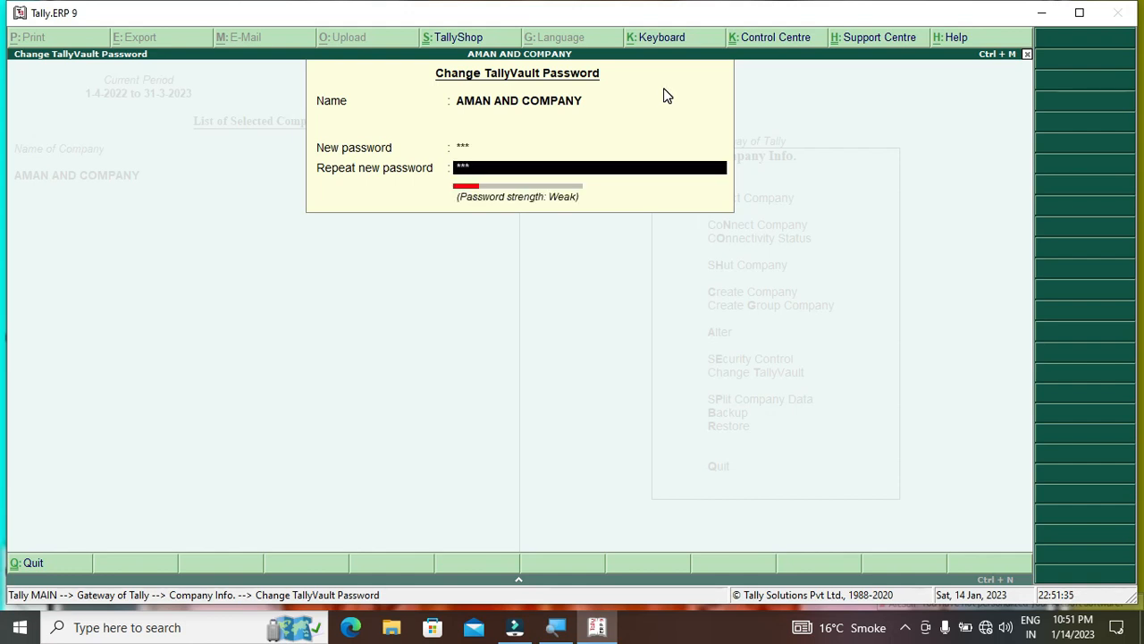
{"action": "key", "text": "Return"}
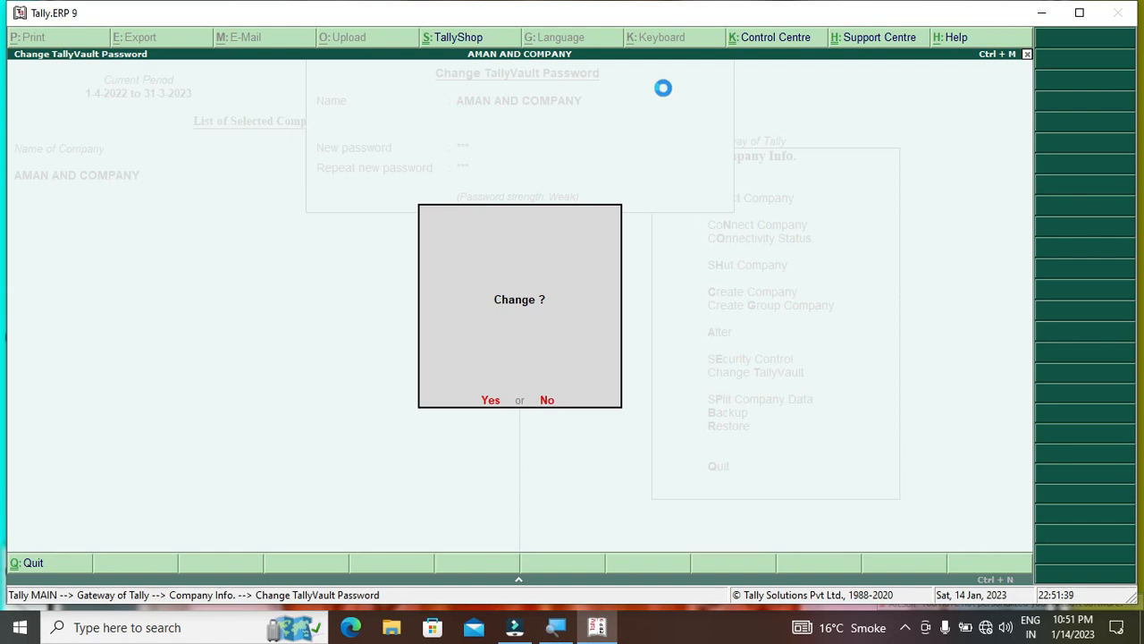
{"action": "key", "text": "Return"}
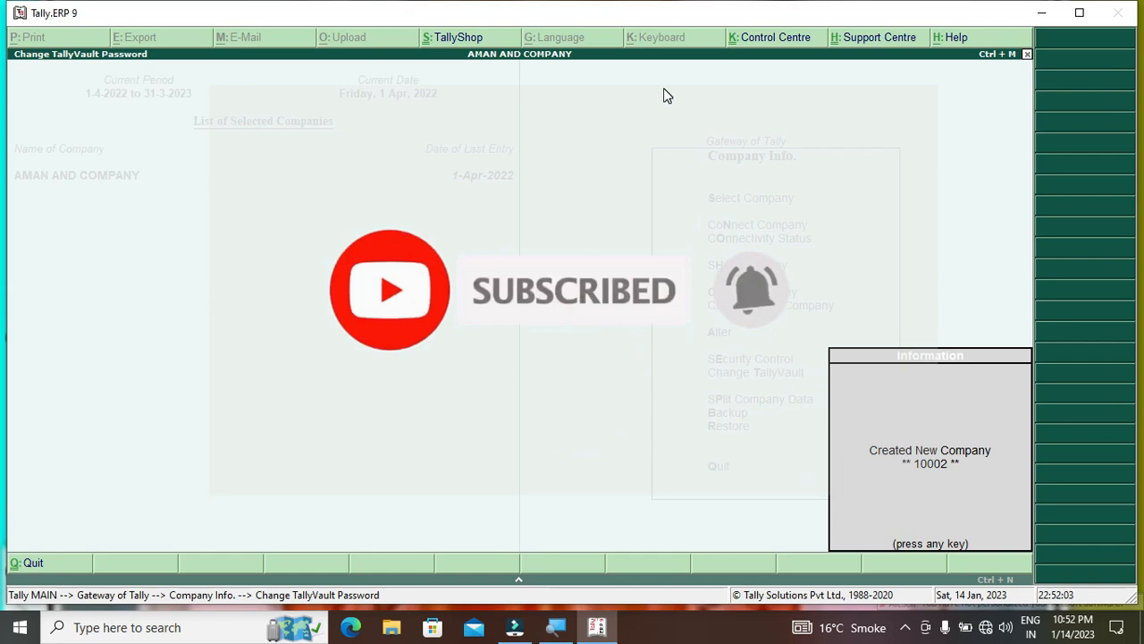
{"action": "key", "text": "Return"}
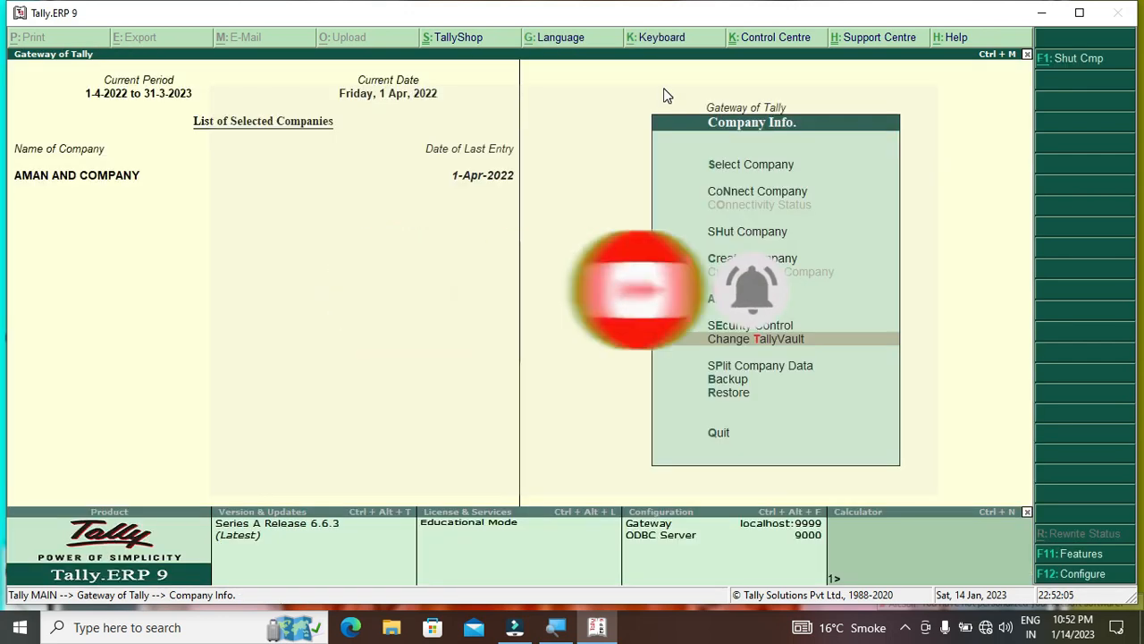
Shut AMAN AND COMPANY and load protected company 10002 with its vault password
{"action": "key", "text": "Up"}
{"action": "key", "text": "Up"}
{"action": "key", "text": "Up"}
{"action": "key", "text": "Up"}
{"action": "key", "text": "Up"}
{"action": "key", "text": "Down"}
{"action": "key", "text": "Return"}
{"action": "key", "text": "Return"}
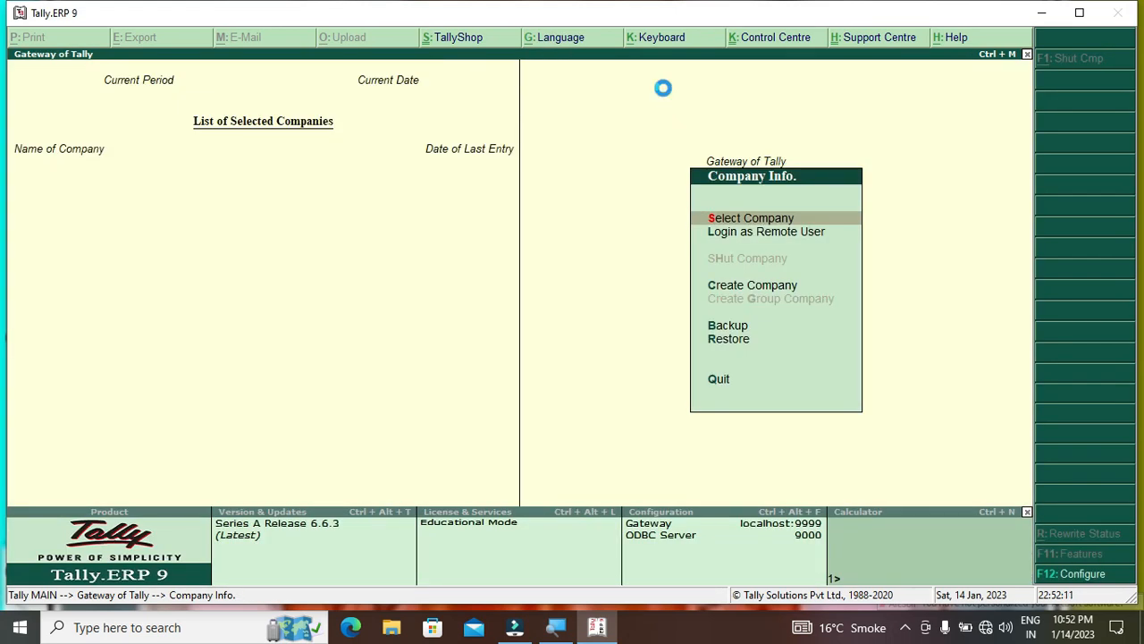
{"action": "key", "text": "Return"}
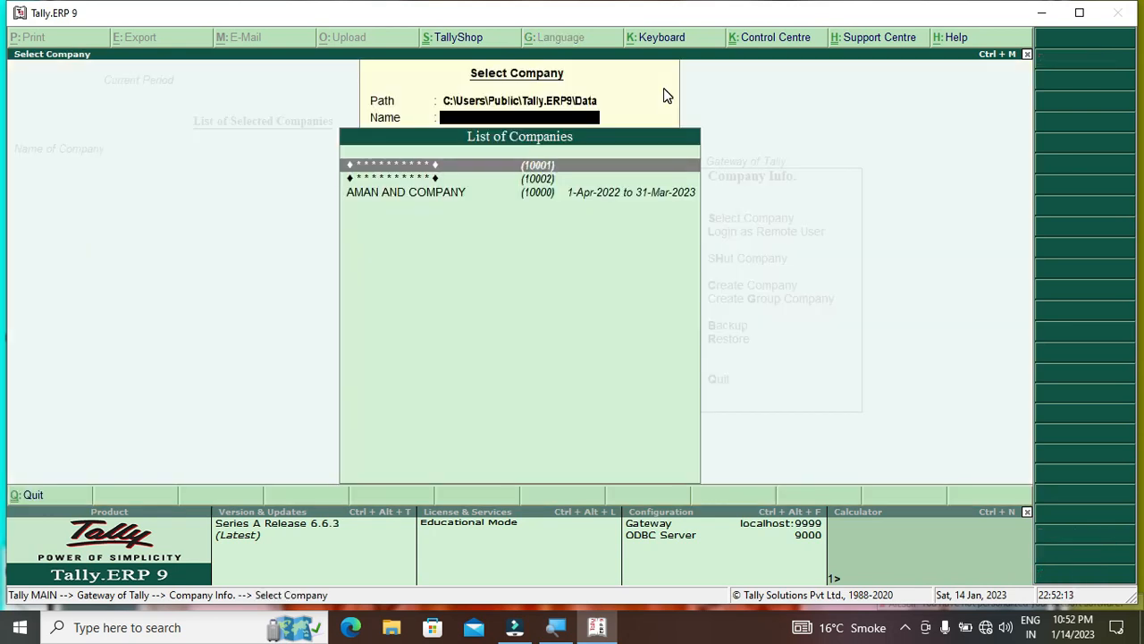
{"action": "key", "text": "Down"}
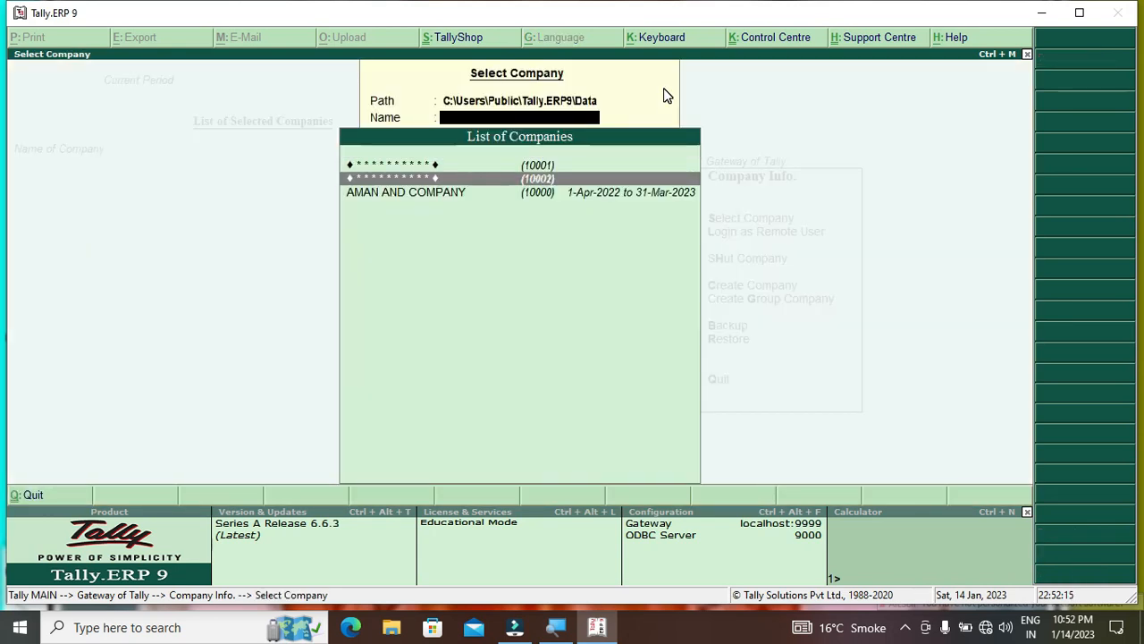
{"action": "key", "text": "Return"}
{"action": "type", "text": "**"}
{"action": "key", "text": "Return"}
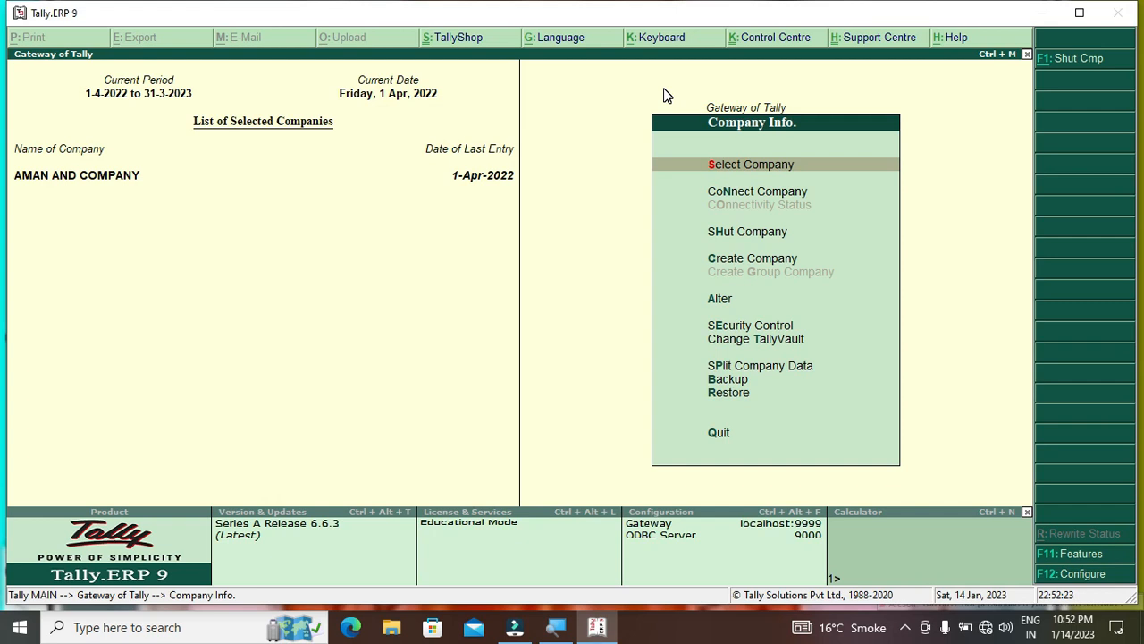
Open the Change TallyVault Password form from Company Info
{"action": "key", "text": "Down"}
{"action": "key", "text": "Down"}
{"action": "key", "text": "Down"}
{"action": "key", "text": "Down"}
{"action": "key", "text": "Down"}
{"action": "key", "text": "Down"}
{"action": "key", "text": "Down"}
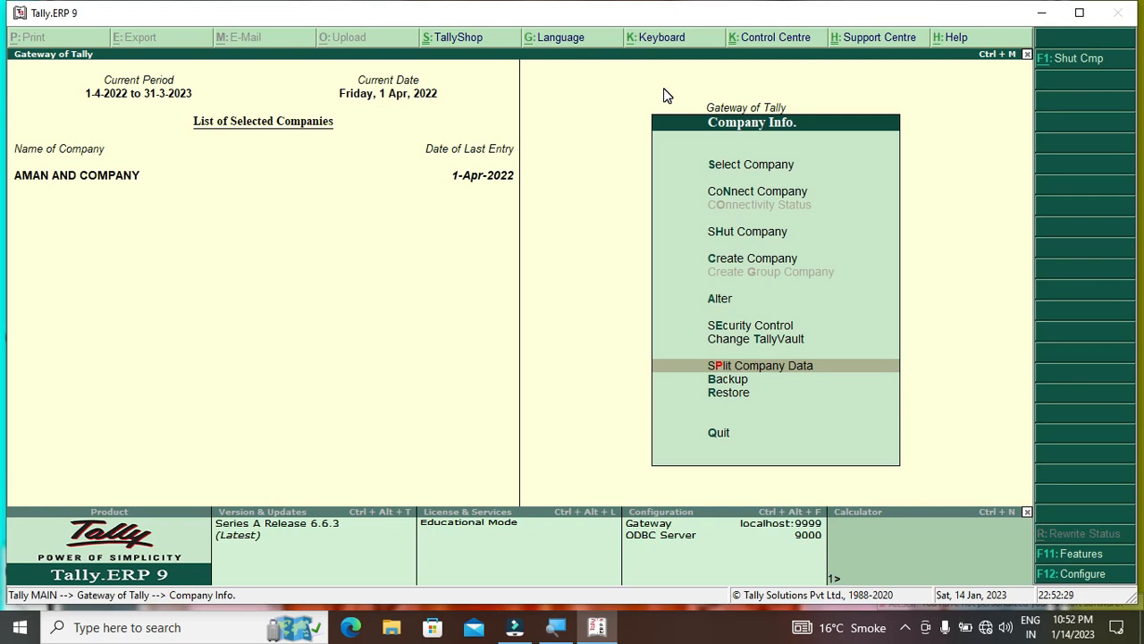
{"action": "key", "text": "Up"}
{"action": "key", "text": "Return"}
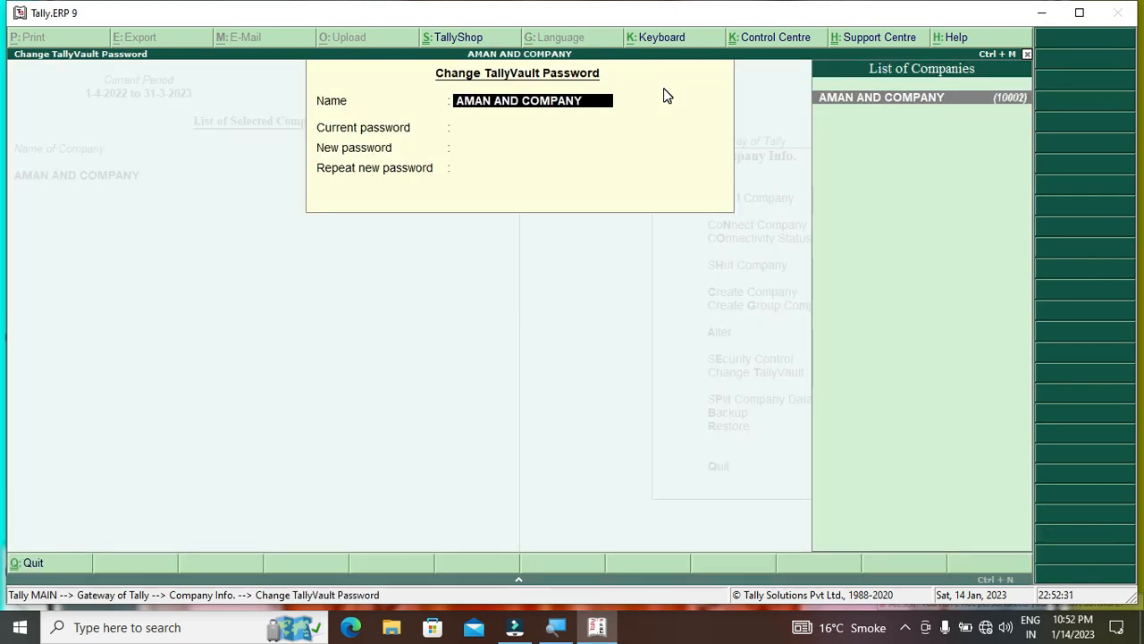
Leave the Change TallyVault Password form without changes, returning to Gateway of Tally
{"action": "key", "text": "Return"}
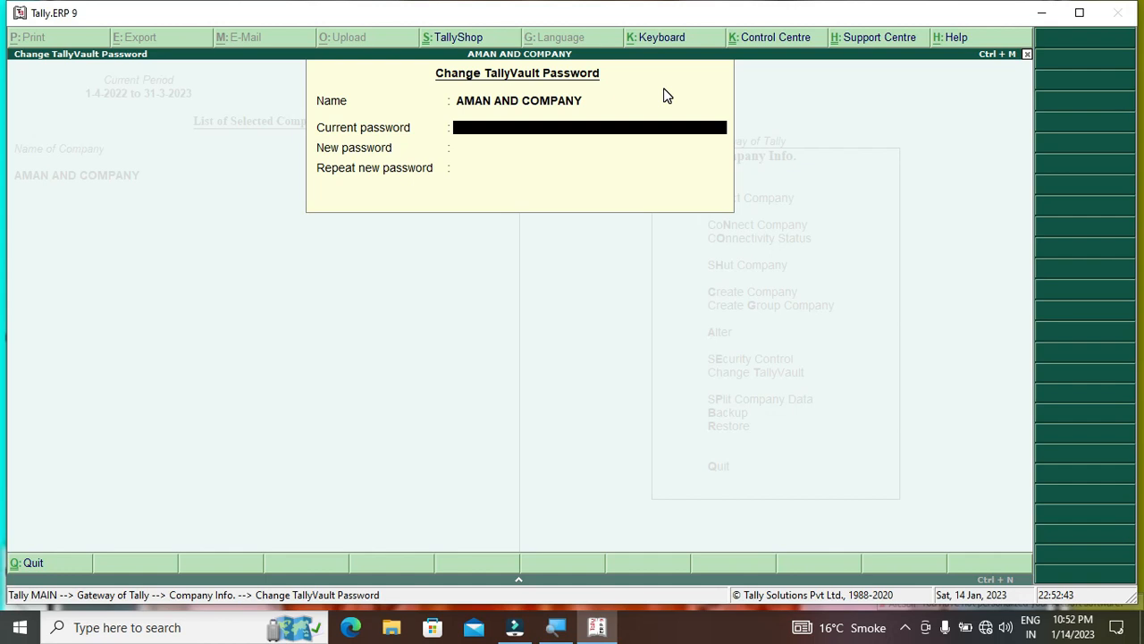
{"action": "key", "text": "Escape"}
{"action": "key", "text": "Escape"}
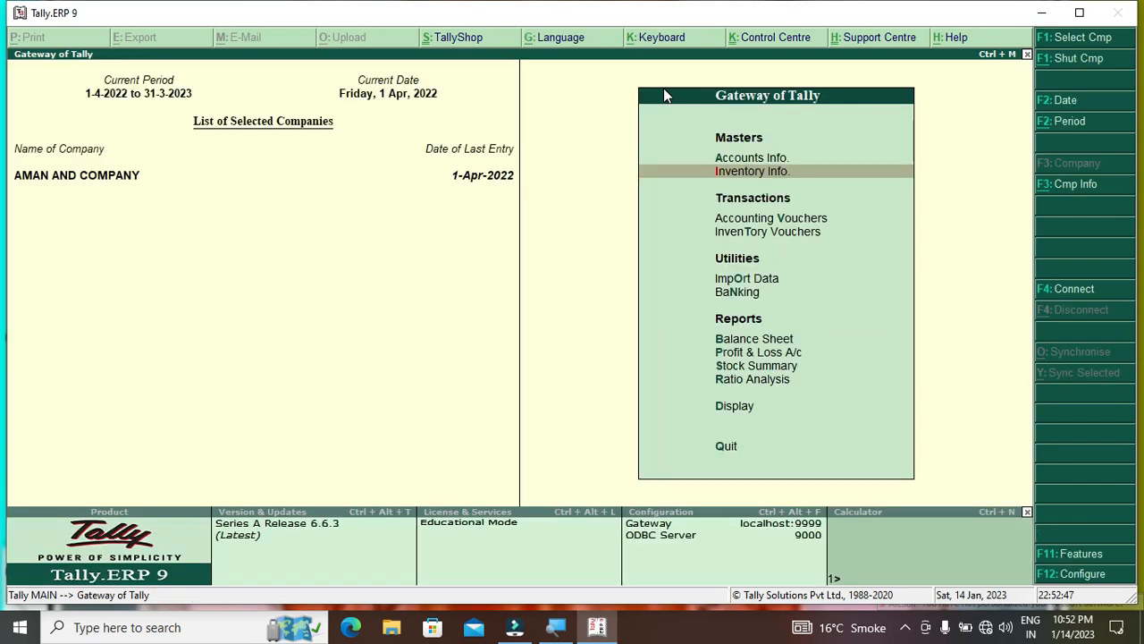
Shut the vault company and reload the original AMAN AND COMPANY (10000)
{"action": "key", "text": "Escape"}
{"action": "key", "text": "n"}
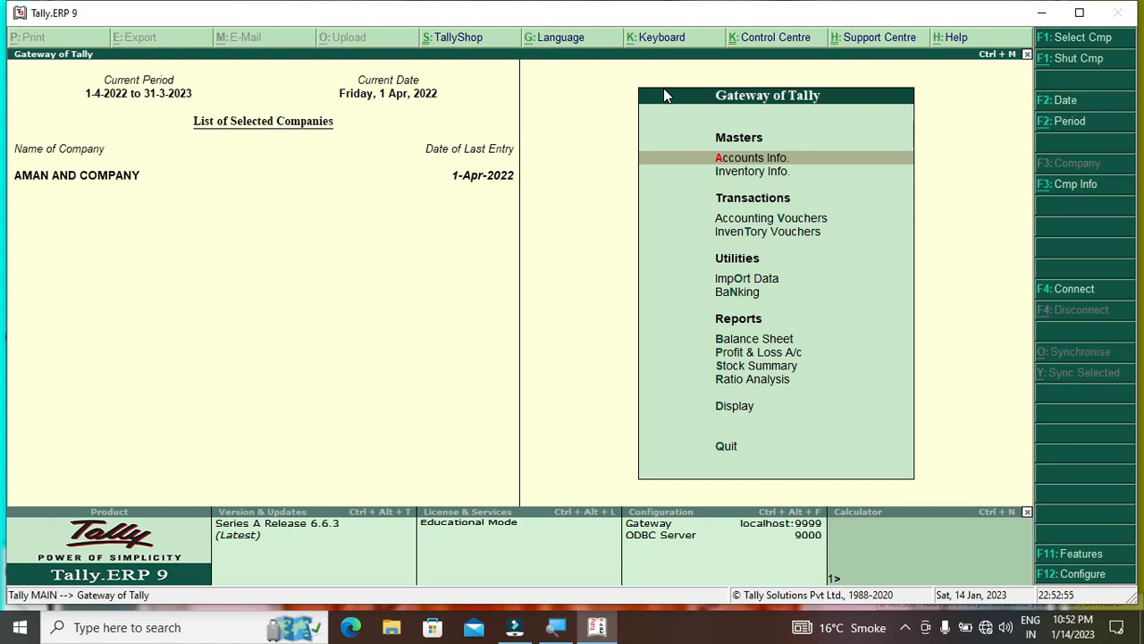
{"action": "key", "text": "alt+F3"}
{"action": "key", "text": "Down"}
{"action": "key", "text": "Down"}
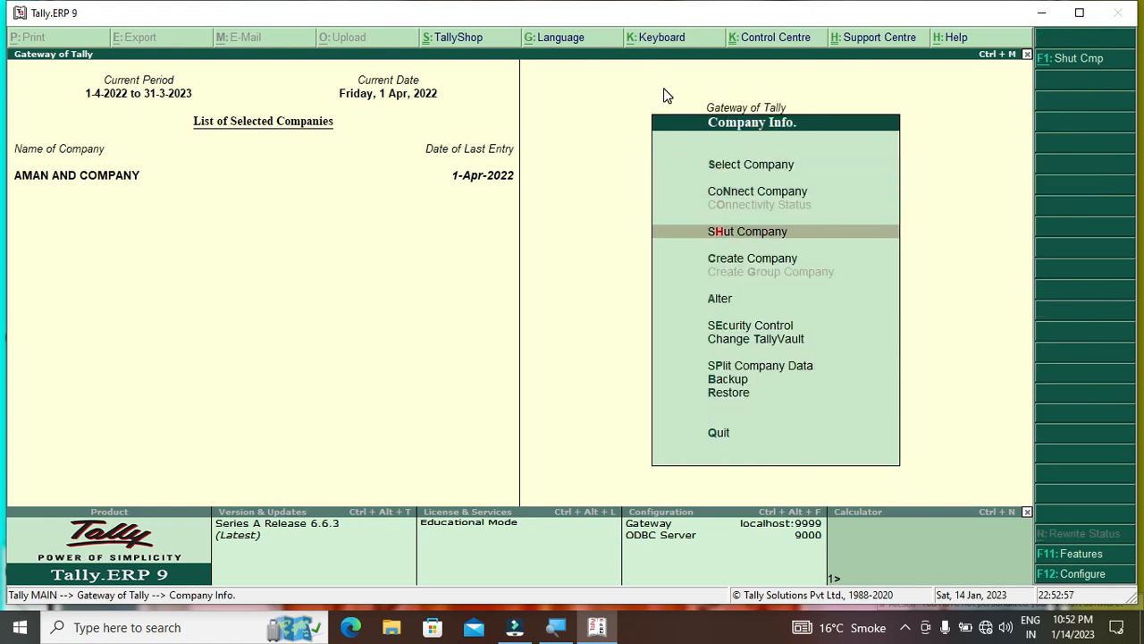
{"action": "key", "text": "Return"}
{"action": "key", "text": "Return"}
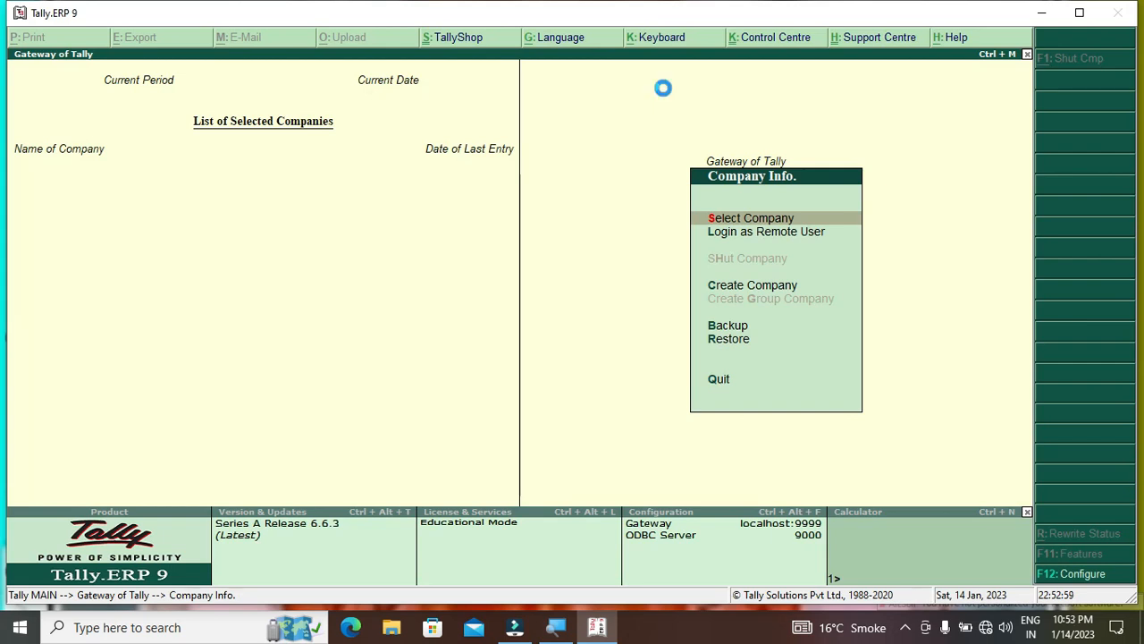
{"action": "key", "text": "Return"}
{"action": "key", "text": "Down"}
{"action": "key", "text": "Down"}
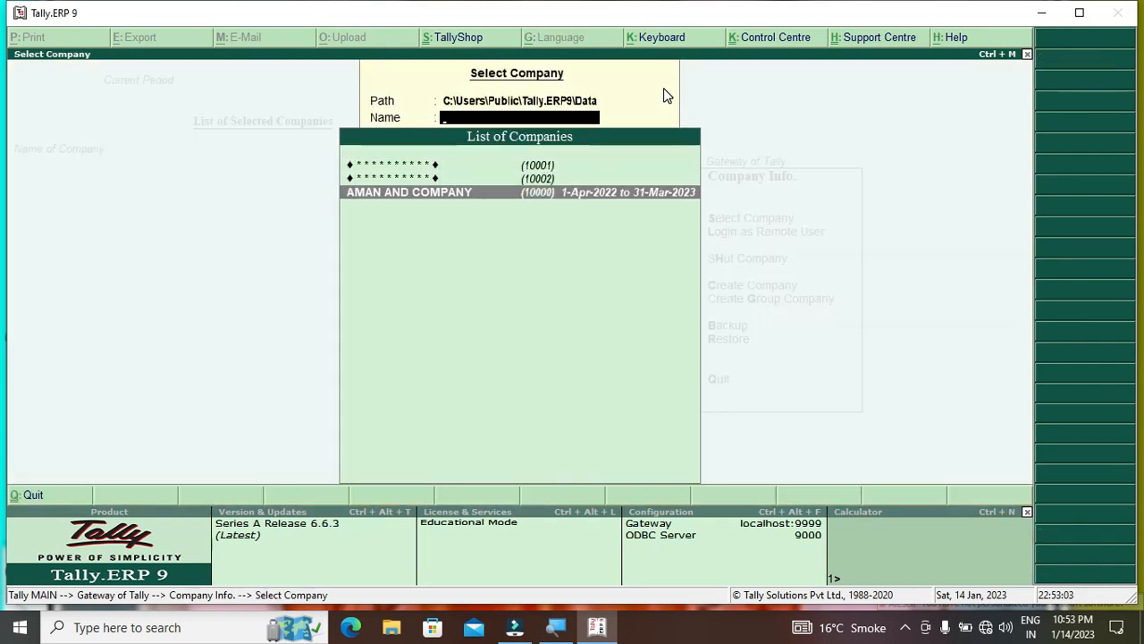
{"action": "key", "text": "Return"}
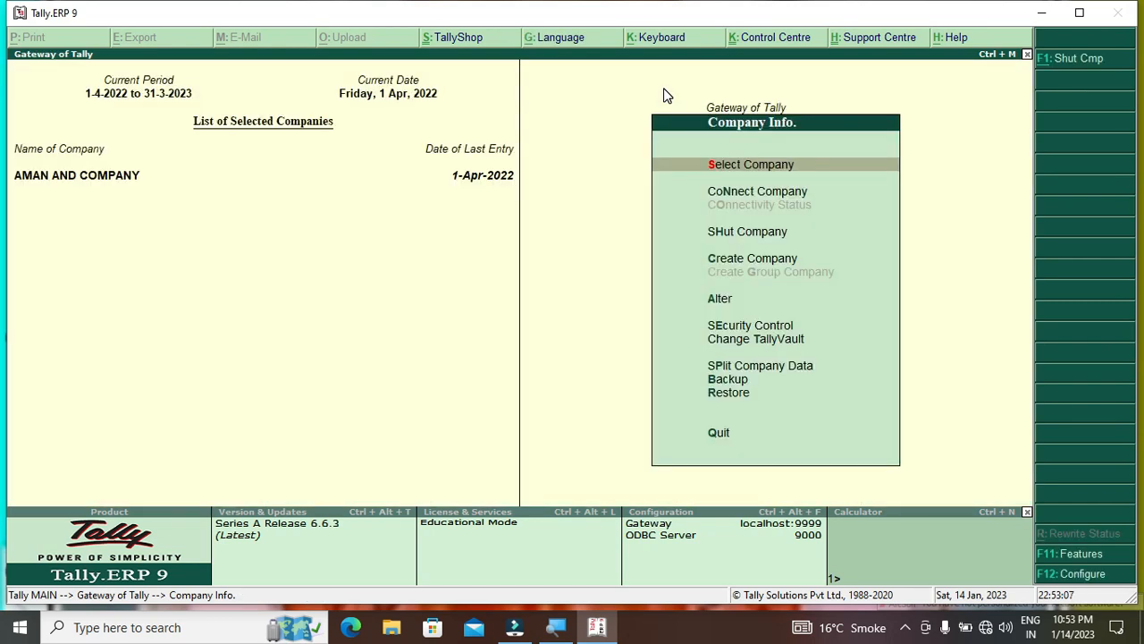
Open Security Control and its Security And User Access settings
{"action": "key", "text": "Down"}
{"action": "key", "text": "Down"}
{"action": "key", "text": "Down"}
{"action": "key", "text": "Down"}
{"action": "key", "text": "Down"}
{"action": "key", "text": "Down"}
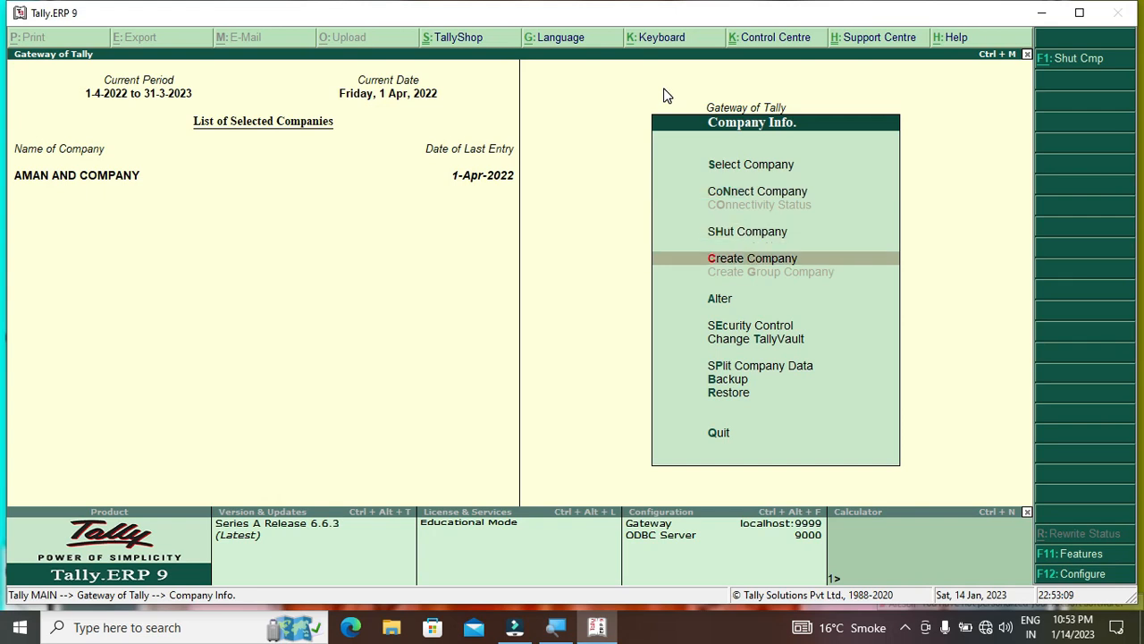
{"action": "key", "text": "Up"}
{"action": "key", "text": "Return"}
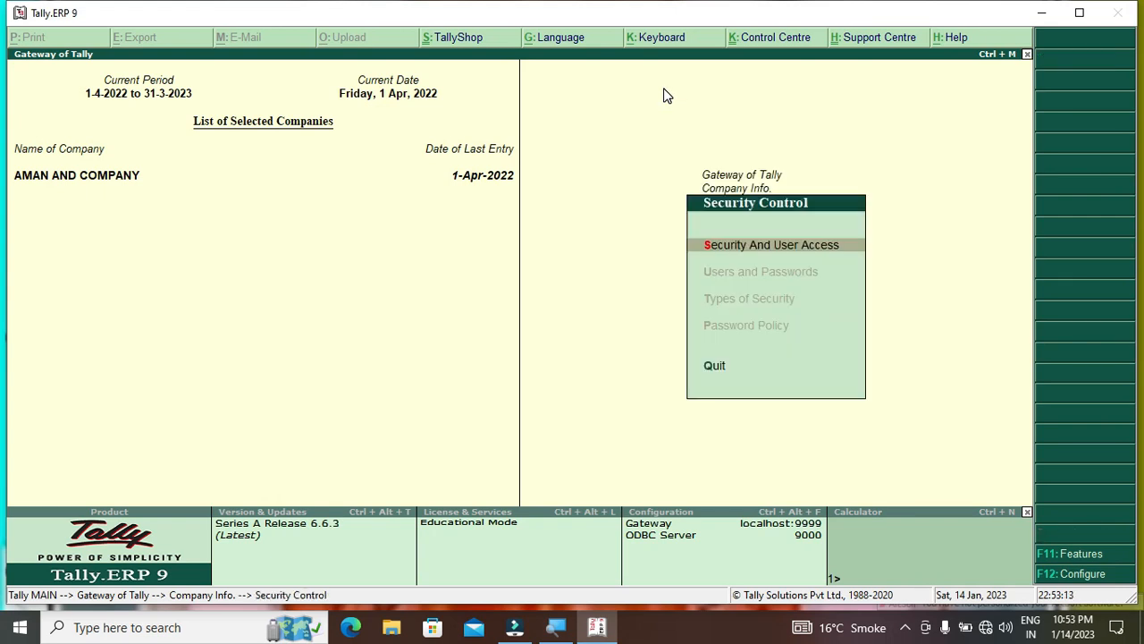
{"action": "key", "text": "Return"}
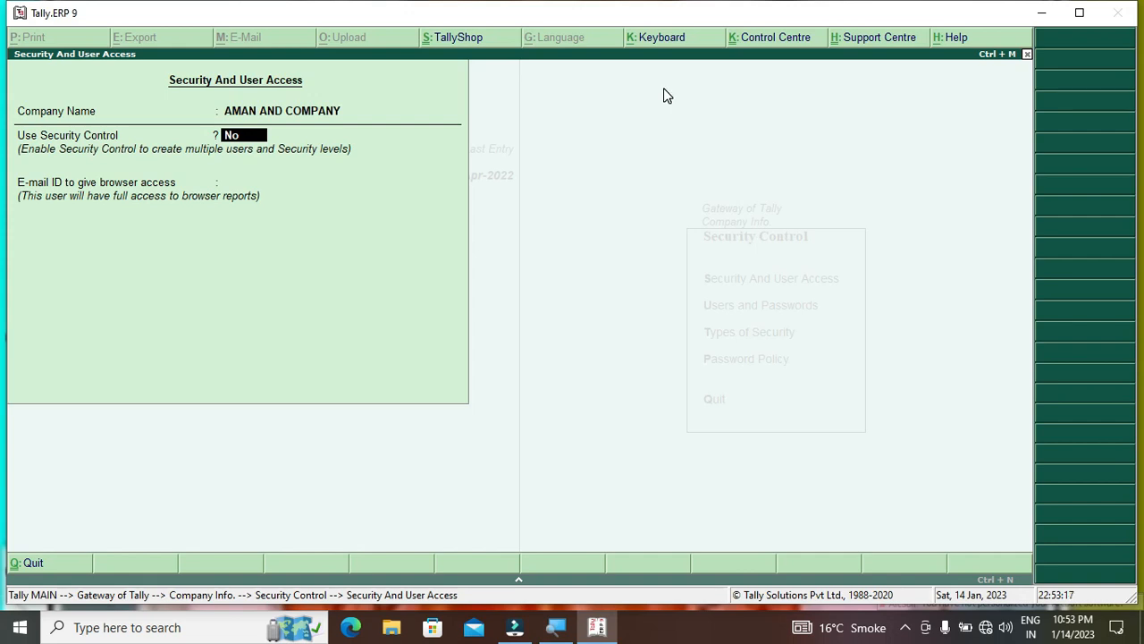
Turn on security control and enter the administrator name and password twice
{"action": "type", "text": "y"}
{"action": "key", "text": "Return"}
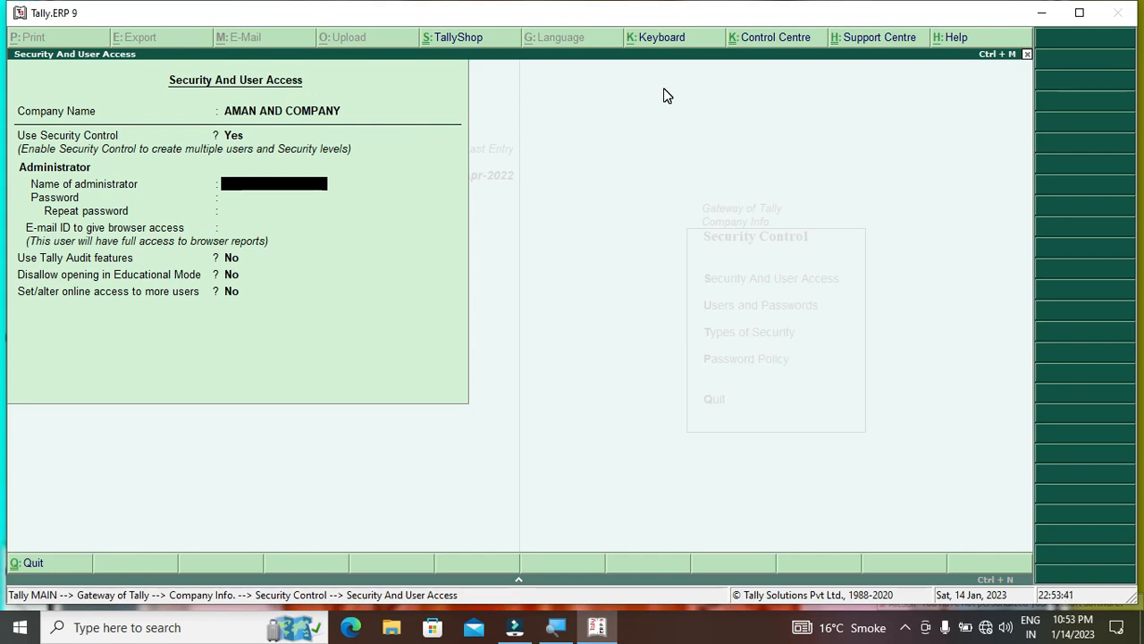
{"action": "type", "text": "amna"}
{"action": "key", "text": "BackSpace"}
{"action": "key", "text": "BackSpace"}
{"action": "type", "text": "an"}
{"action": "key", "text": "Return"}
{"action": "type", "text": "**"}
{"action": "key", "text": "Return"}
{"action": "type", "text": "*"}
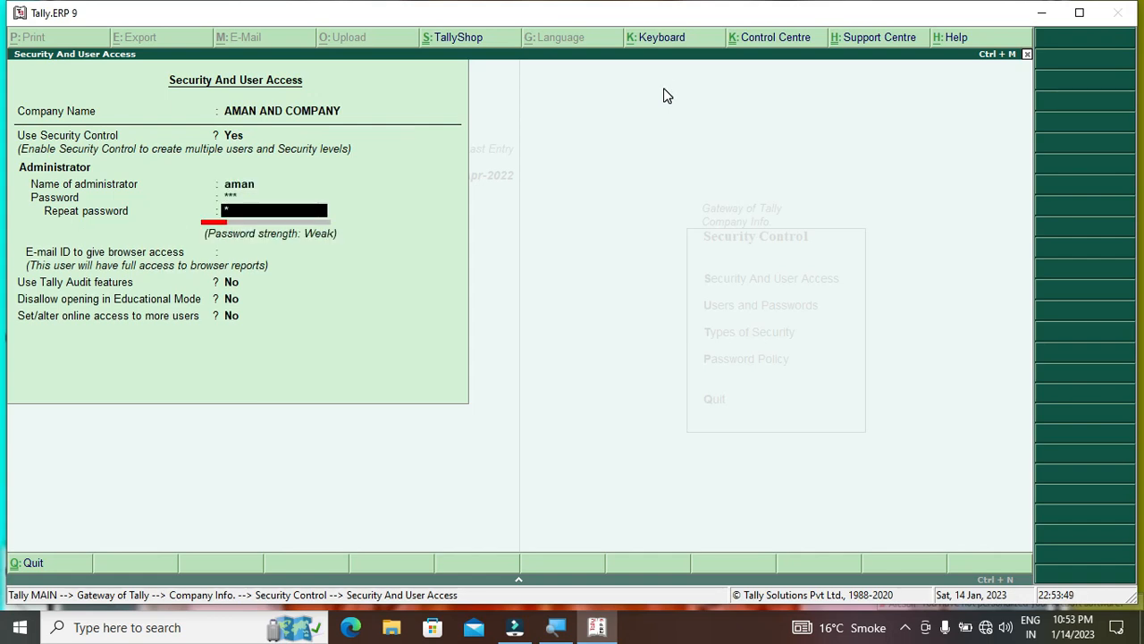
{"action": "key", "text": "Return"}
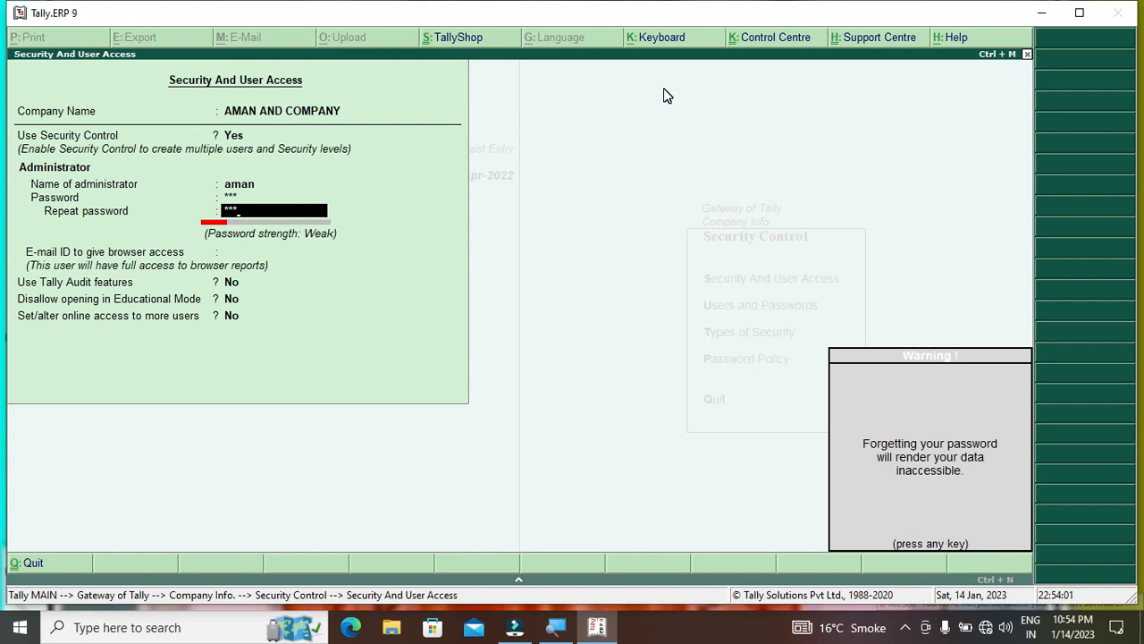
Set browser-access e-mail to None, leave remaining options at No, and save
{"action": "key", "text": "Return"}
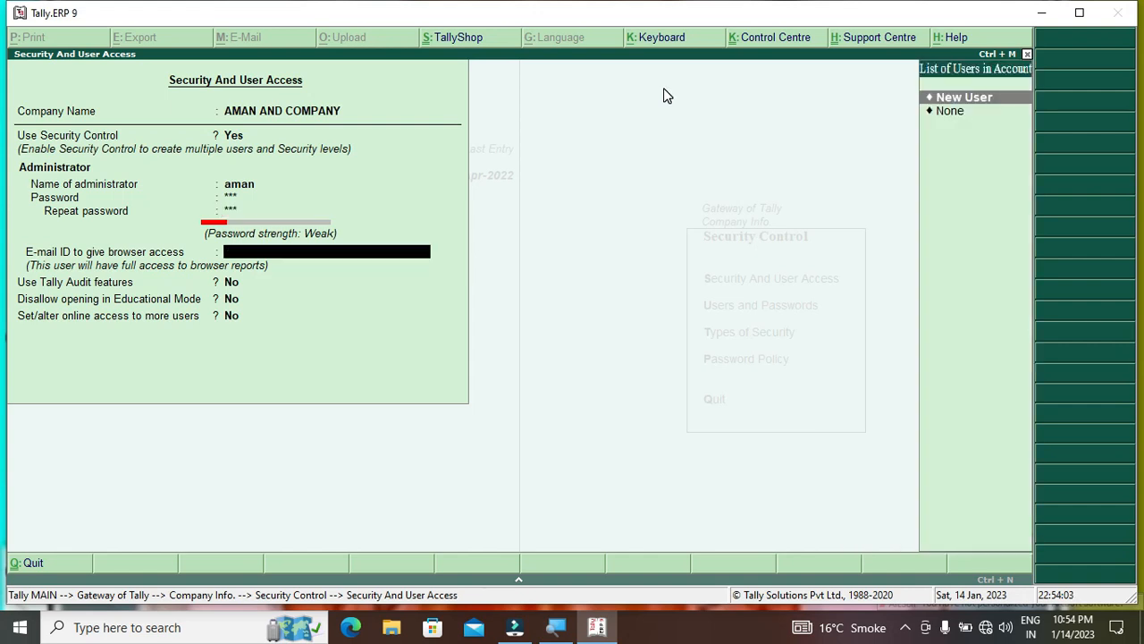
{"action": "key", "text": "Down"}
{"action": "key", "text": "Return"}
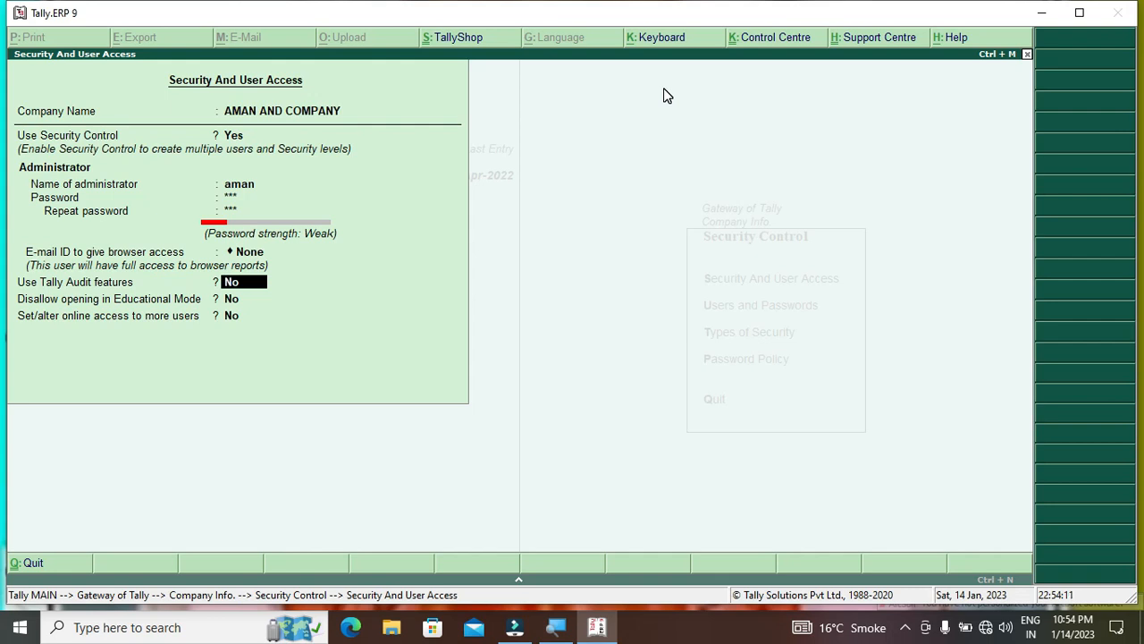
{"action": "key", "text": "Return"}
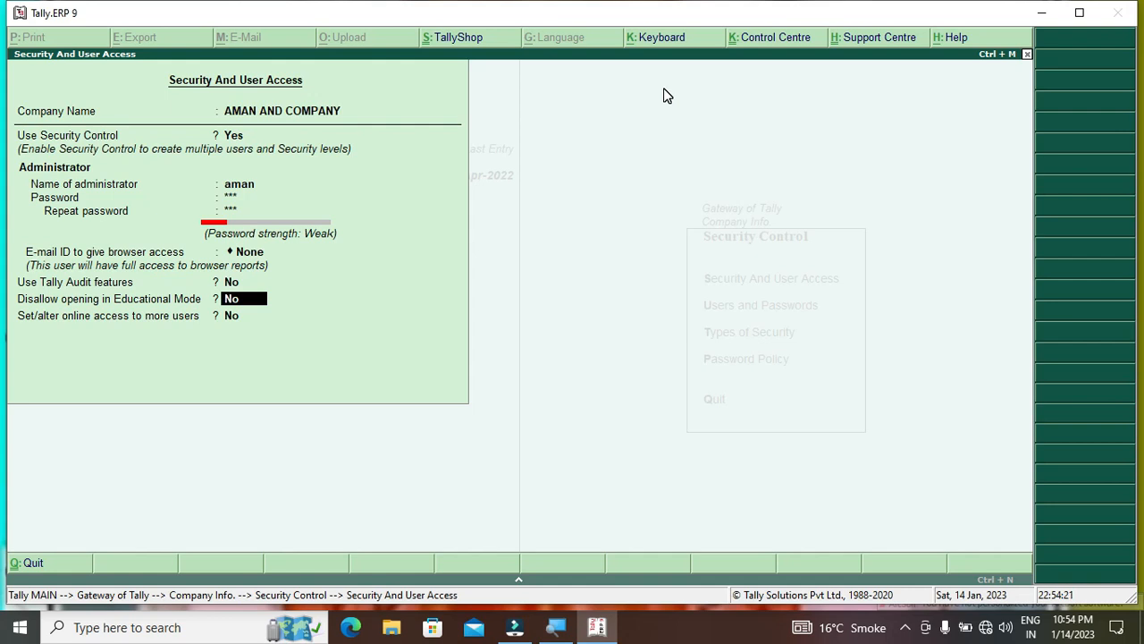
{"action": "key", "text": "Return"}
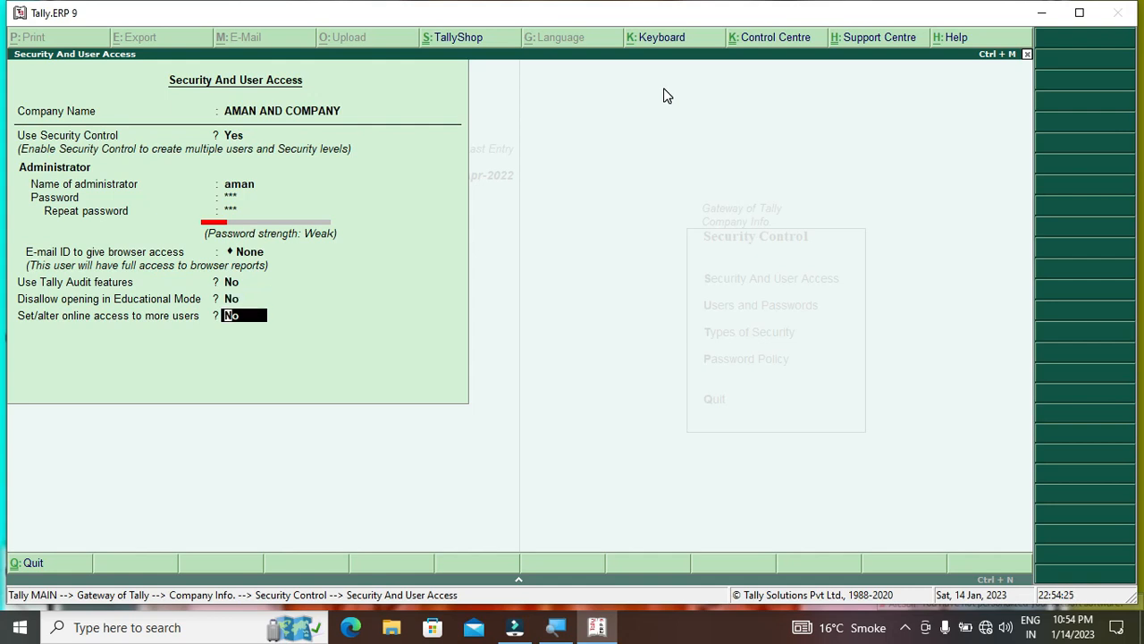
{"action": "key", "text": "ctrl+a"}
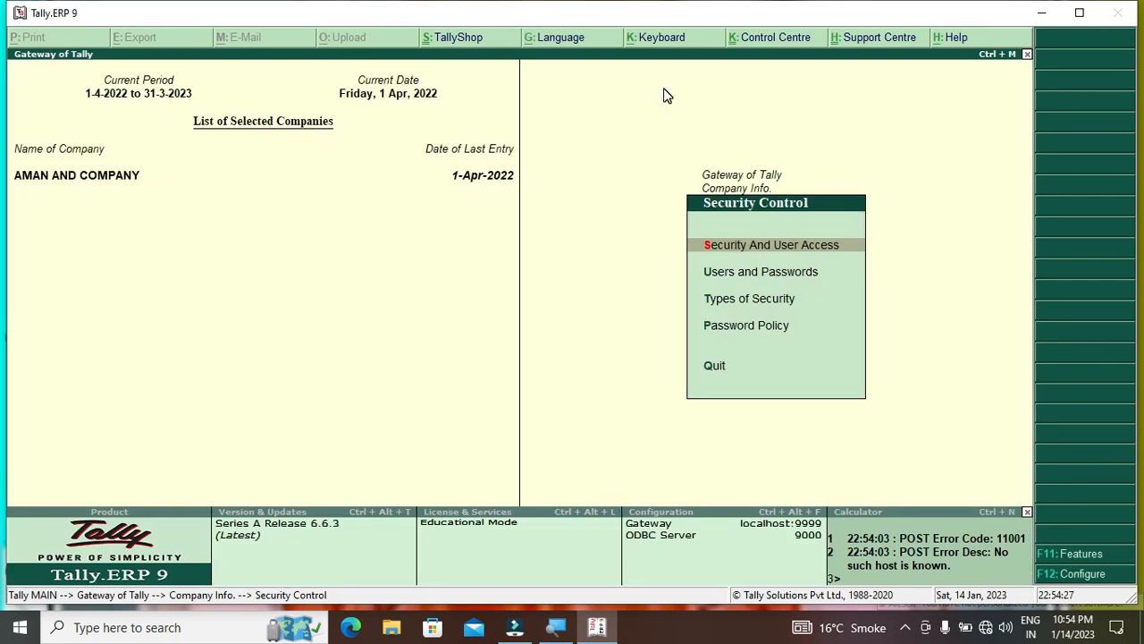
Activate the Password Policy with a minimum password length of 8
{"action": "key", "text": "Down"}
{"action": "key", "text": "Down"}
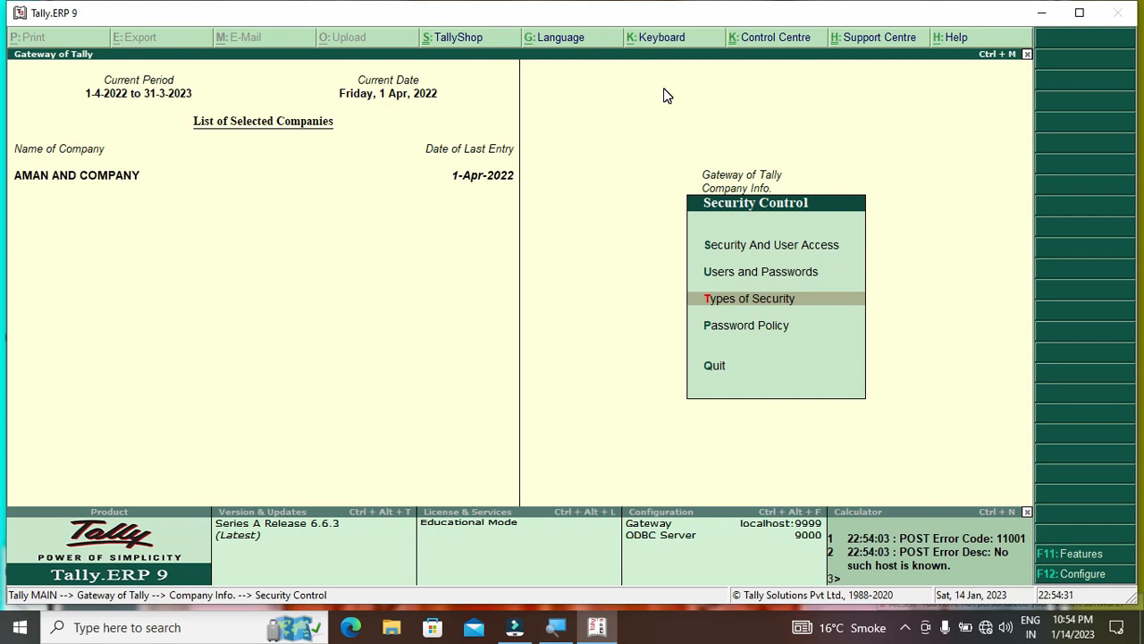
{"action": "key", "text": "Down"}
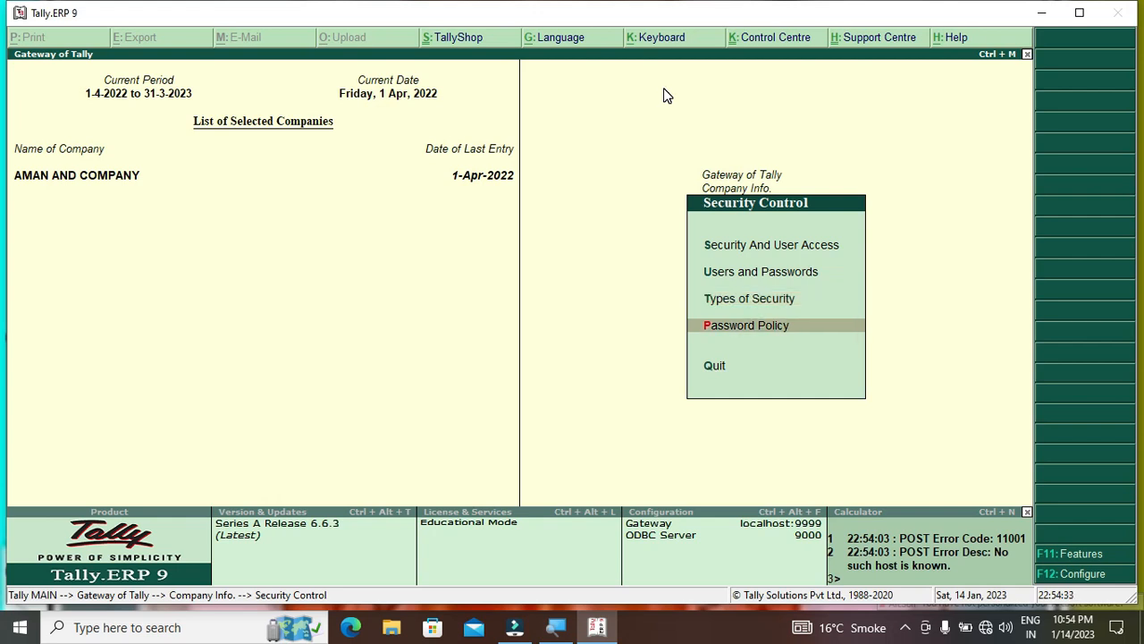
{"action": "key", "text": "Return"}
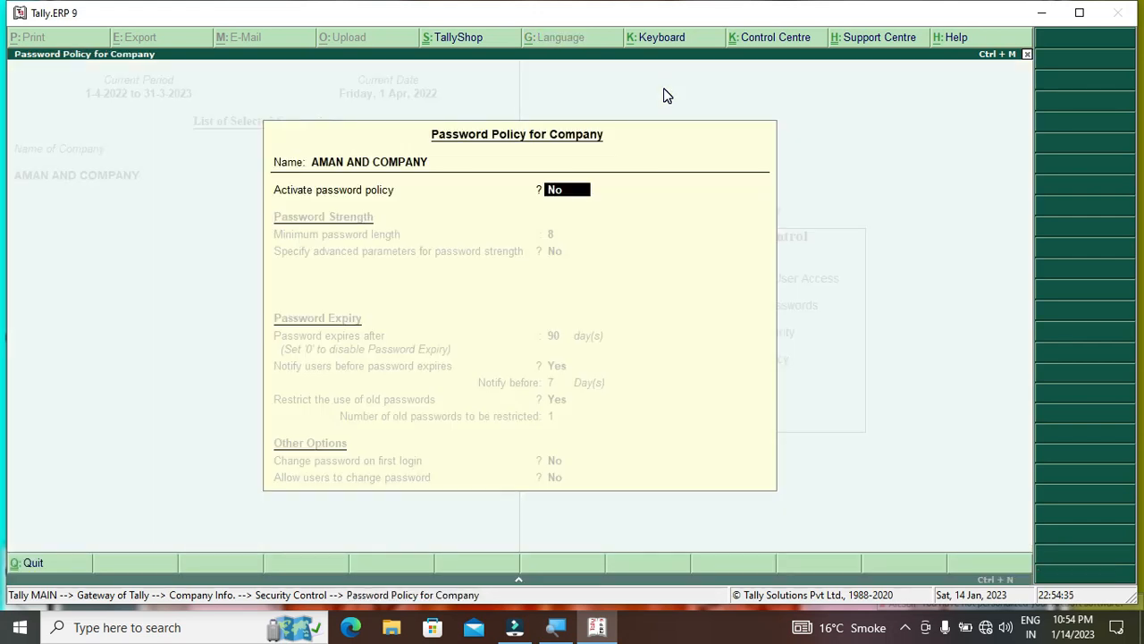
{"action": "type", "text": "y"}
{"action": "key", "text": "Return"}
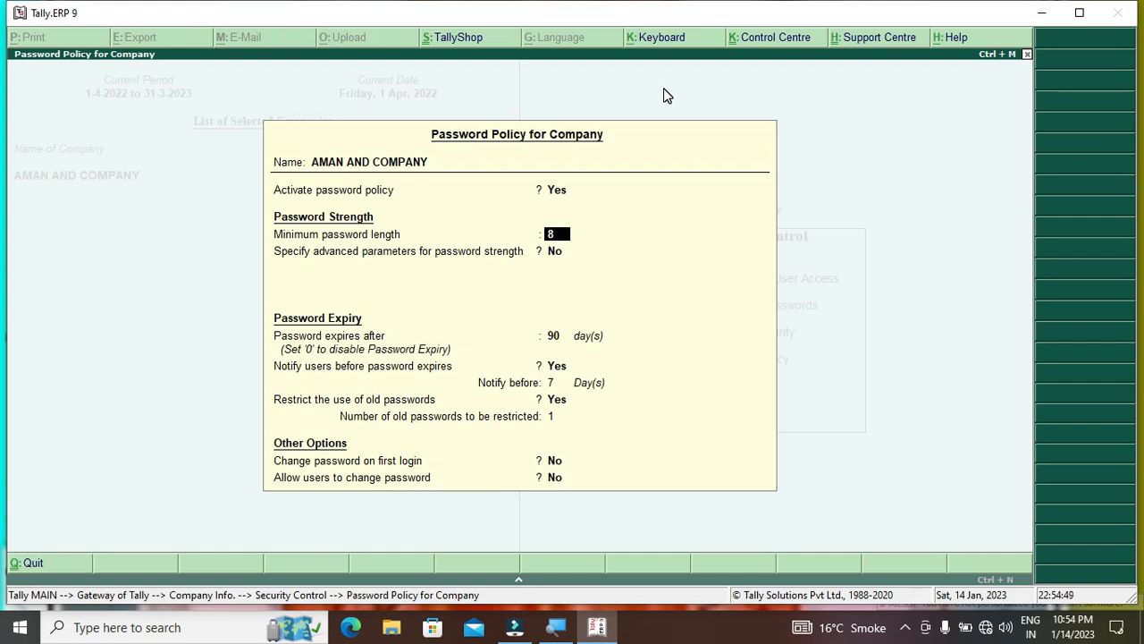
{"action": "key", "text": "Return"}
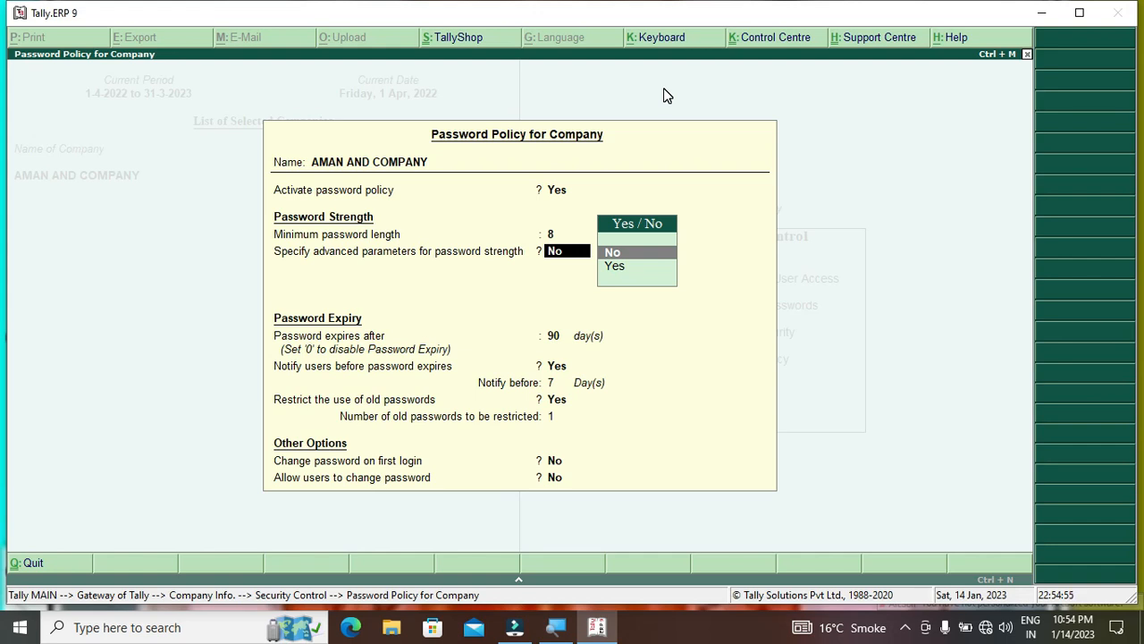
Enable advanced parameters requiring at least 2 alphabetic and 2 numeric characters
{"action": "key", "text": "Down"}
{"action": "key", "text": "Return"}
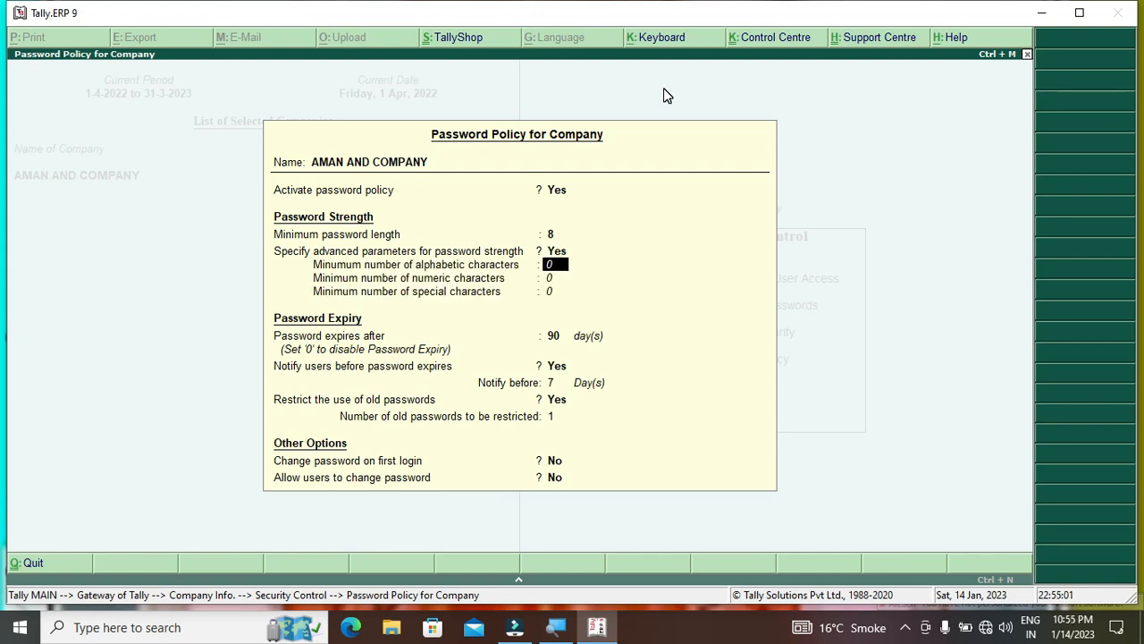
{"action": "type", "text": "2"}
{"action": "key", "text": "Return"}
{"action": "type", "text": "2"}
{"action": "key", "text": "Return"}
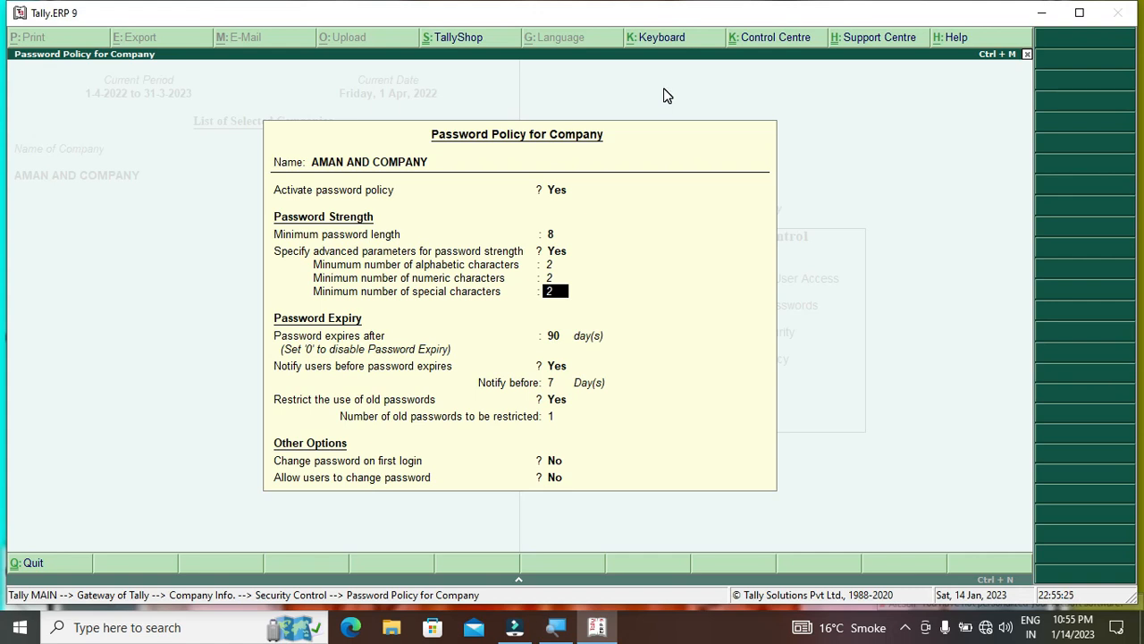
{"action": "key", "text": "Up"}
{"action": "key", "text": "Up"}
Switch Specify advanced parameters back to No in the password policy
{"action": "key", "text": "Up"}
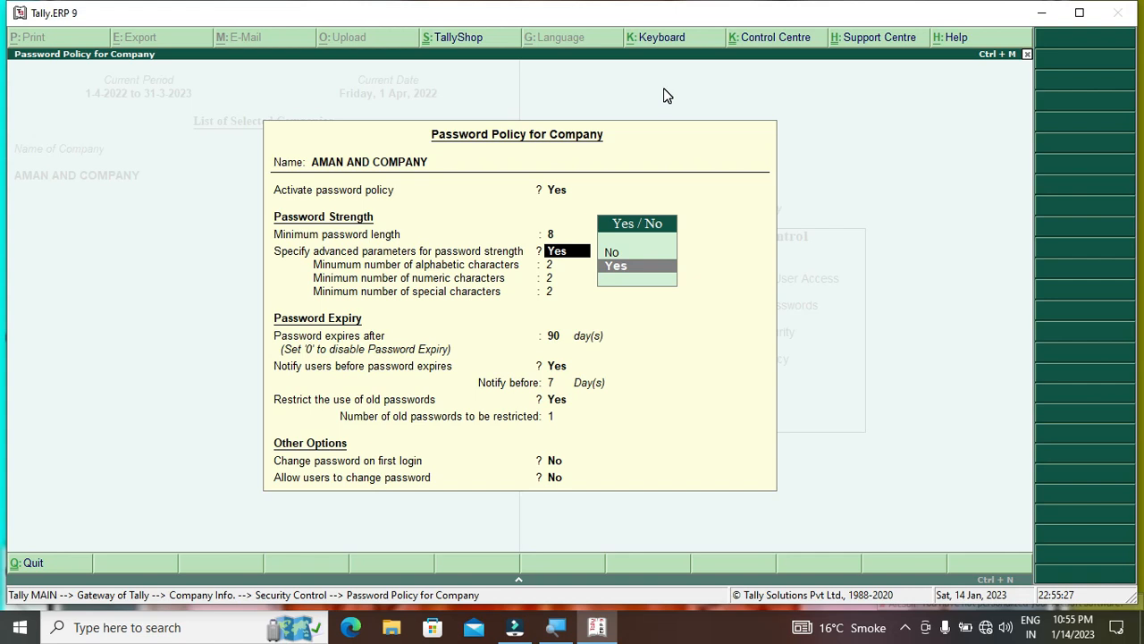
{"action": "key", "text": "Up"}
{"action": "key", "text": "Return"}
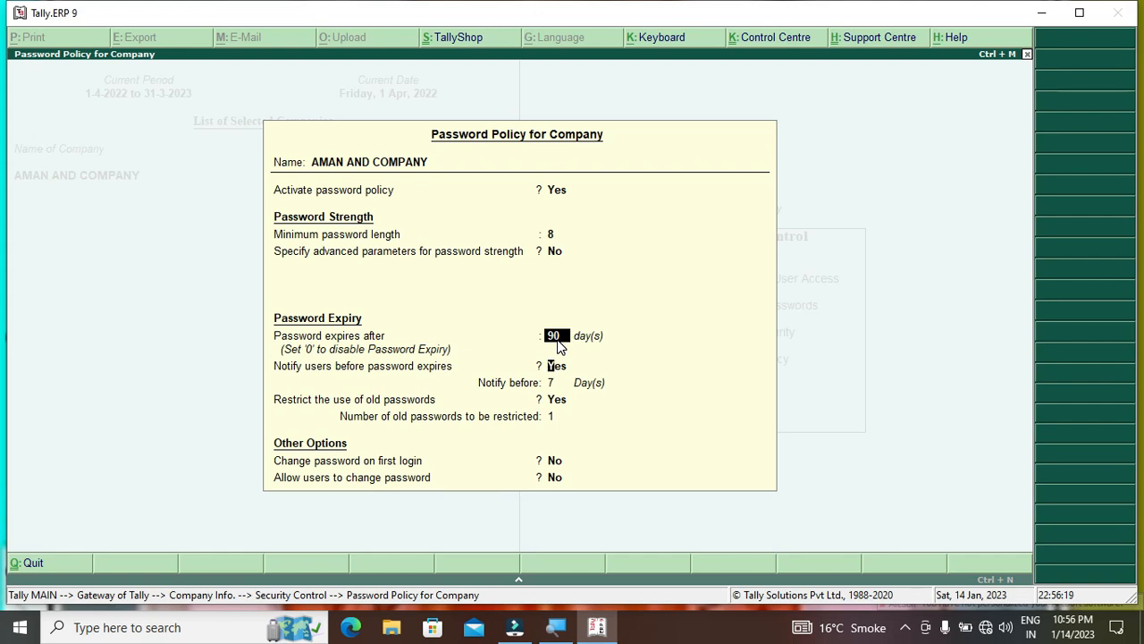
{"action": "key", "text": "Return"}
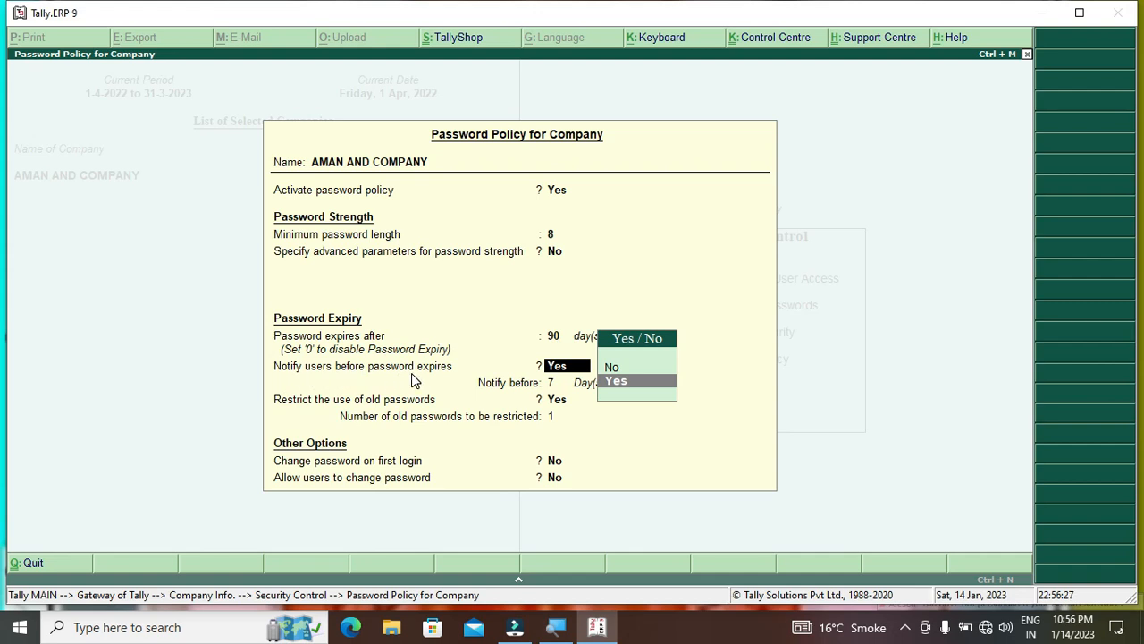
{"action": "key", "text": "Return"}
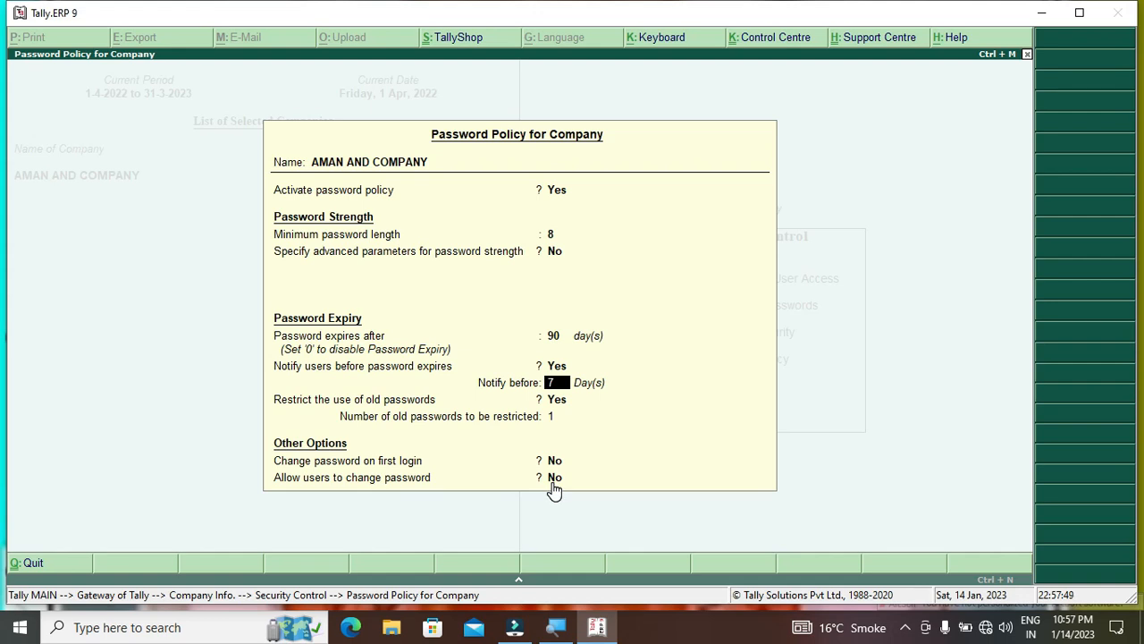
Set Activate password policy to No and save the policy
{"action": "left_click", "coordinate": [554, 192]}
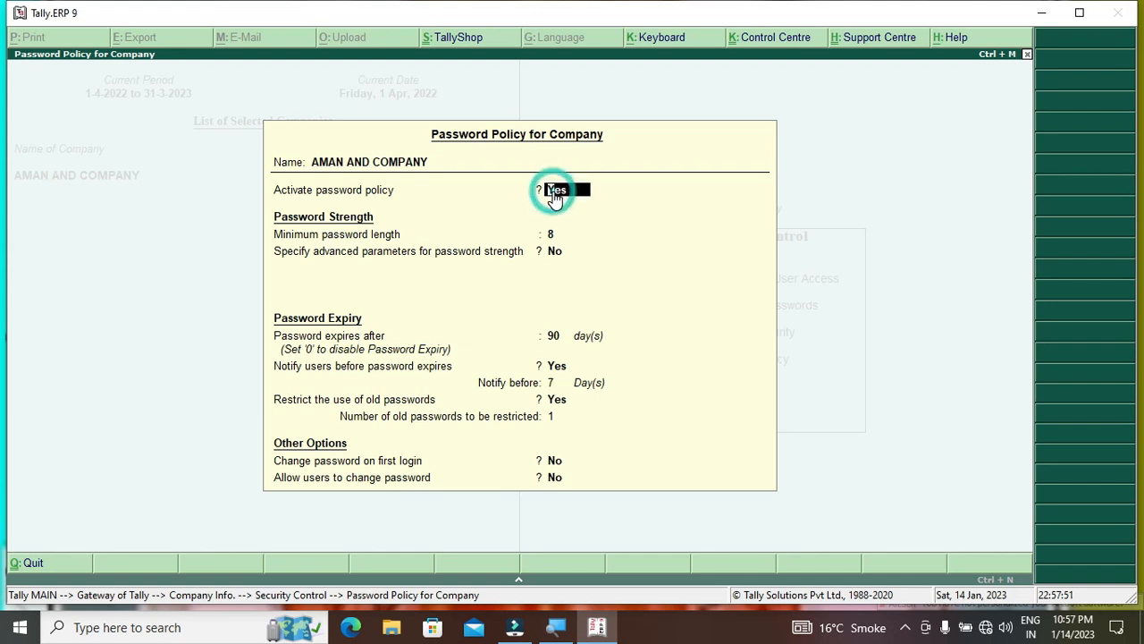
{"action": "key", "text": "n"}
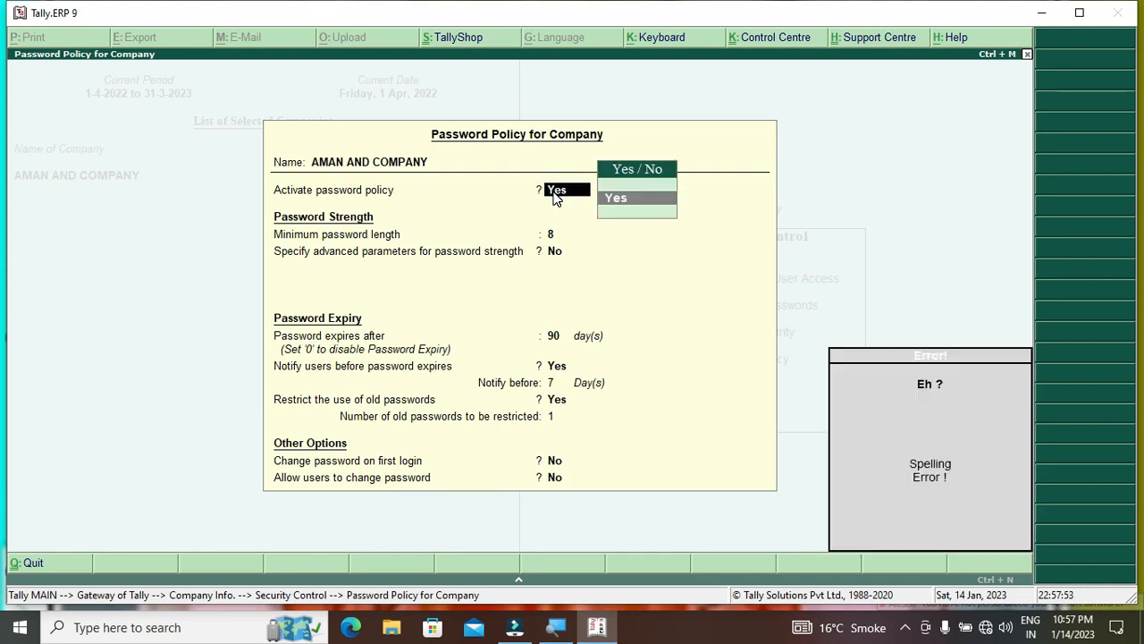
{"action": "key", "text": "BackSpace"}
{"action": "key", "text": "BackSpace"}
{"action": "key", "text": "BackSpace"}
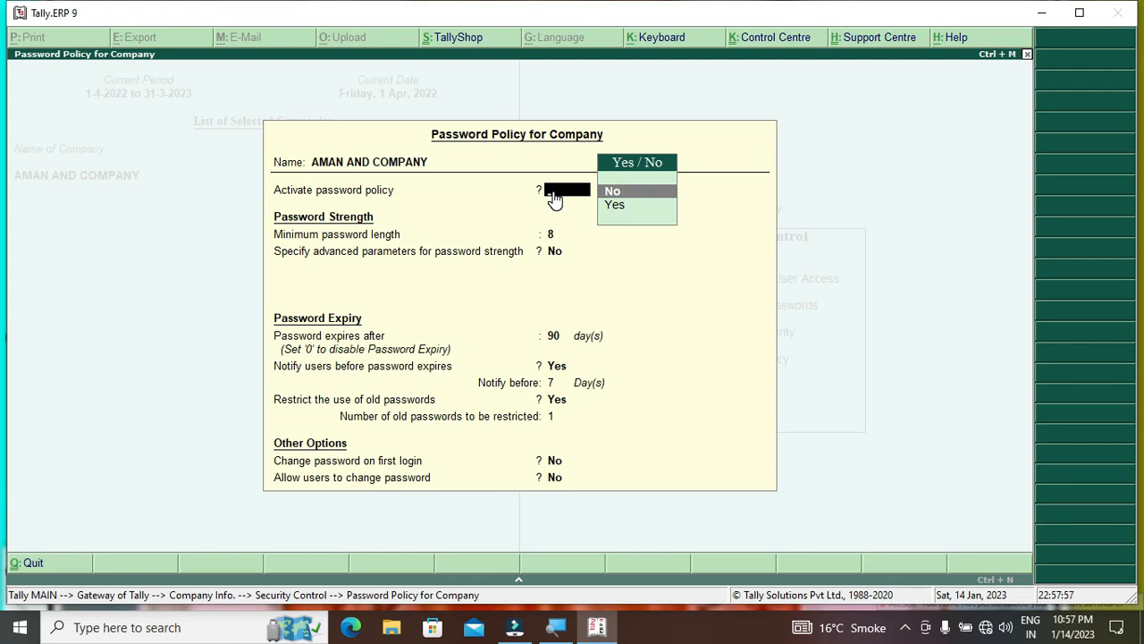
{"action": "type", "text": "n"}
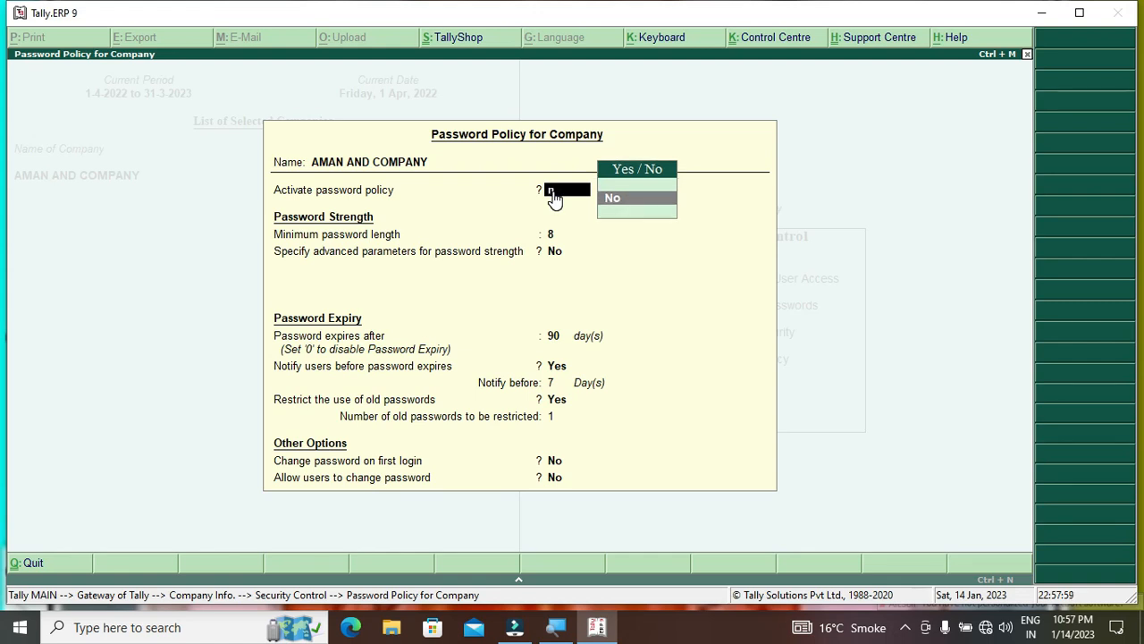
{"action": "key", "text": "Return"}
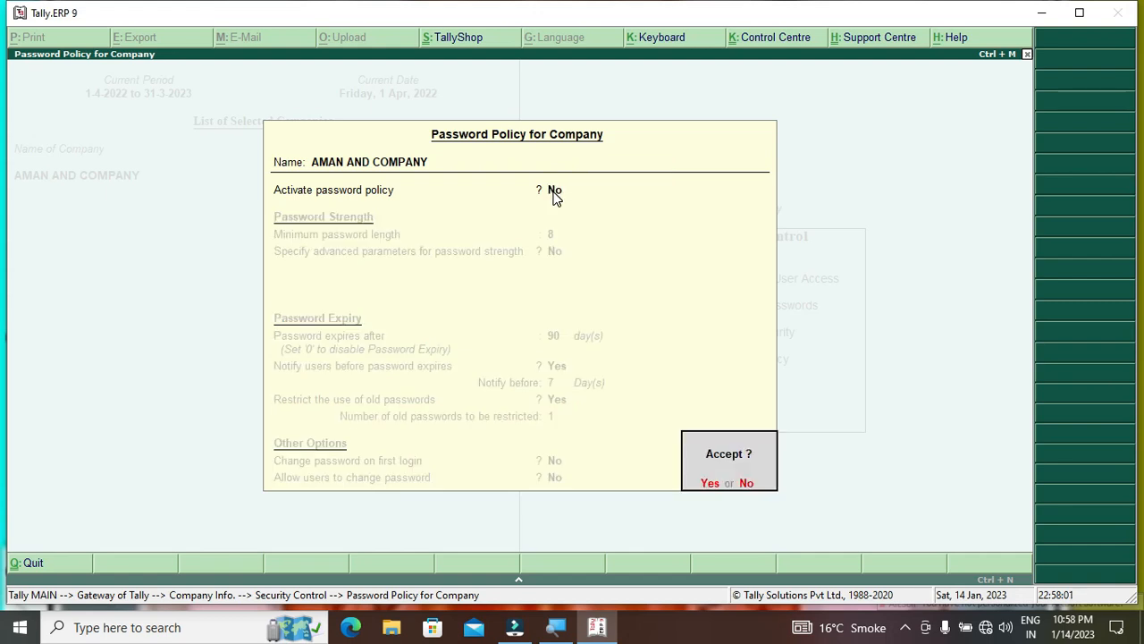
{"action": "left_click", "coordinate": [554, 191]}
{"action": "key", "text": "Return"}
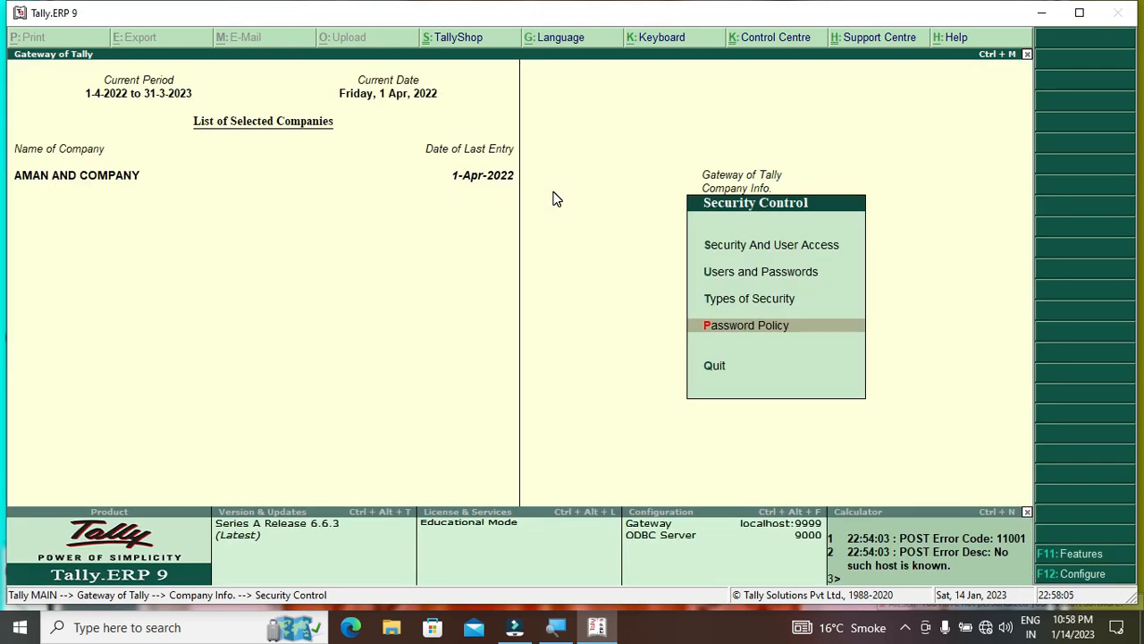
{"action": "key", "text": "Up"}
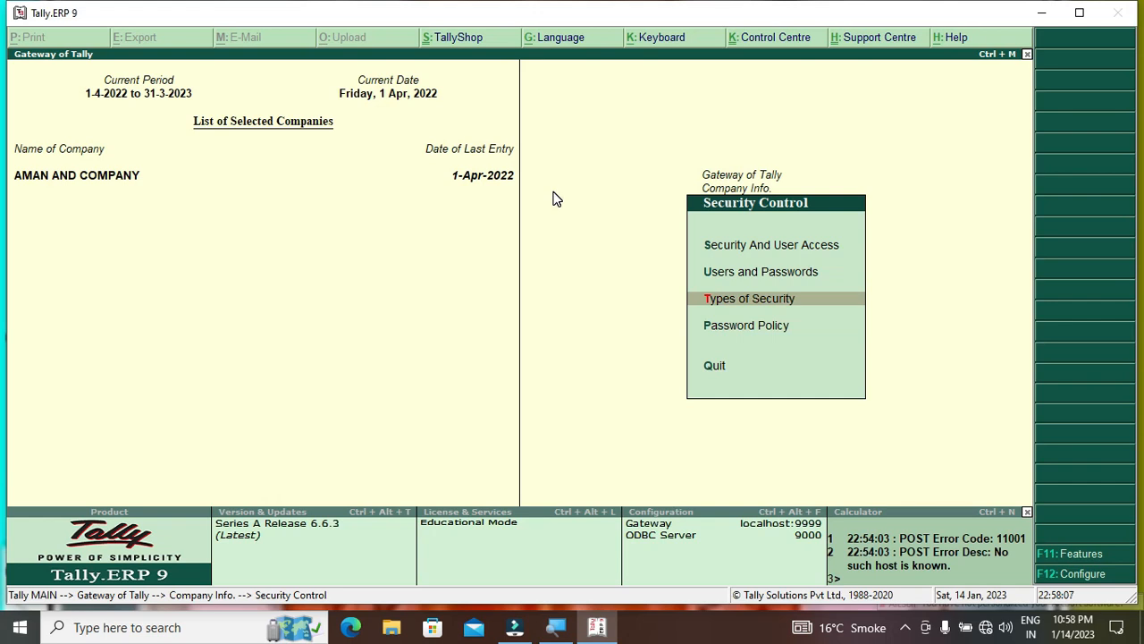
Make the Data Entry security level use Data Entry's basic facilities
{"action": "key", "text": "Return"}
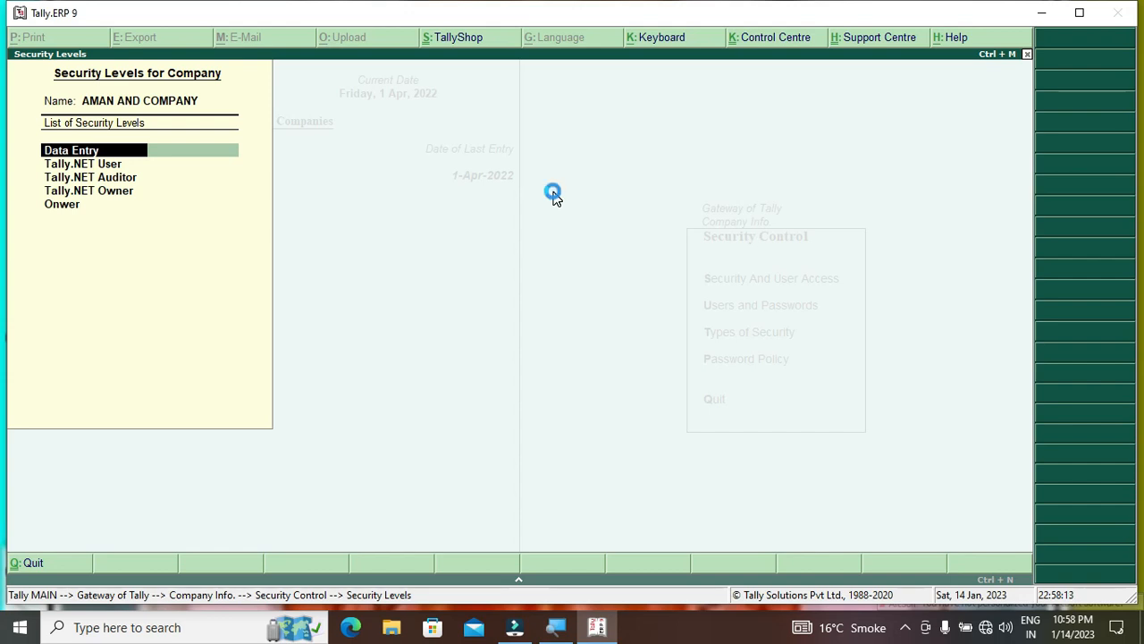
{"action": "key", "text": "Return"}
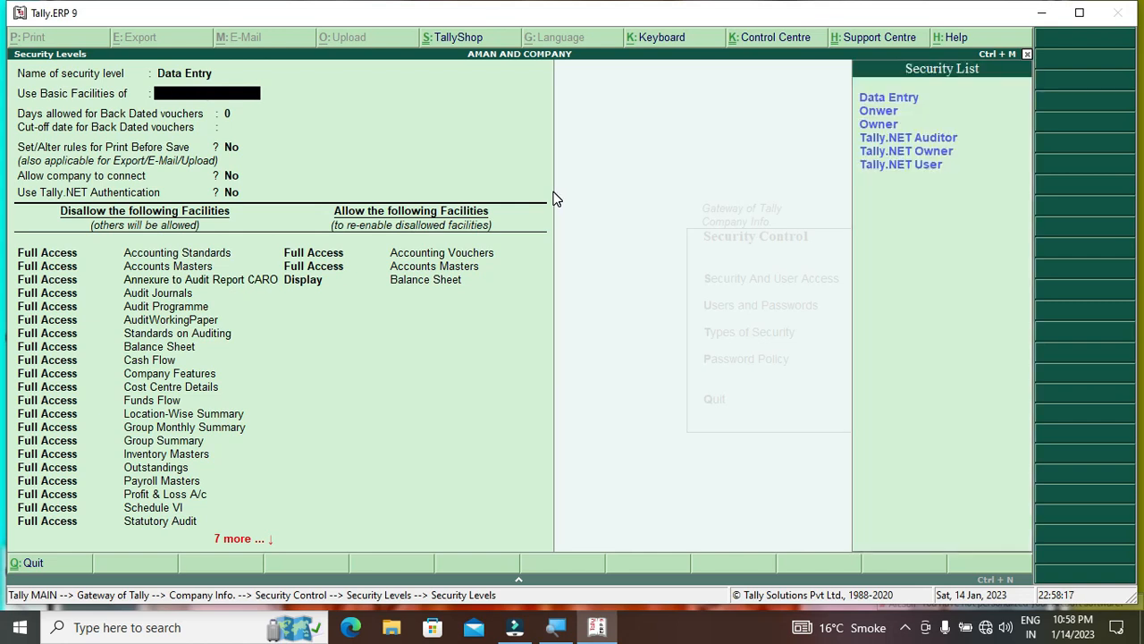
{"action": "key", "text": "Down"}
{"action": "key", "text": "Up"}
{"action": "key", "text": "Down"}
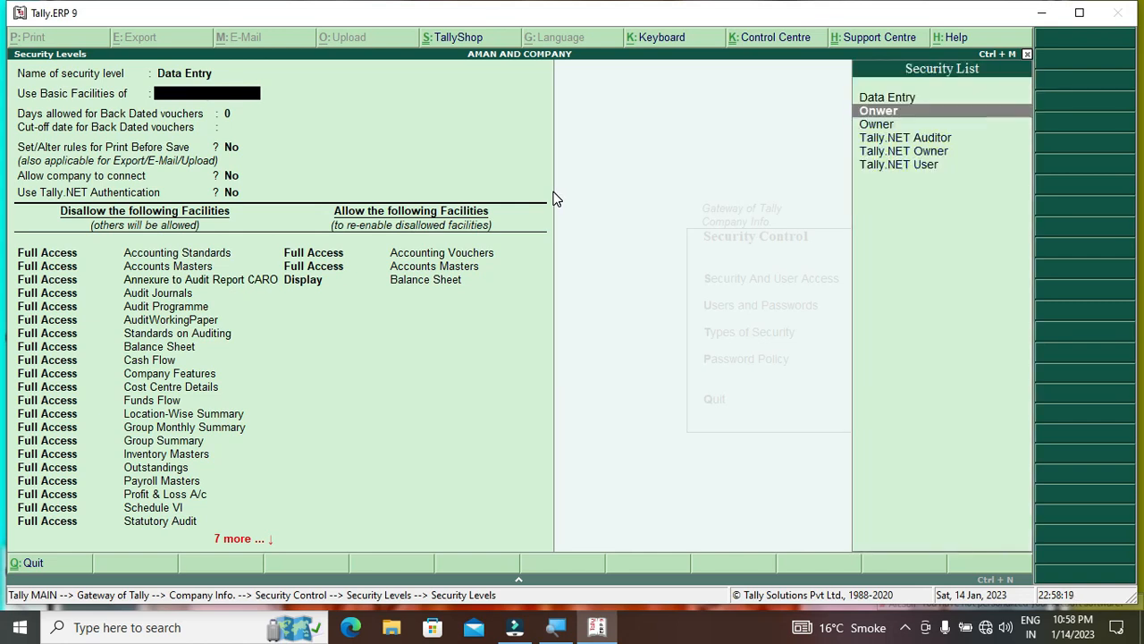
{"action": "key", "text": "Up"}
{"action": "key", "text": "Return"}
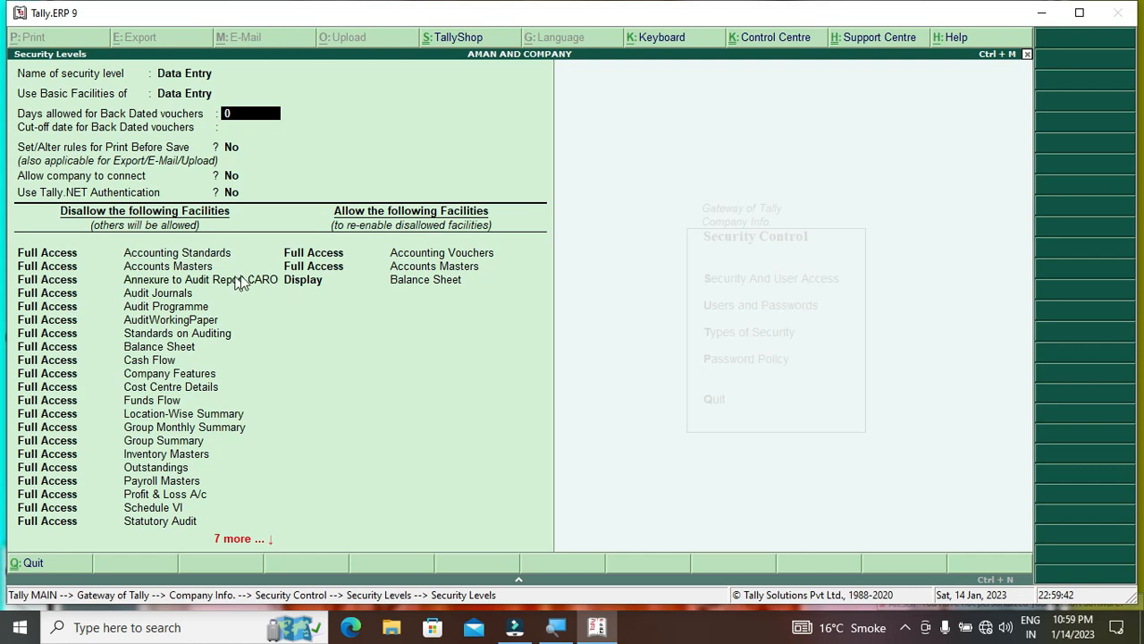
{"action": "left_click", "coordinate": [315, 281]}
Set Balance Sheet's access type to Display in the Data Entry security level
{"action": "key", "text": "BackSpace"}
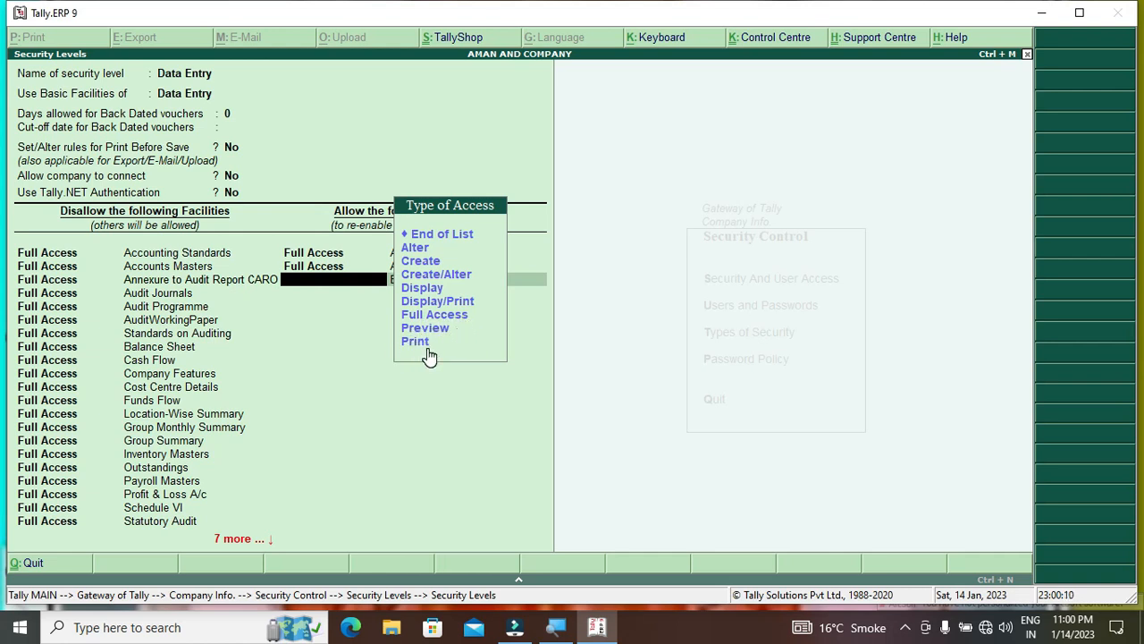
{"action": "left_click", "coordinate": [425, 290]}
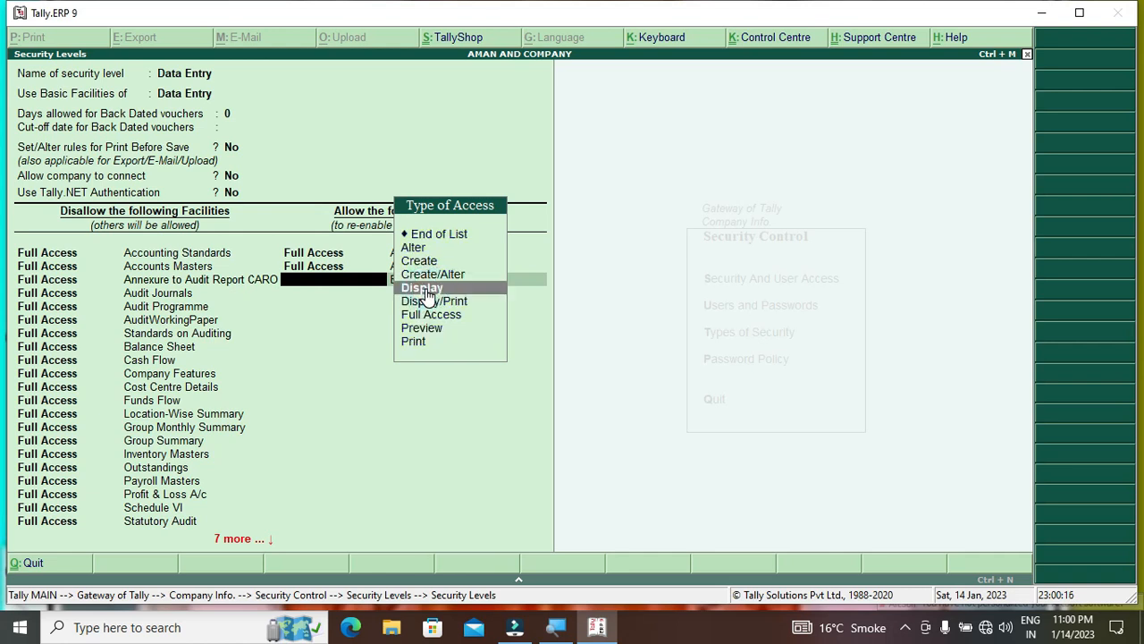
{"action": "left_click", "coordinate": [427, 290]}
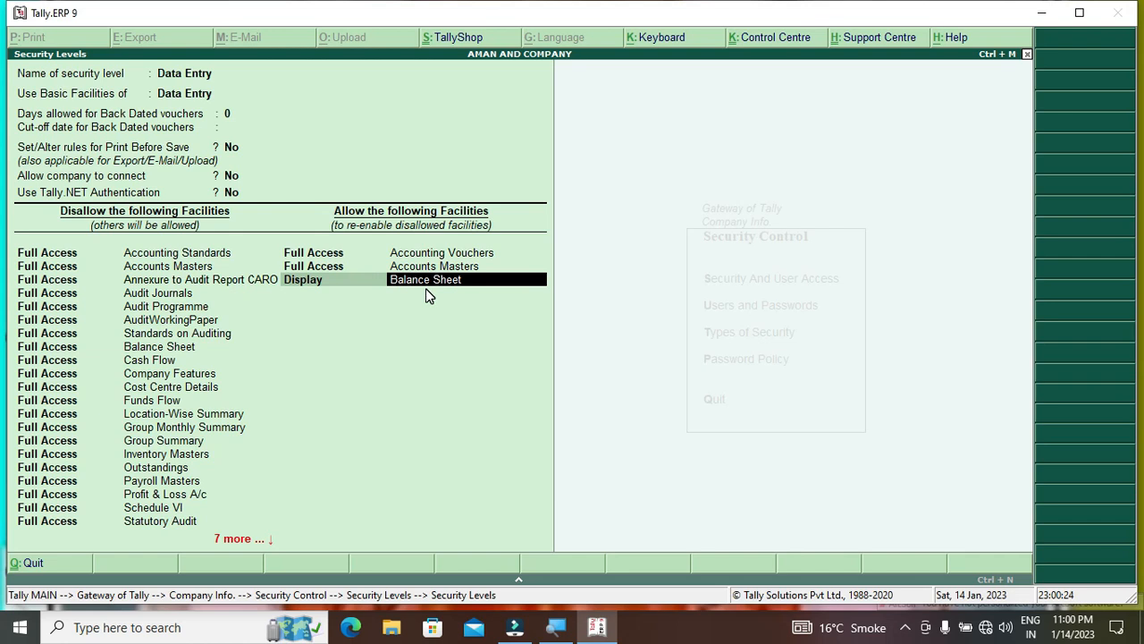
{"action": "key", "text": "BackSpace"}
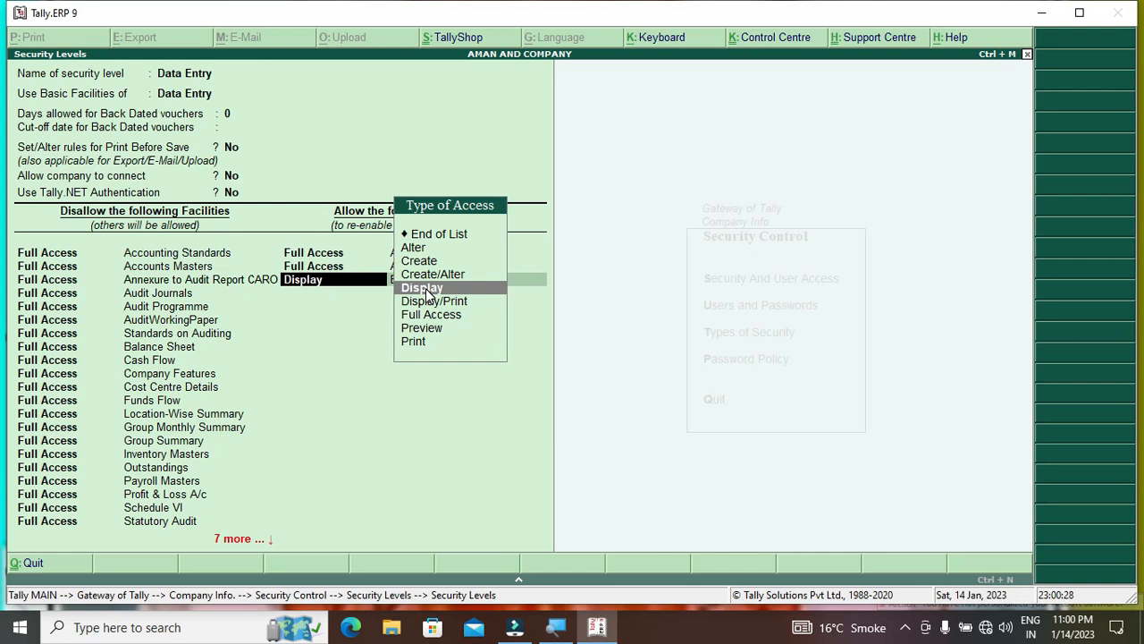
Reopen Data Entry, remove the Accounting Vouchers allowance, and end the facilities list
{"action": "left_click", "coordinate": [441, 235]}
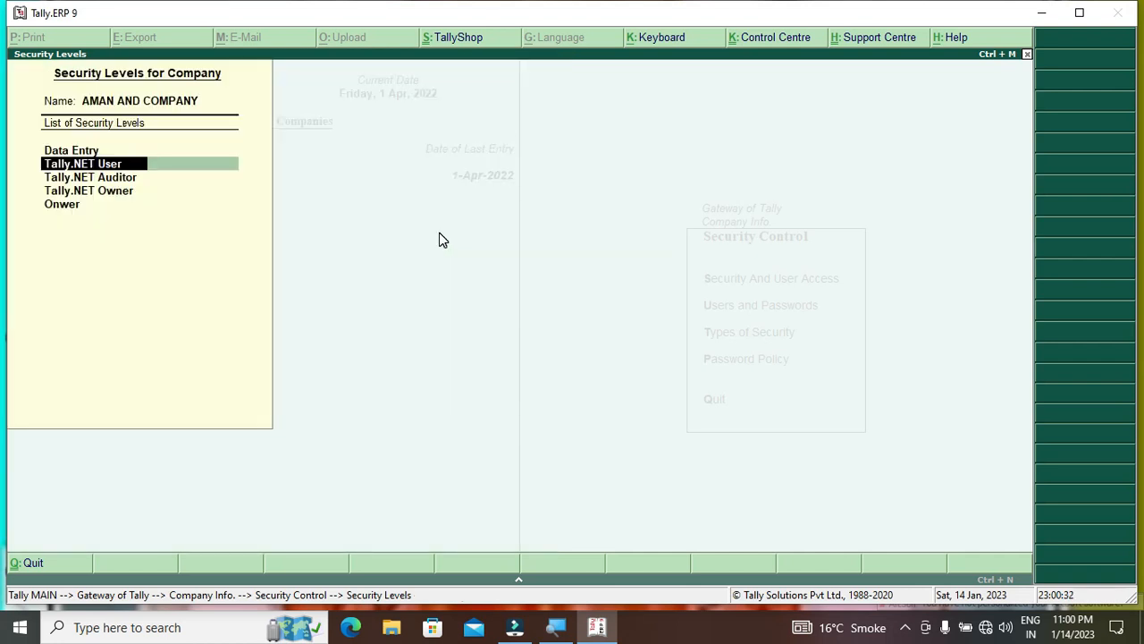
{"action": "key", "text": "Up"}
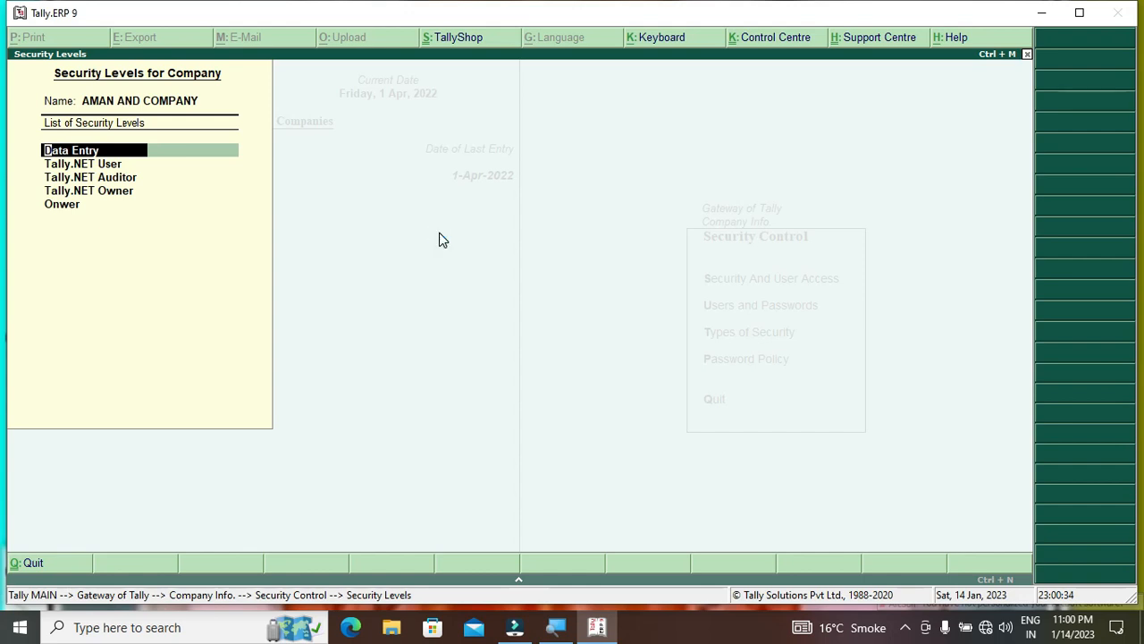
{"action": "key", "text": "Return"}
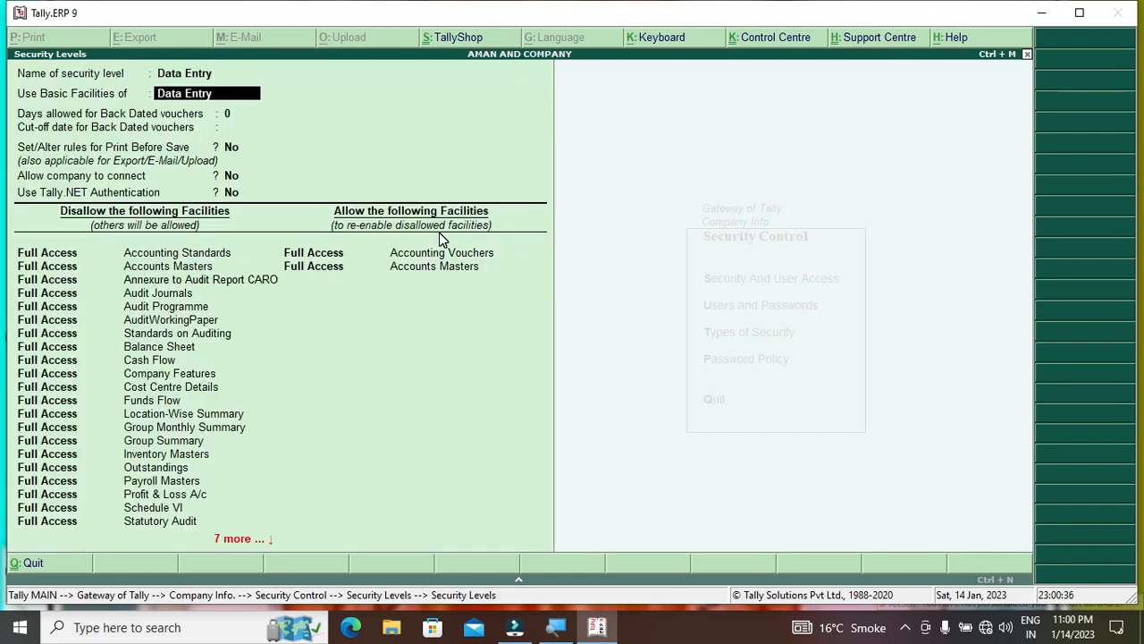
{"action": "left_click", "coordinate": [329, 256]}
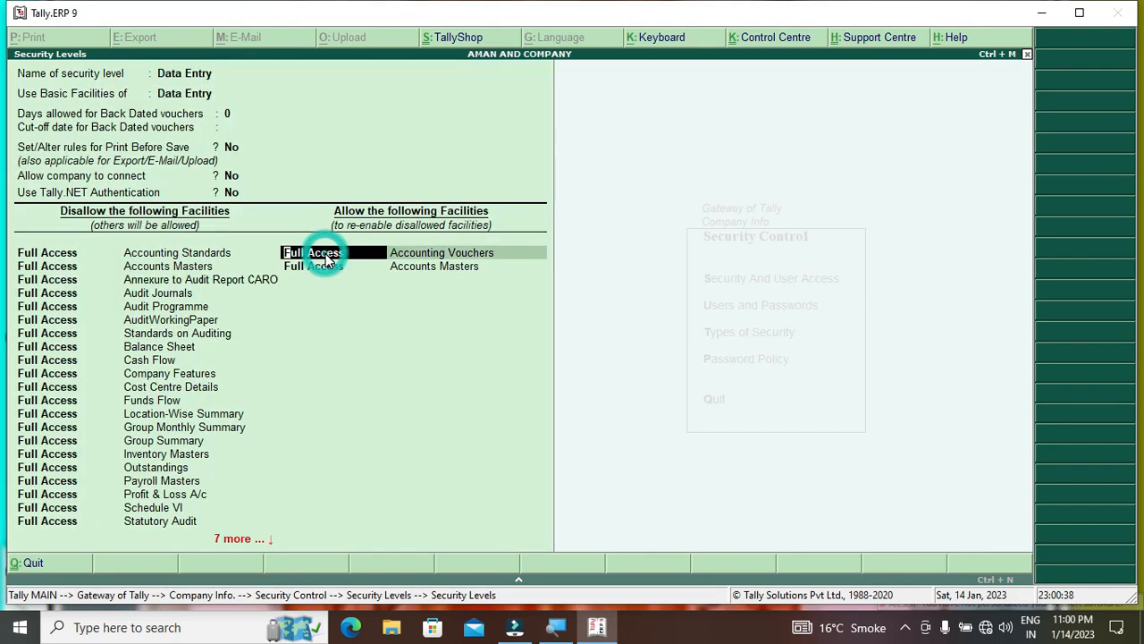
{"action": "key", "text": "space"}
{"action": "key", "text": "Down"}
{"action": "key", "text": "Return"}
{"action": "key", "text": "space"}
{"action": "key", "text": "Down"}
{"action": "key", "text": "Return"}
{"action": "key", "text": "Return"}
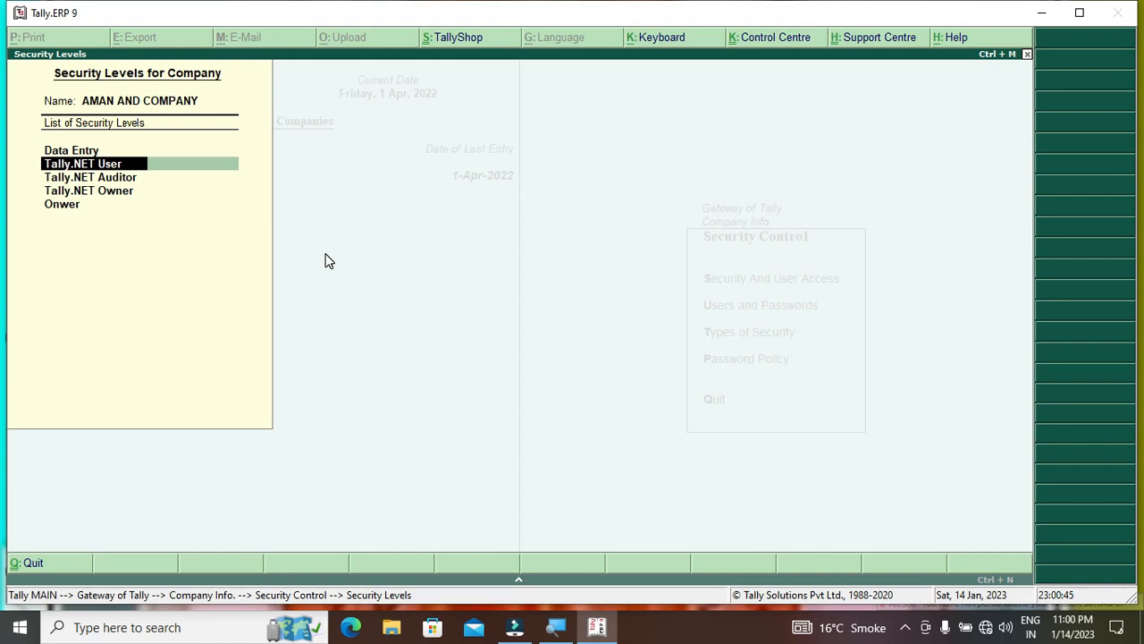
Go from Security Control to the Users and Passwords list for the company
{"action": "key", "text": "Escape"}
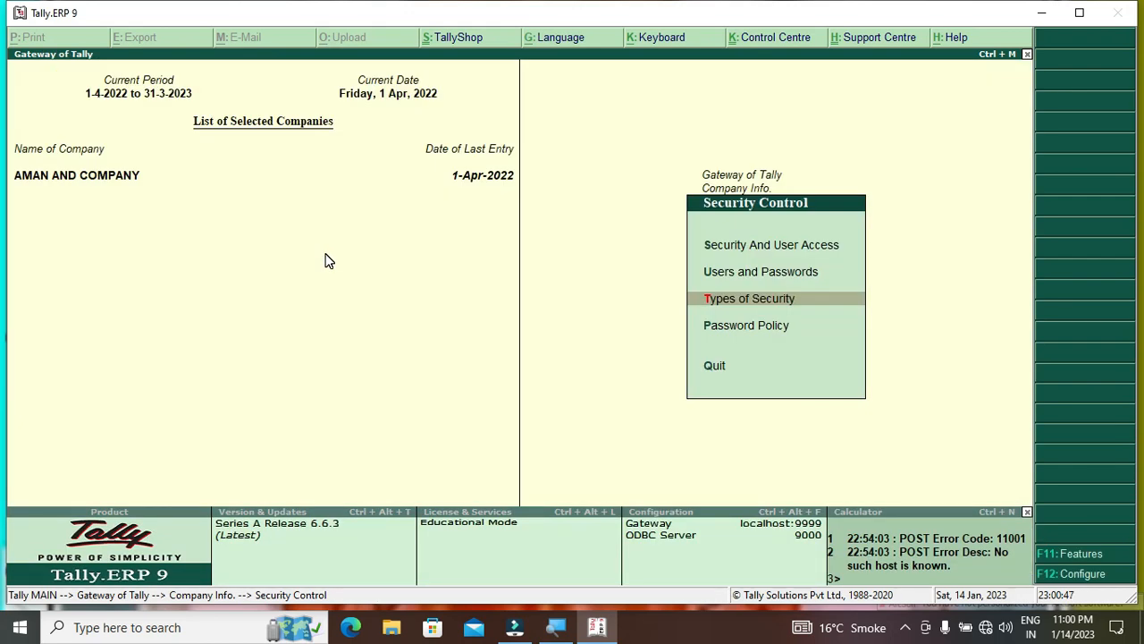
{"action": "key", "text": "Up"}
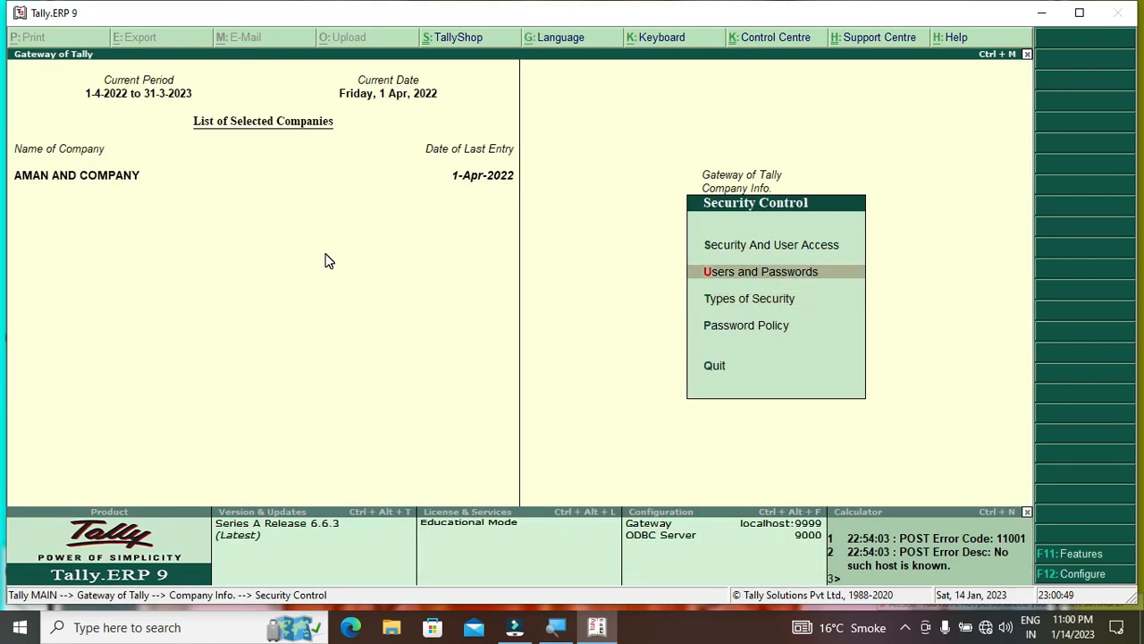
{"action": "key", "text": "Return"}
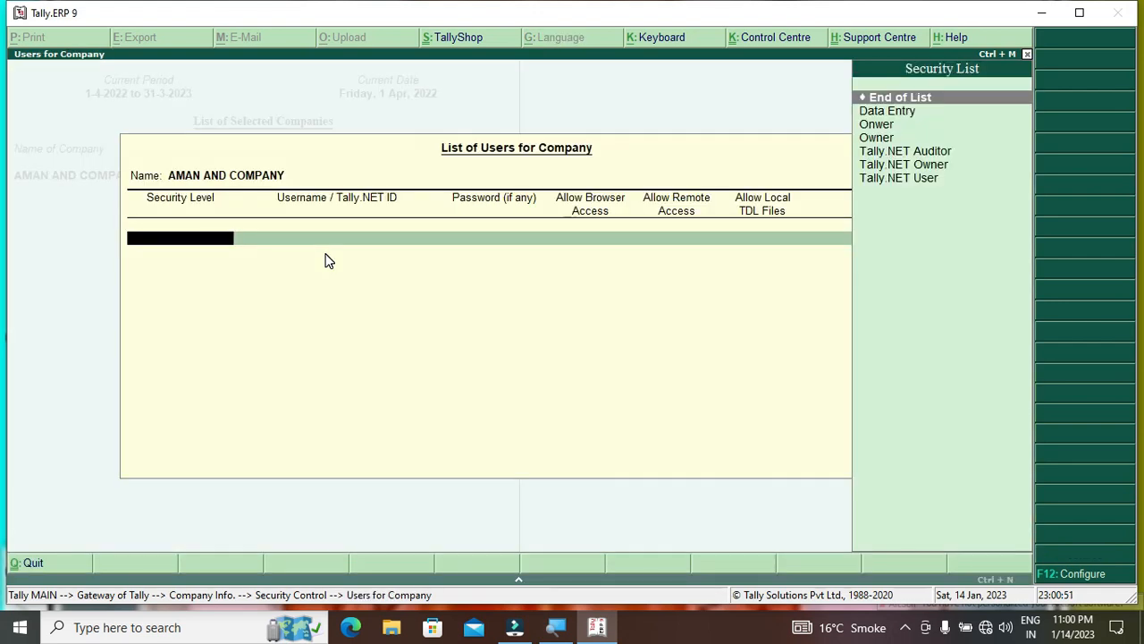
Add a Data Entry user with its user name and password, and save the user list
{"action": "key", "text": "Down"}
{"action": "key", "text": "Return"}
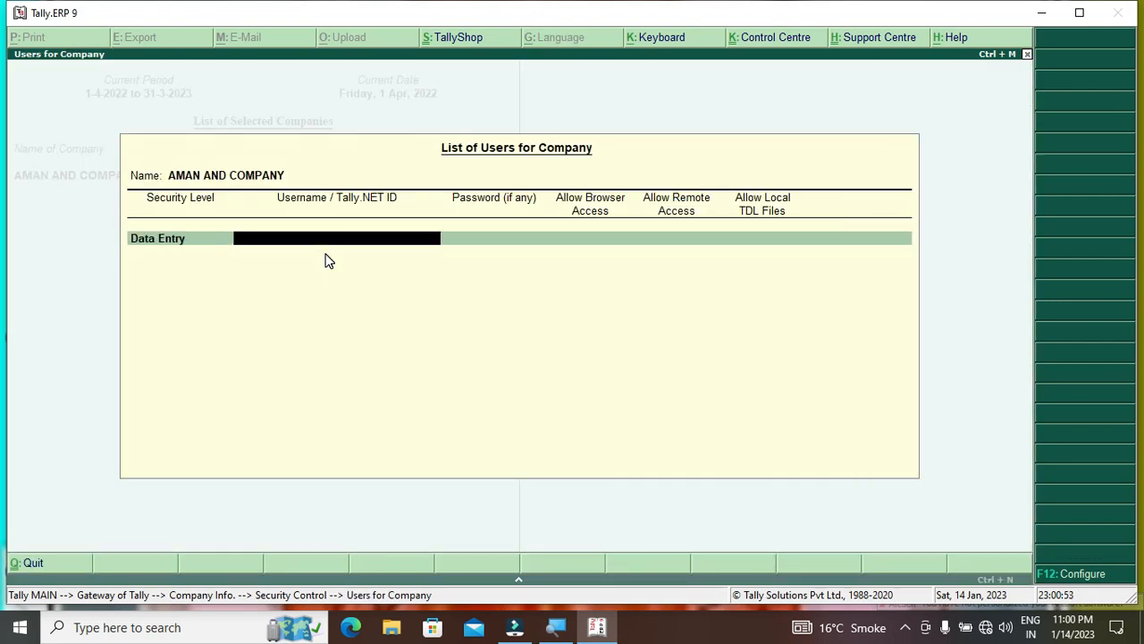
{"action": "type", "text": "shree"}
{"action": "key", "text": "Return"}
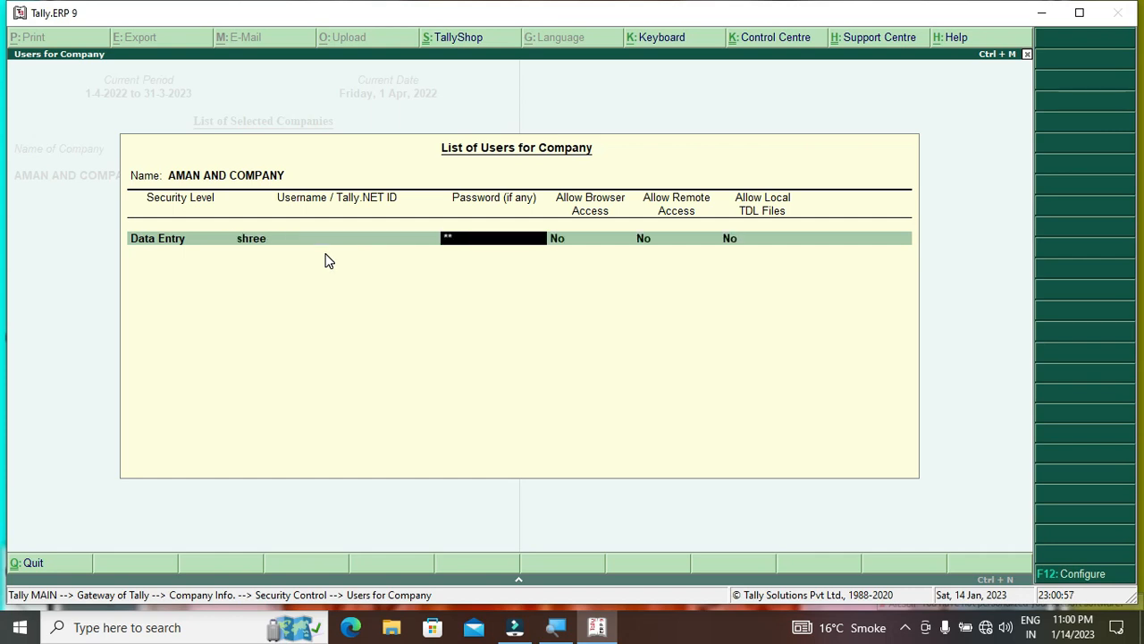
{"action": "key", "text": "Return"}
{"action": "key", "text": "Return"}
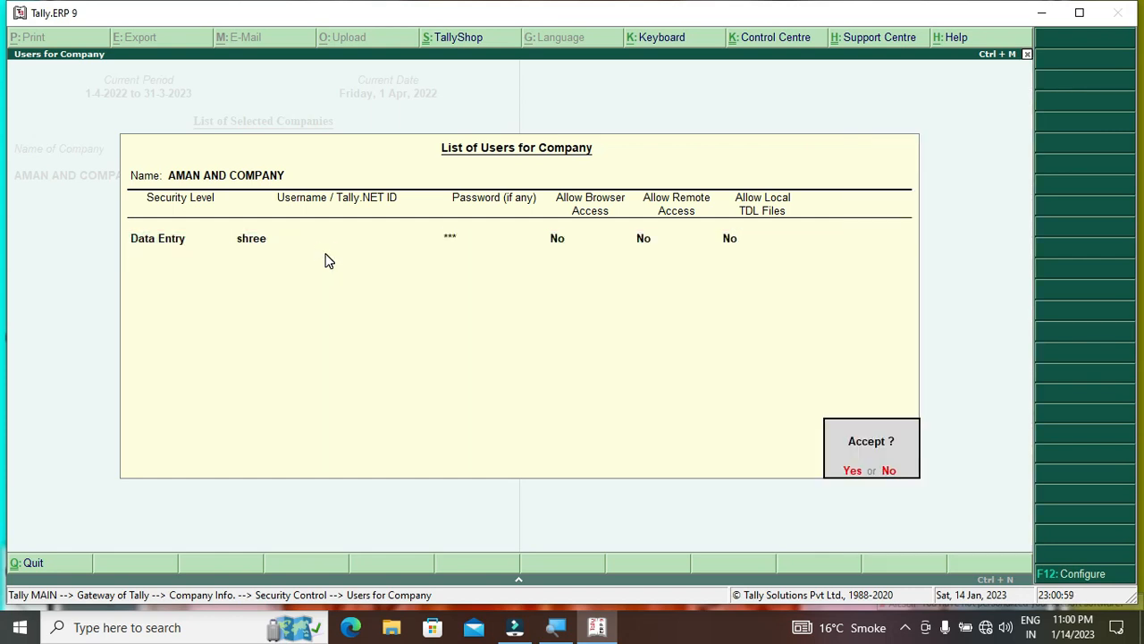
{"action": "key", "text": "Return"}
{"action": "key", "text": "Escape"}
{"action": "key", "text": "Escape"}
{"action": "key", "text": "Escape"}
{"action": "key", "text": "Escape"}
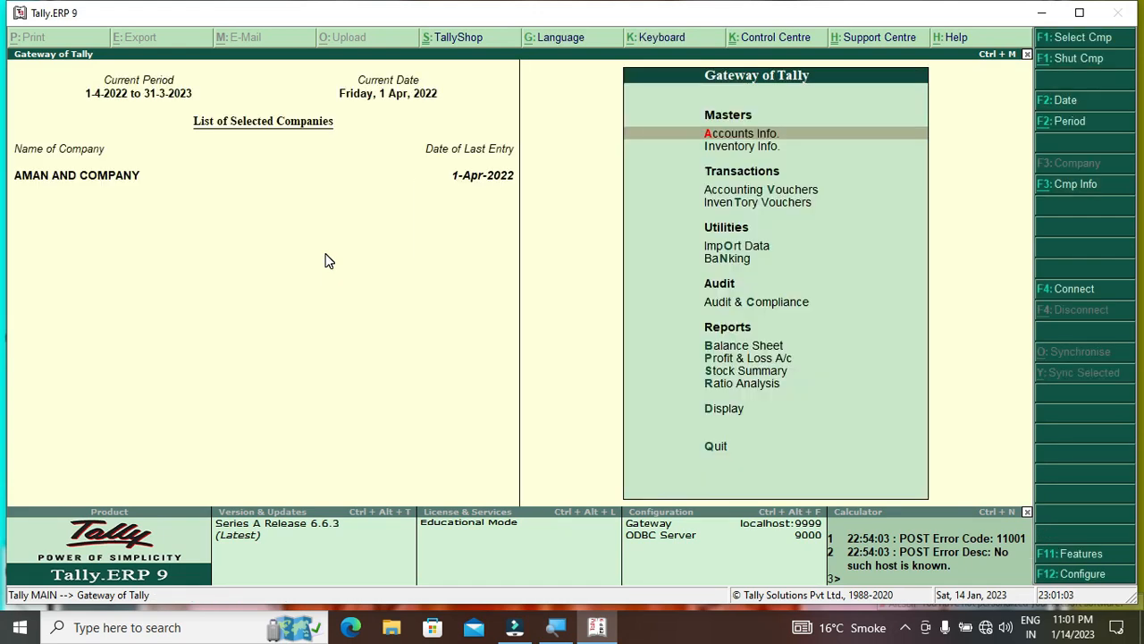
{"action": "key", "text": "alt+F3"}
Shut AMAN AND COMPANY and reload it, logging in as the new Data Entry user
{"action": "key", "text": "Down"}
{"action": "key", "text": "Down"}
{"action": "key", "text": "Return"}
{"action": "key", "text": "Return"}
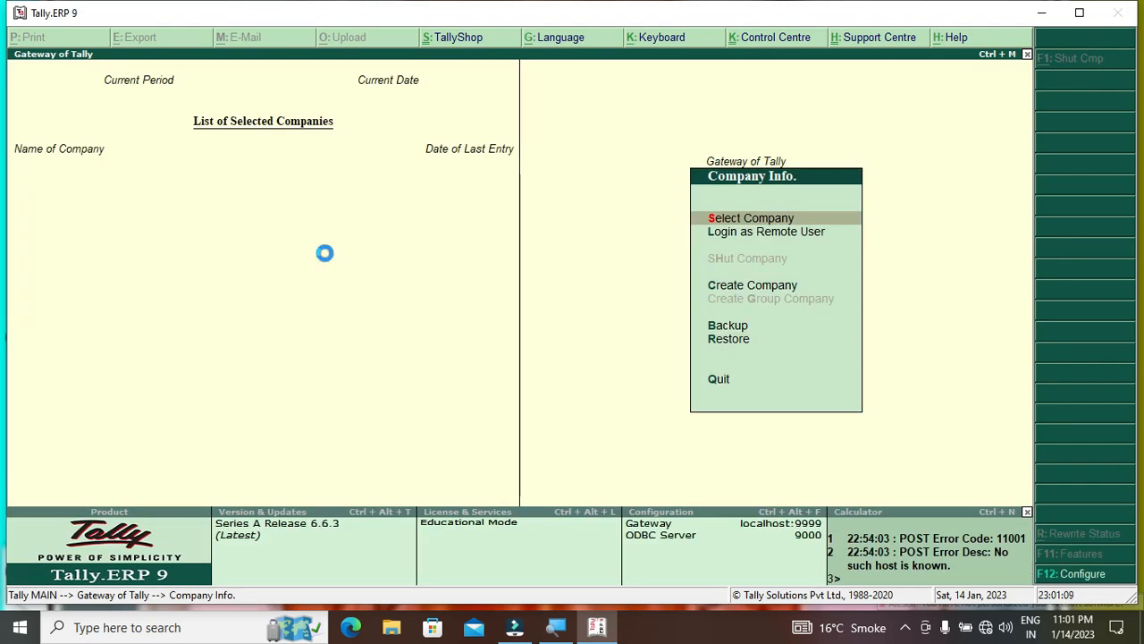
{"action": "key", "text": "Return"}
{"action": "key", "text": "Down"}
{"action": "key", "text": "Down"}
{"action": "key", "text": "Return"}
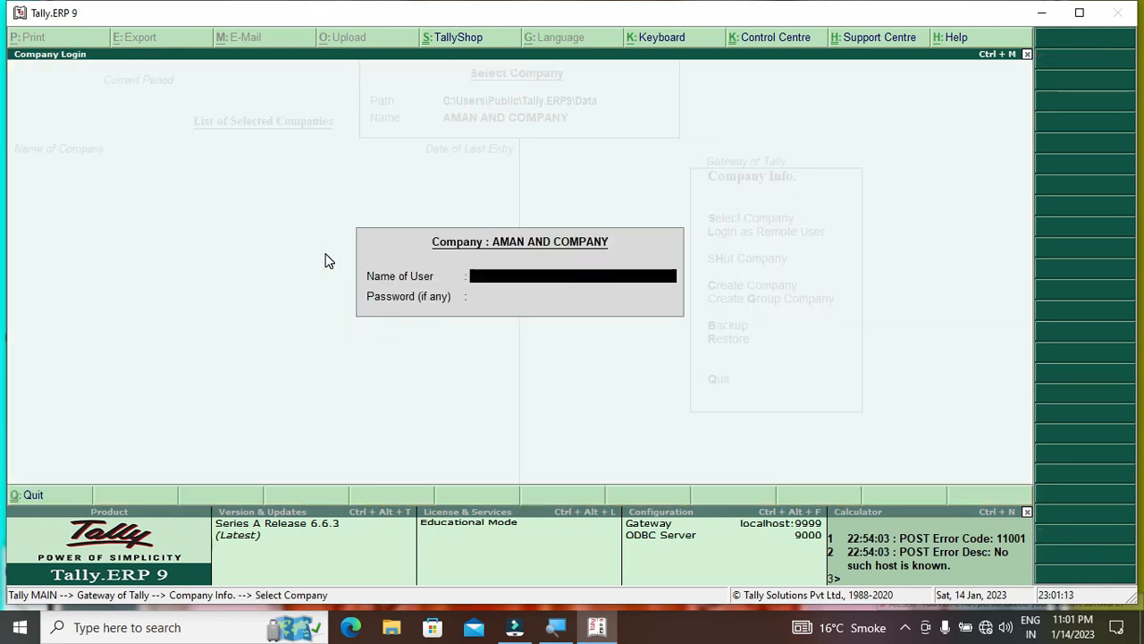
{"action": "type", "text": "shree"}
{"action": "key", "text": "Return"}
{"action": "type", "text": "***"}
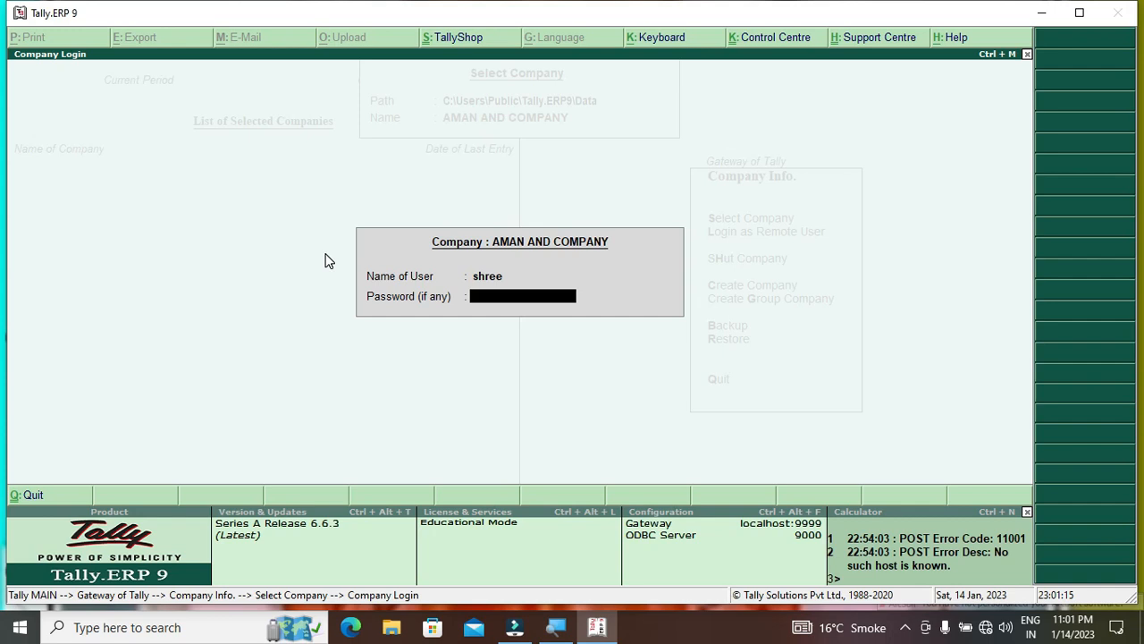
{"action": "key", "text": "Return"}
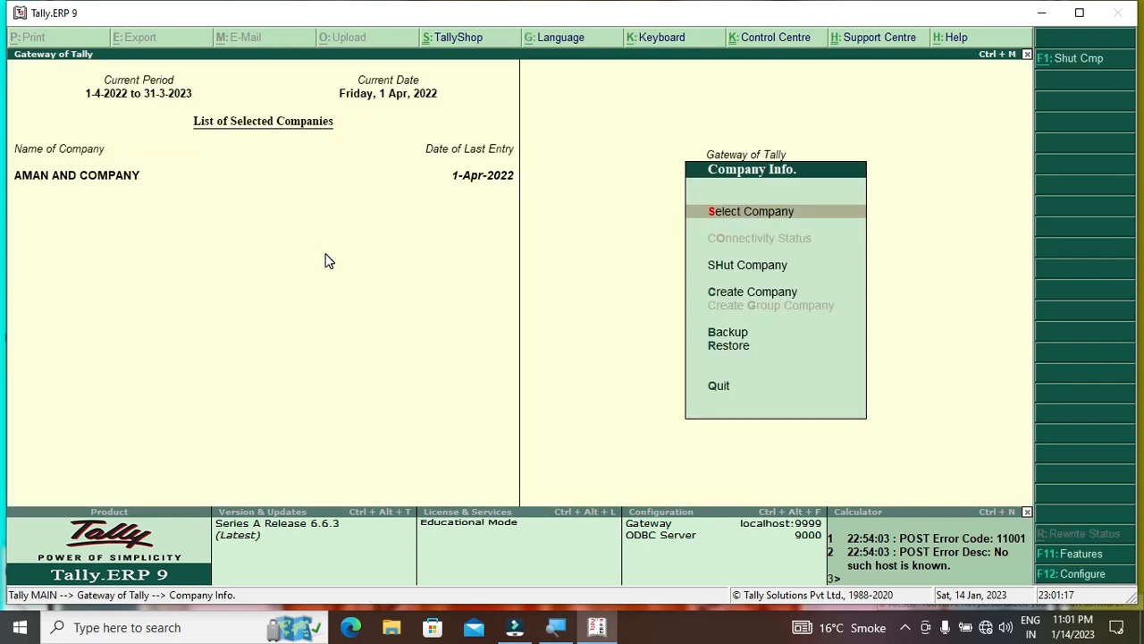
Browse the Gateway of Tally options available to the Data Entry user
{"action": "key", "text": "Down"}
{"action": "key", "text": "Down"}
{"action": "key", "text": "Down"}
{"action": "key", "text": "Down"}
{"action": "key", "text": "Down"}
{"action": "key", "text": "Down"}
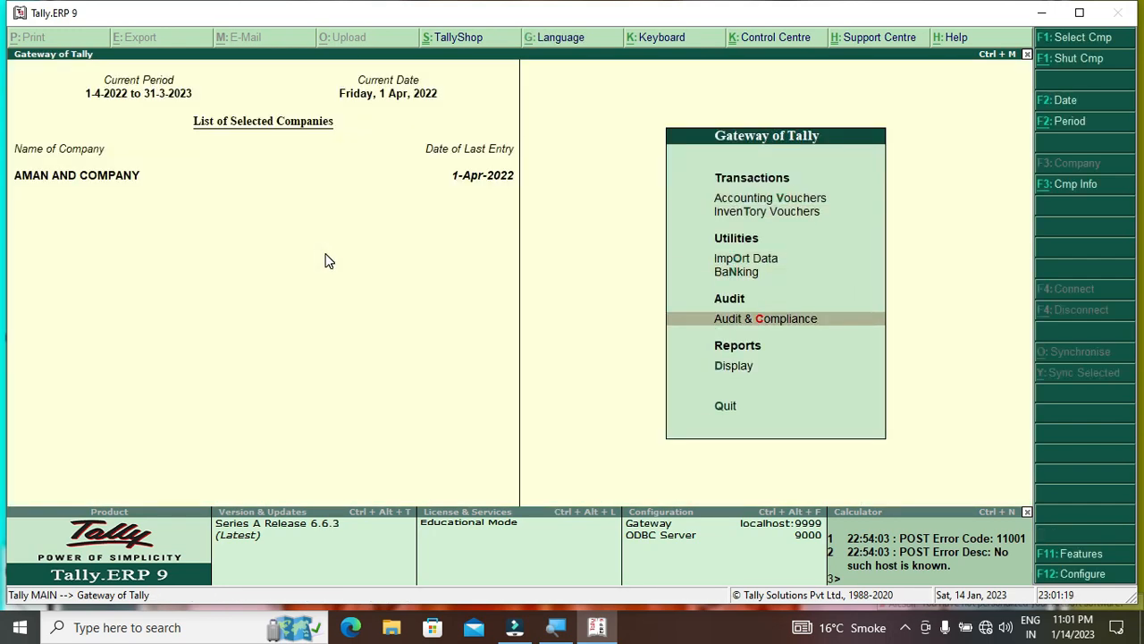
{"action": "key", "text": "Up"}
{"action": "key", "text": "Up"}
{"action": "key", "text": "Up"}
{"action": "key", "text": "Up"}
{"action": "key", "text": "Up"}
{"action": "key", "text": "Up"}
{"action": "key", "text": "Up"}
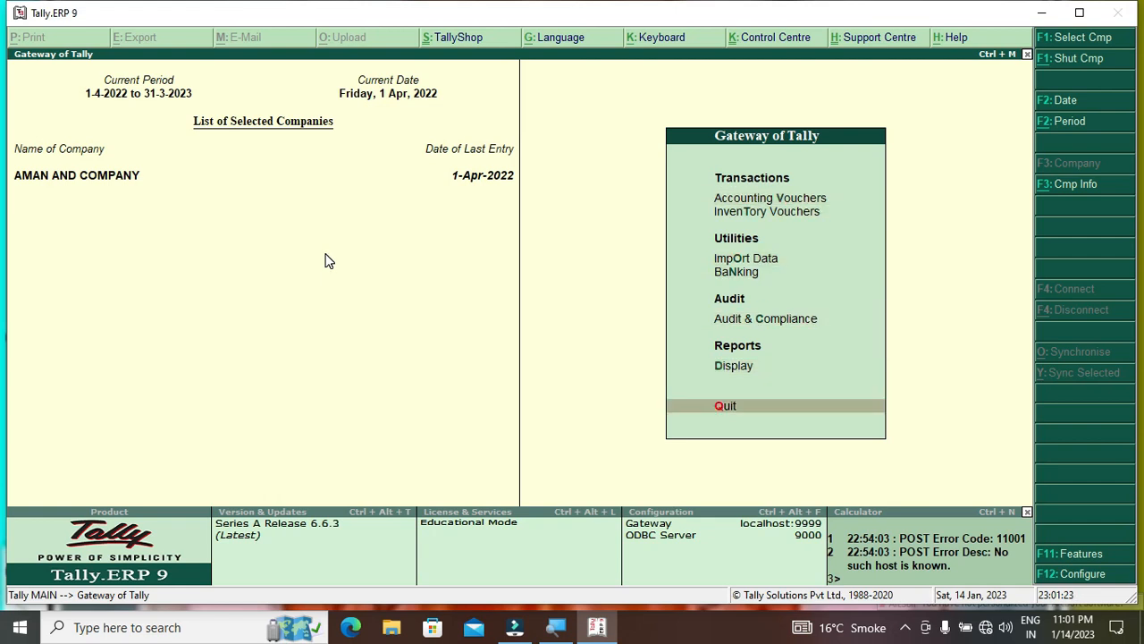
{"action": "key", "text": "Up"}
{"action": "key", "text": "Up"}
{"action": "key", "text": "Up"}
{"action": "key", "text": "Up"}
{"action": "key", "text": "Up"}
{"action": "key", "text": "Up"}
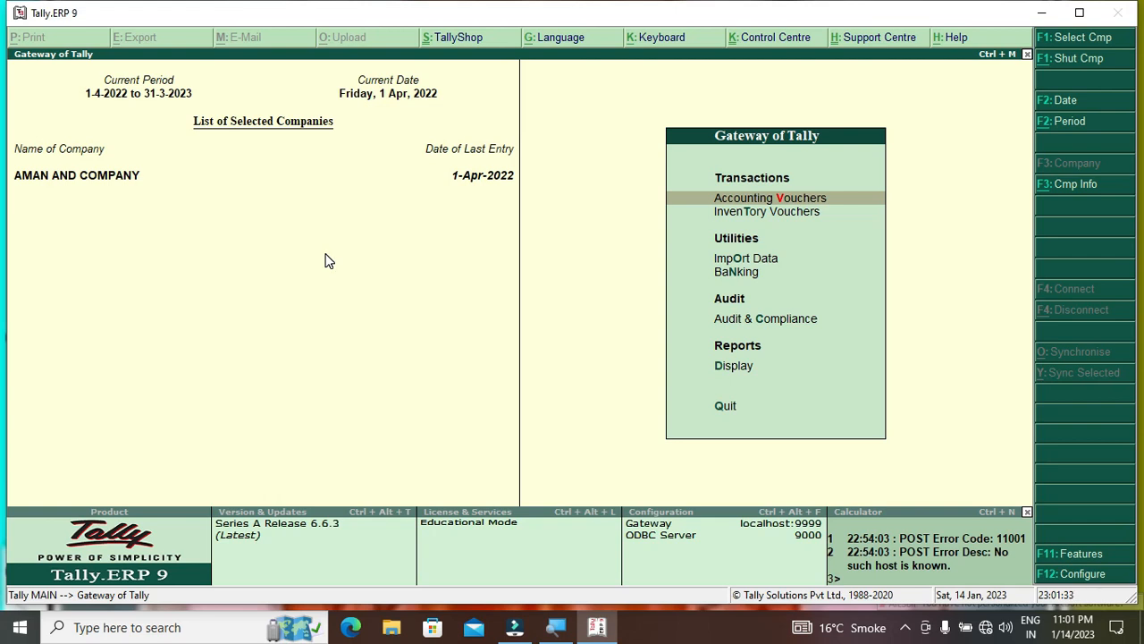
{"action": "key", "text": "Down"}
{"action": "key", "text": "Down"}
{"action": "key", "text": "Down"}
{"action": "key", "text": "Down"}
{"action": "key", "text": "Down"}
{"action": "key", "text": "Down"}
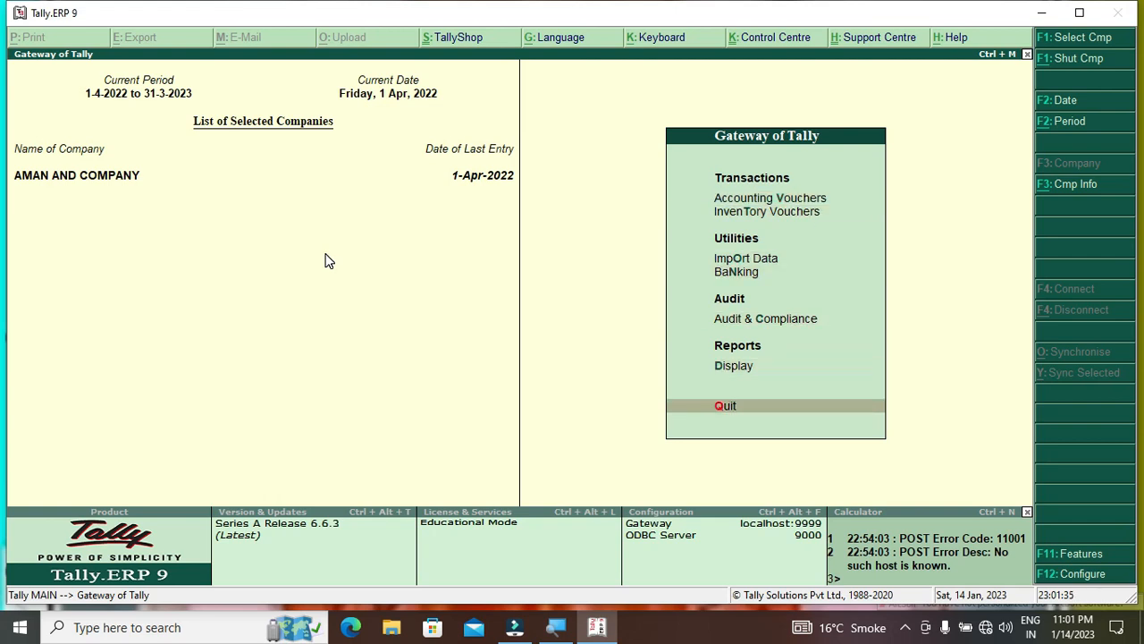
{"action": "key", "text": "Up"}
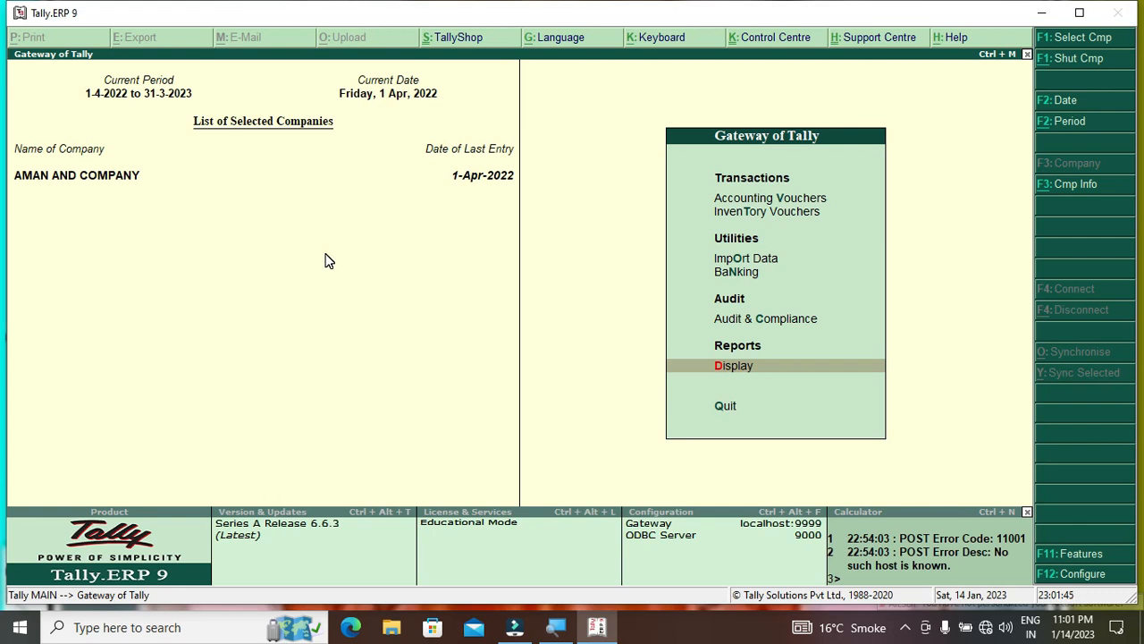
Open a Payment voucher with Cash as the account, then quit it without saving
{"action": "key", "text": "Up"}
{"action": "key", "text": "Up"}
{"action": "key", "text": "Up"}
{"action": "key", "text": "Up"}
{"action": "key", "text": "Up"}
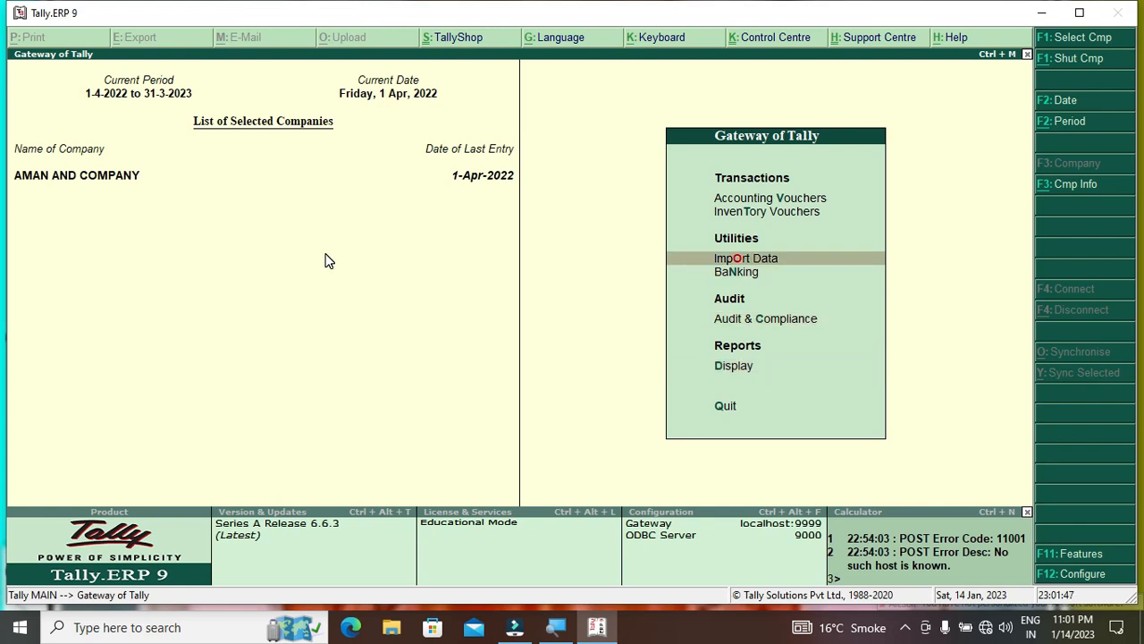
{"action": "key", "text": "Return"}
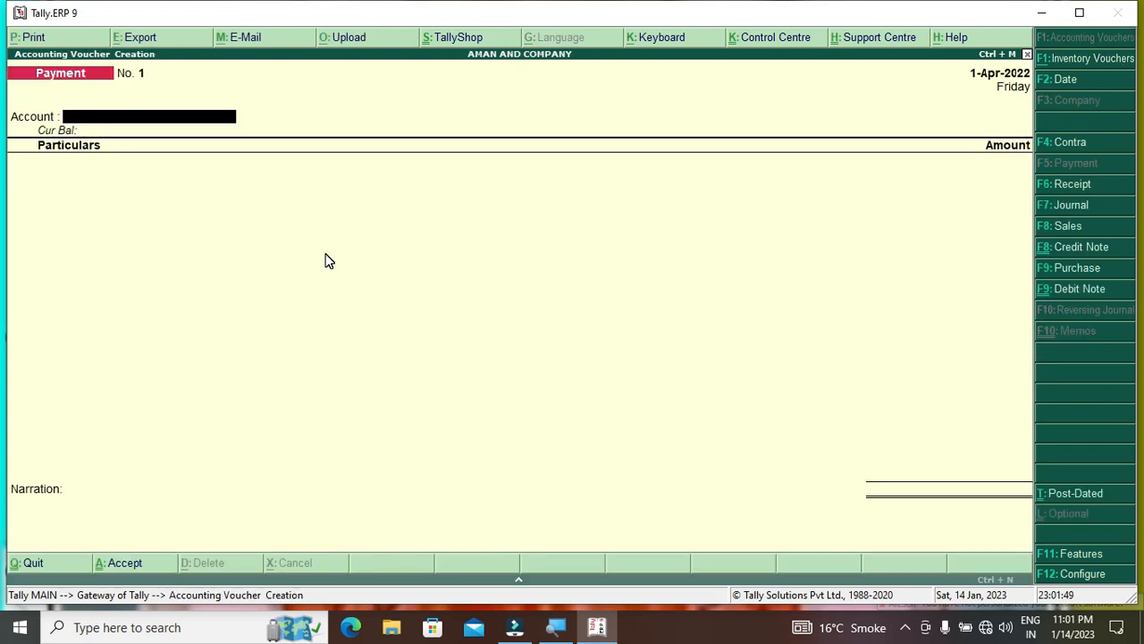
{"action": "key", "text": "Return"}
{"action": "key", "text": "BackSpace"}
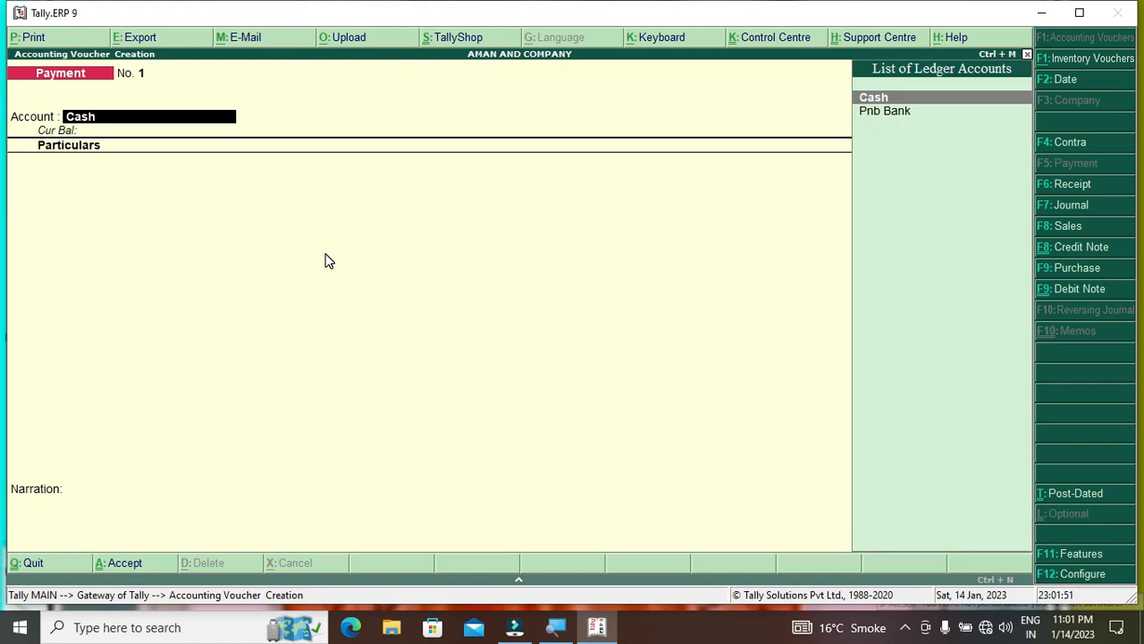
{"action": "key", "text": "Return"}
{"action": "key", "text": "Escape"}
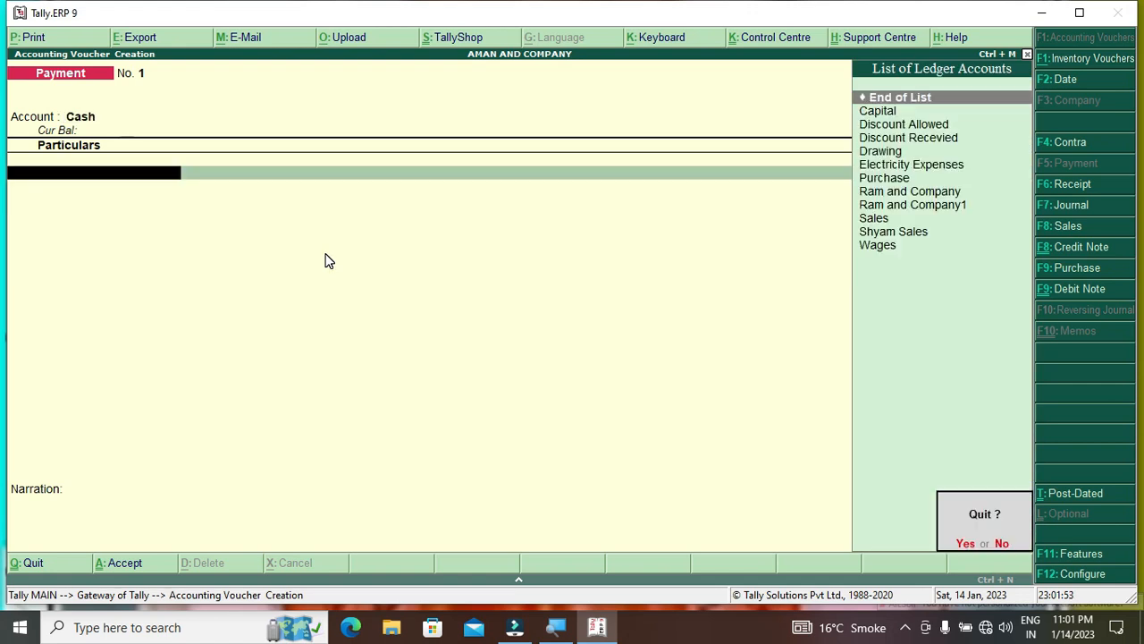
{"action": "key", "text": "y"}
Decline the Quit Tally prompt and look through the Company Info options
{"action": "key", "text": "Up"}
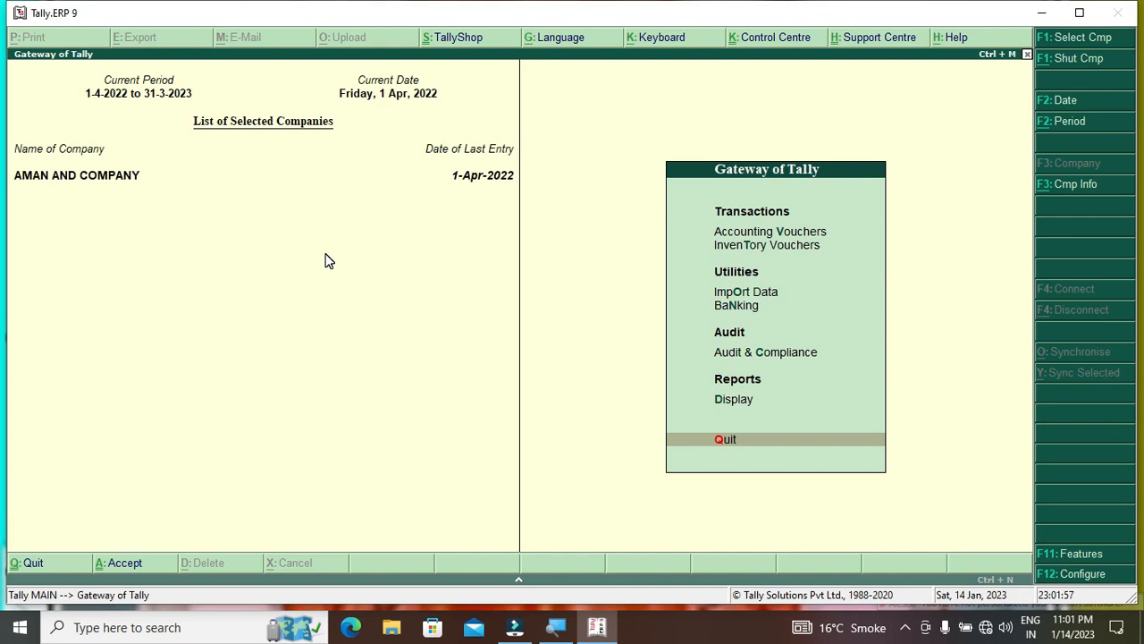
{"action": "key", "text": "Return"}
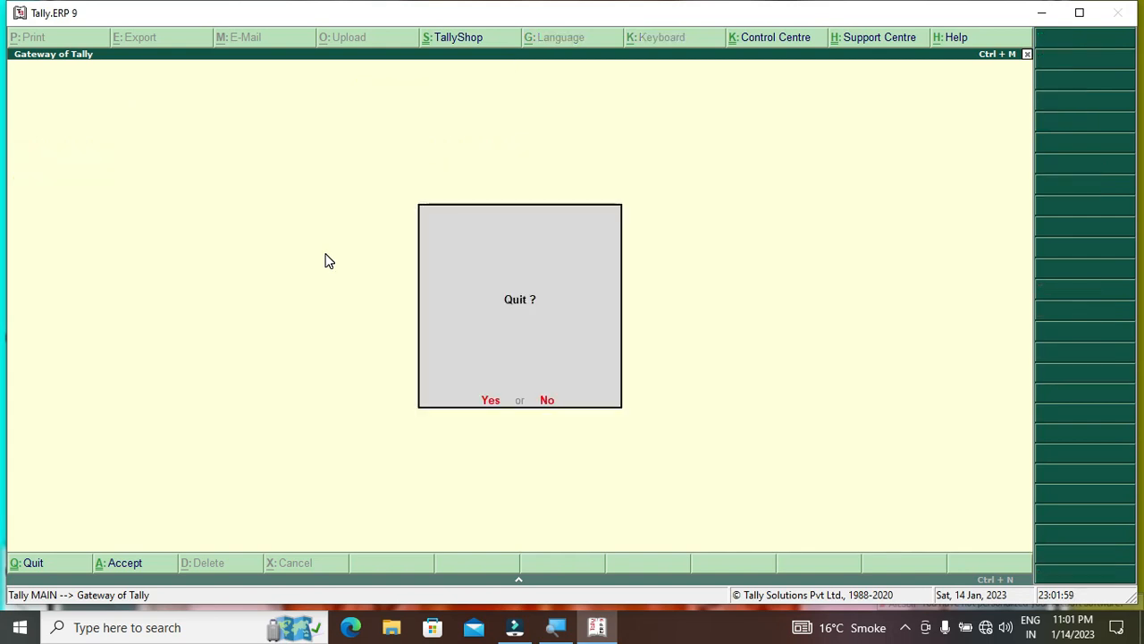
{"action": "key", "text": "n"}
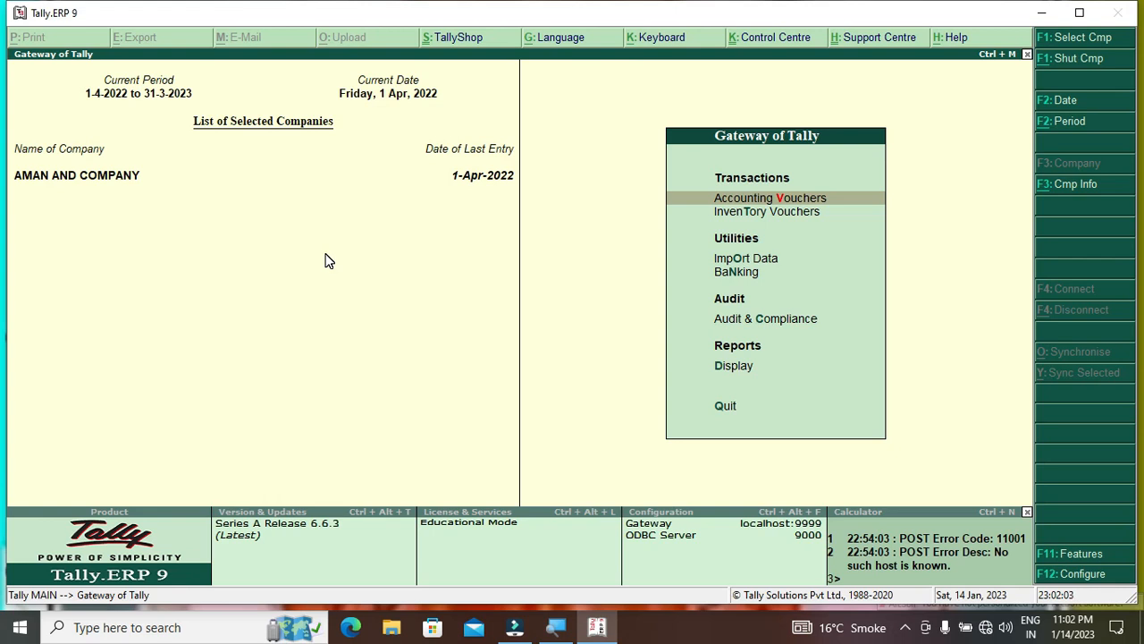
{"action": "key", "text": "alt+F3"}
{"action": "key", "text": "Down"}
{"action": "key", "text": "Down"}
{"action": "key", "text": "Up"}
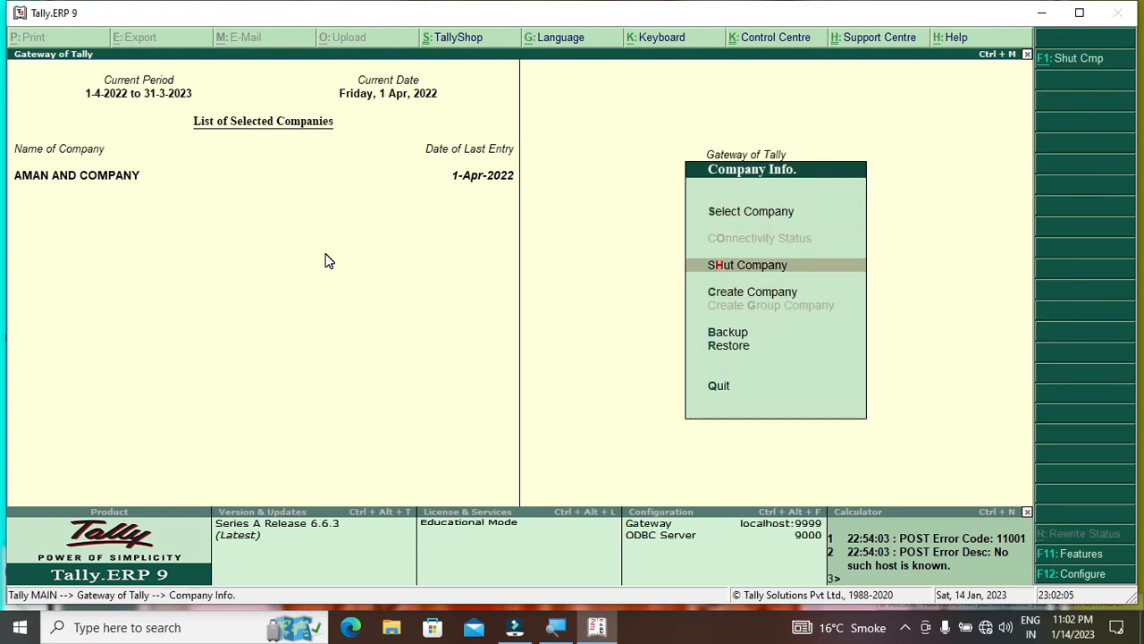
{"action": "key", "text": "Escape"}
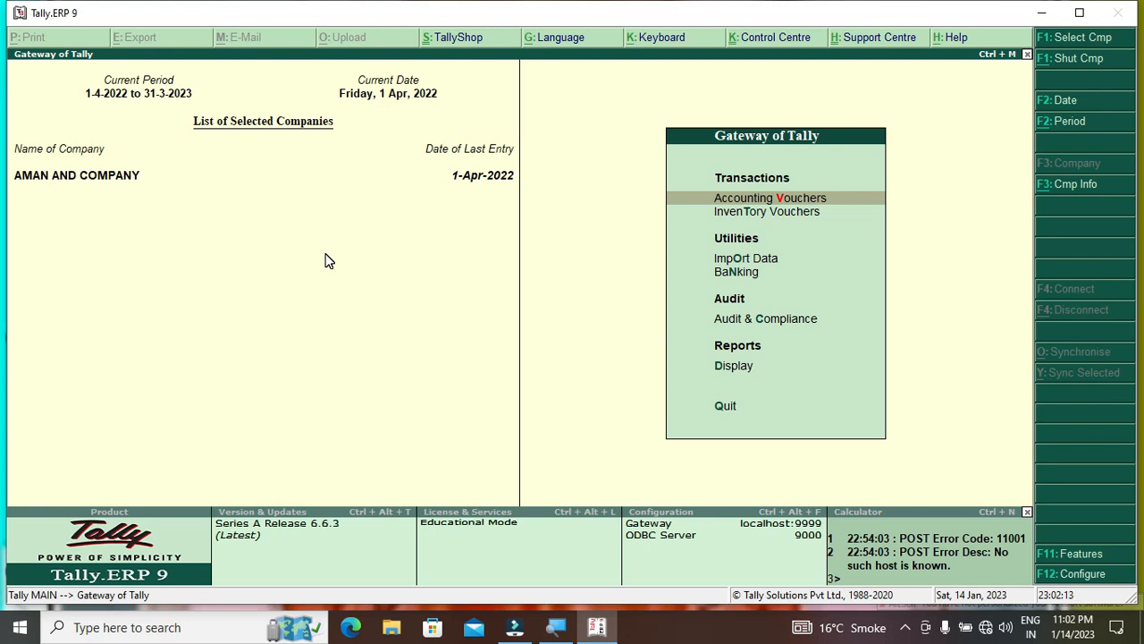
{"action": "key", "text": "Down"}
{"action": "key", "text": "Down"}
{"action": "key", "text": "Down"}
{"action": "key", "text": "Down"}
{"action": "key", "text": "Down"}
{"action": "key", "text": "Up"}
{"action": "key", "text": "Up"}
{"action": "key", "text": "Up"}
{"action": "key", "text": "Up"}
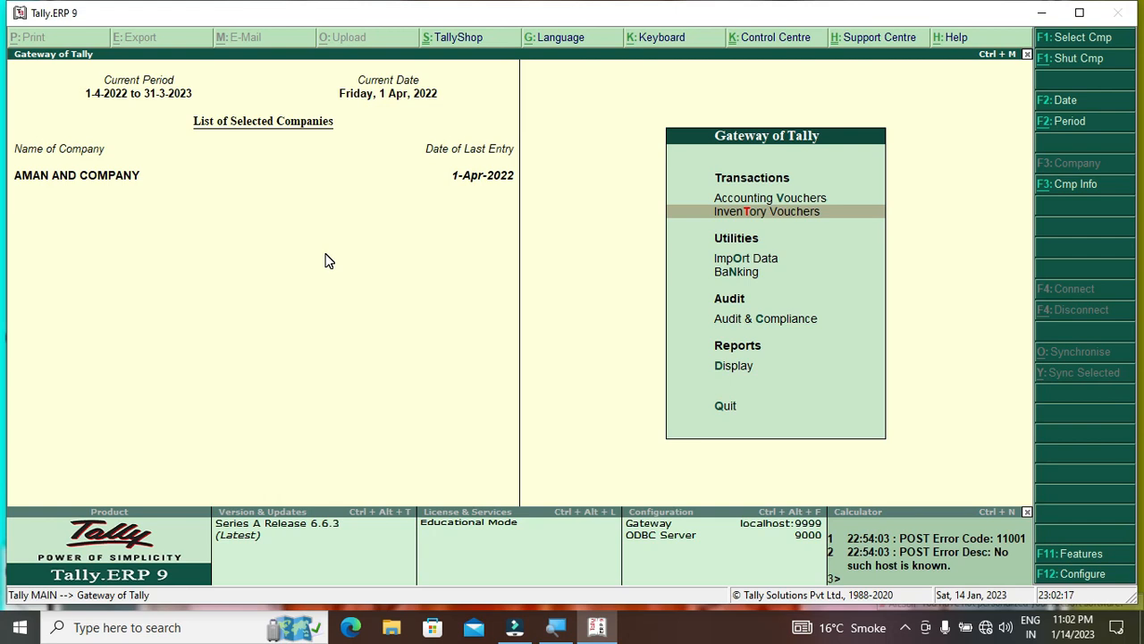
{"action": "key", "text": "Escape"}
{"action": "key", "text": "Escape"}
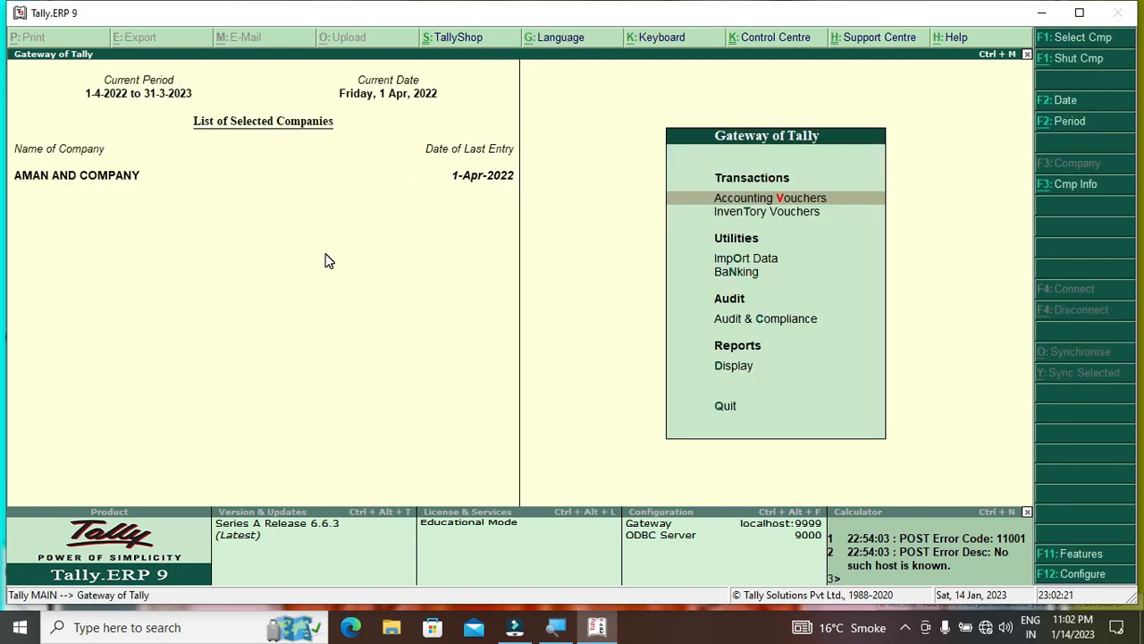
Shut AMAN AND COMPANY from the Company Info menu
{"action": "key", "text": "alt+F3"}
{"action": "key", "text": "Down"}
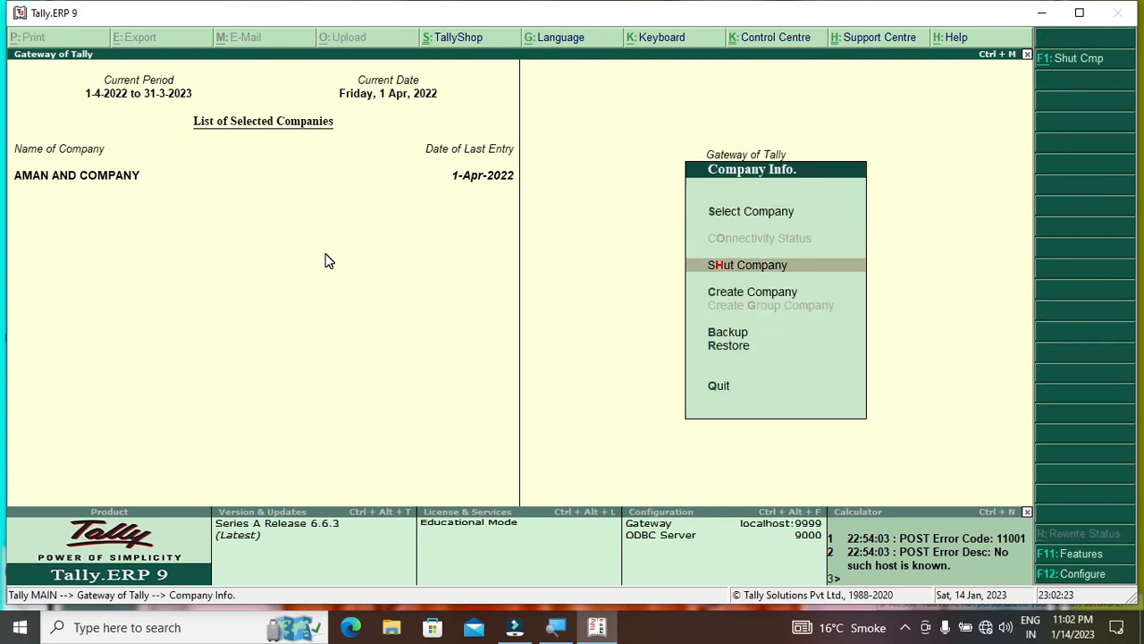
{"action": "key", "text": "Return"}
{"action": "key", "text": "Return"}
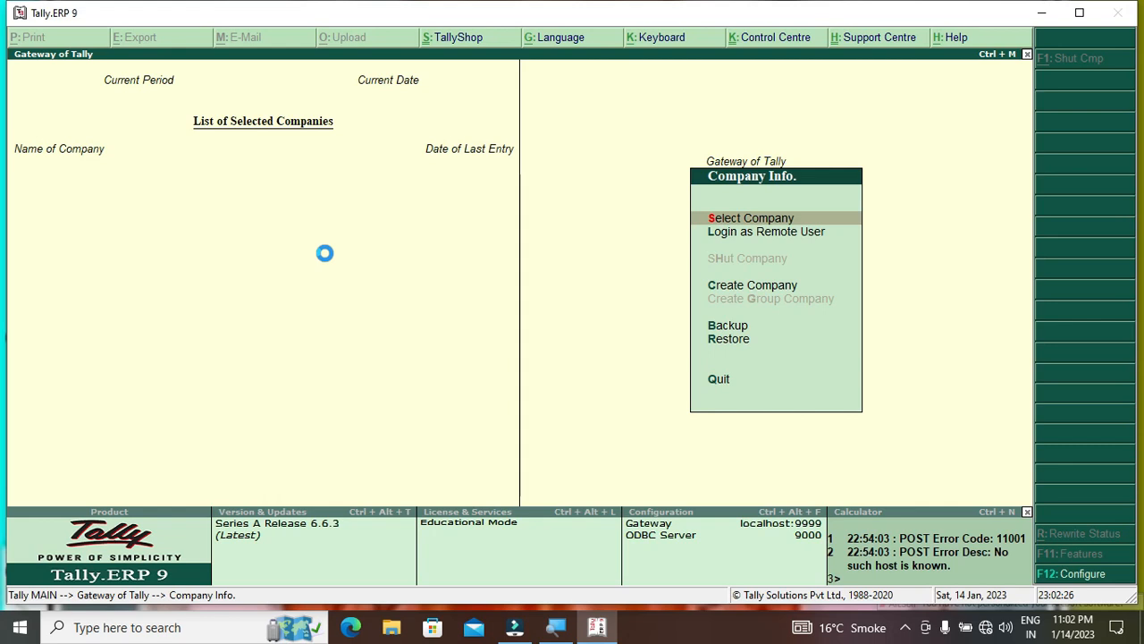
Load AMAN AND COMPANY and log in with the administrator user name and password
{"action": "key", "text": "Return"}
{"action": "key", "text": "Down"}
{"action": "key", "text": "Down"}
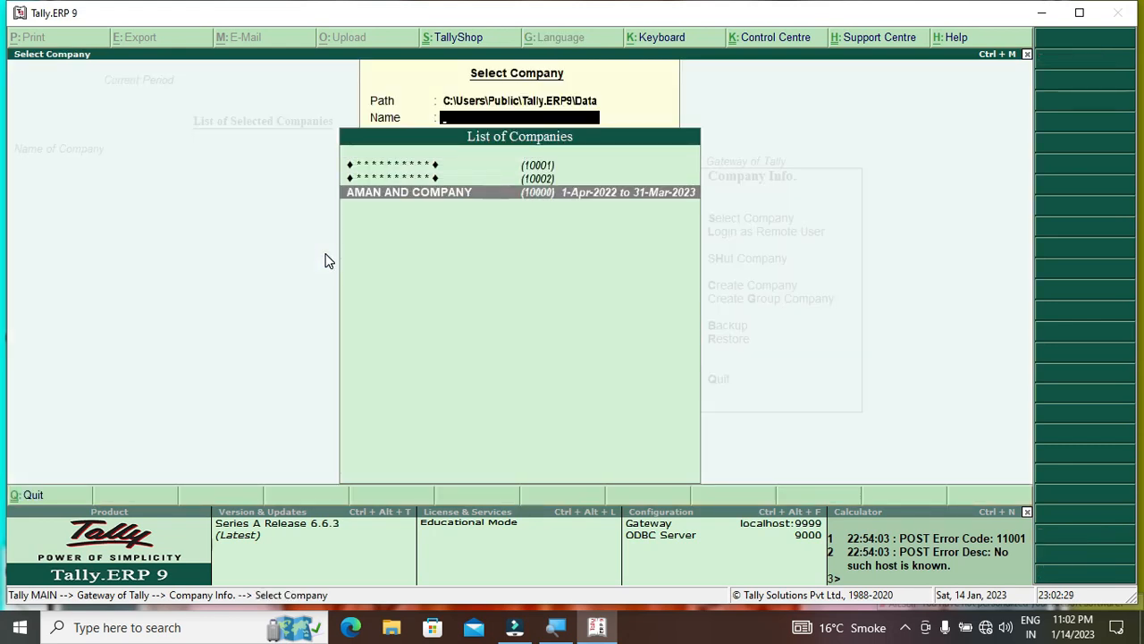
{"action": "key", "text": "Return"}
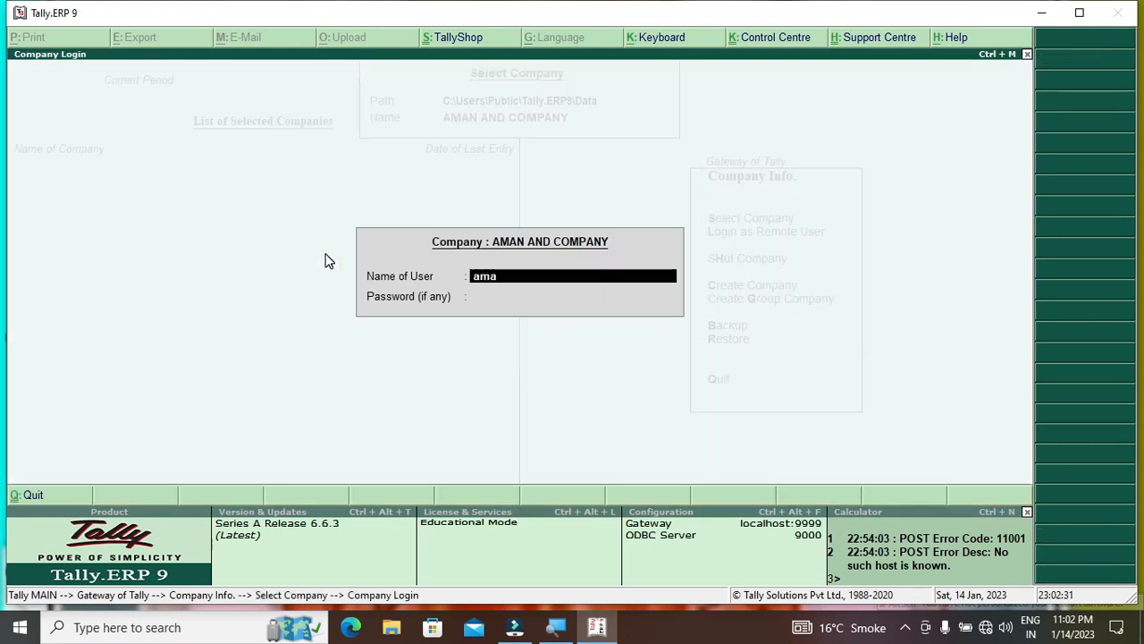
{"action": "key", "text": "Return"}
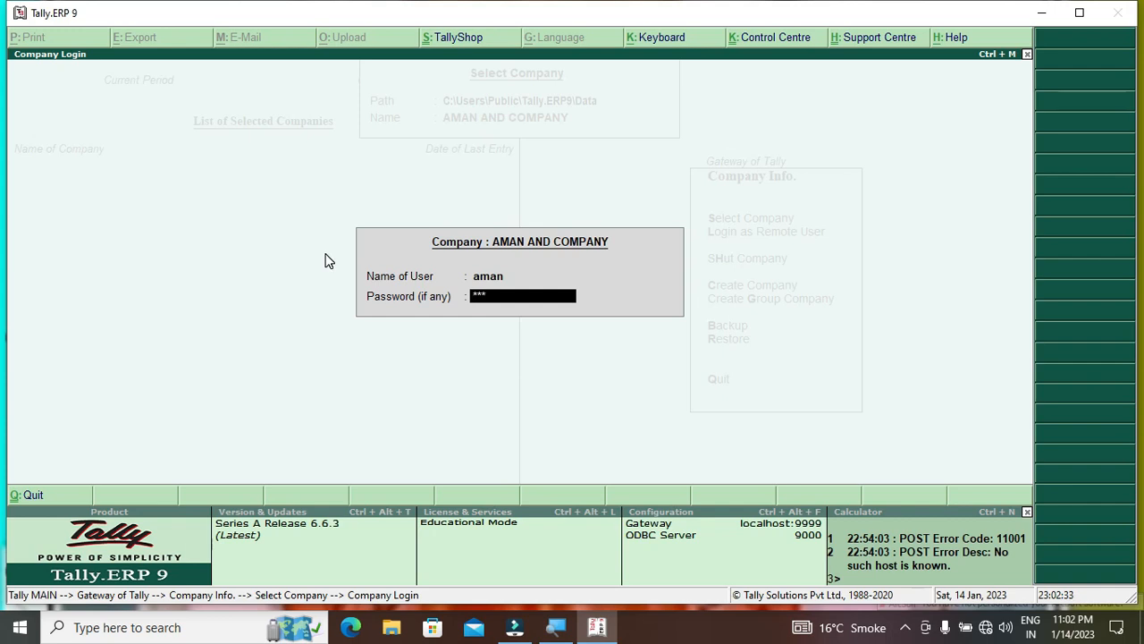
{"action": "key", "text": "Return"}
Open the List of Security Levels under Security Control
{"action": "key", "text": "Down"}
{"action": "key", "text": "Down"}
{"action": "key", "text": "Down"}
{"action": "key", "text": "Down"}
{"action": "key", "text": "Down"}
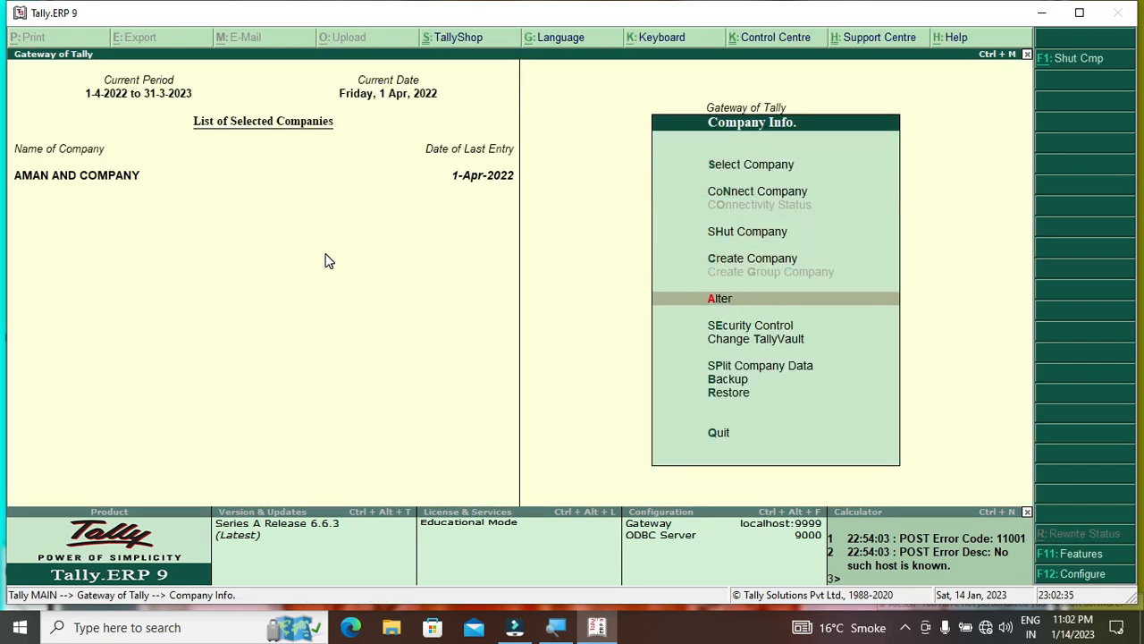
{"action": "key", "text": "Return"}
{"action": "key", "text": "Down"}
{"action": "key", "text": "Down"}
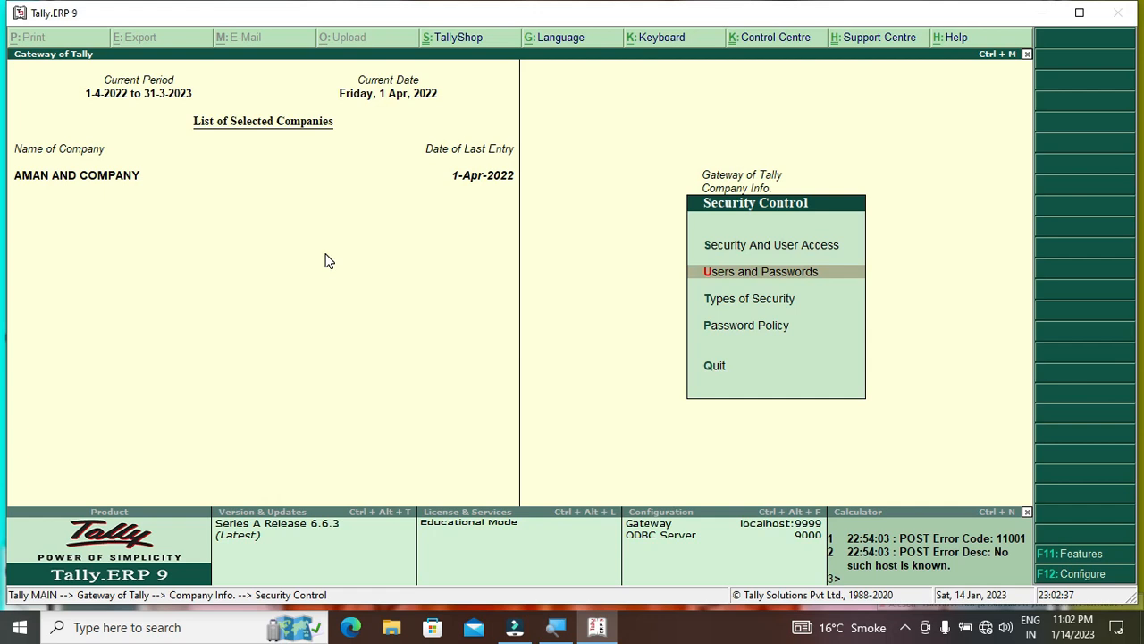
{"action": "key", "text": "Return"}
{"action": "key", "text": "Return"}
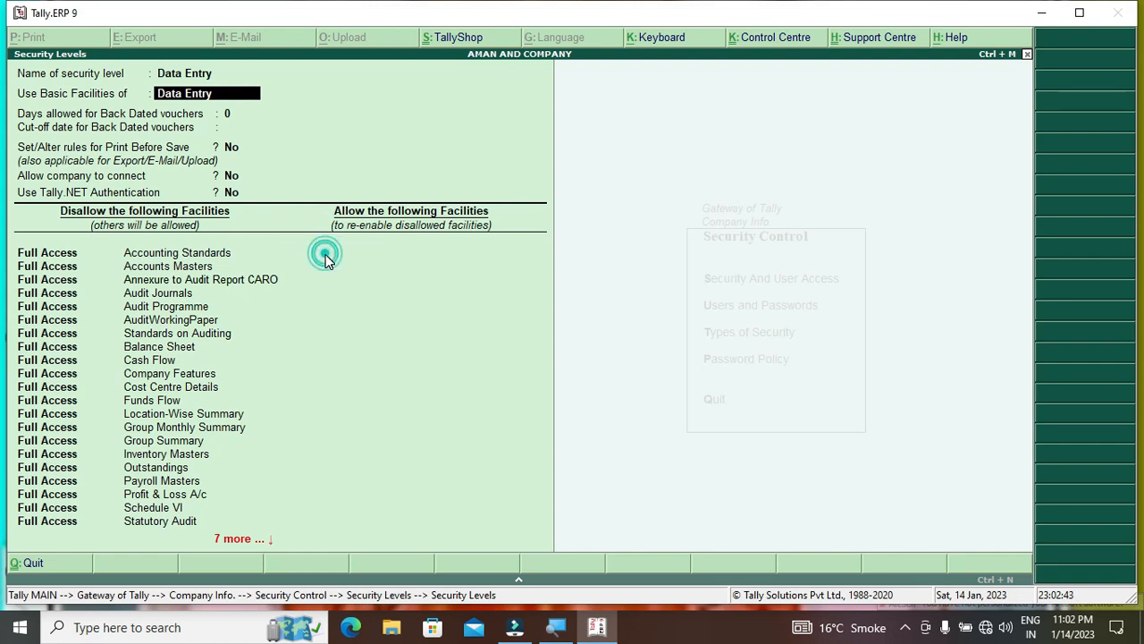
Add Data Entry rules for Full Access to Accounts Masters and Display for Balance Sheet, then save
{"action": "key", "text": "Return"}
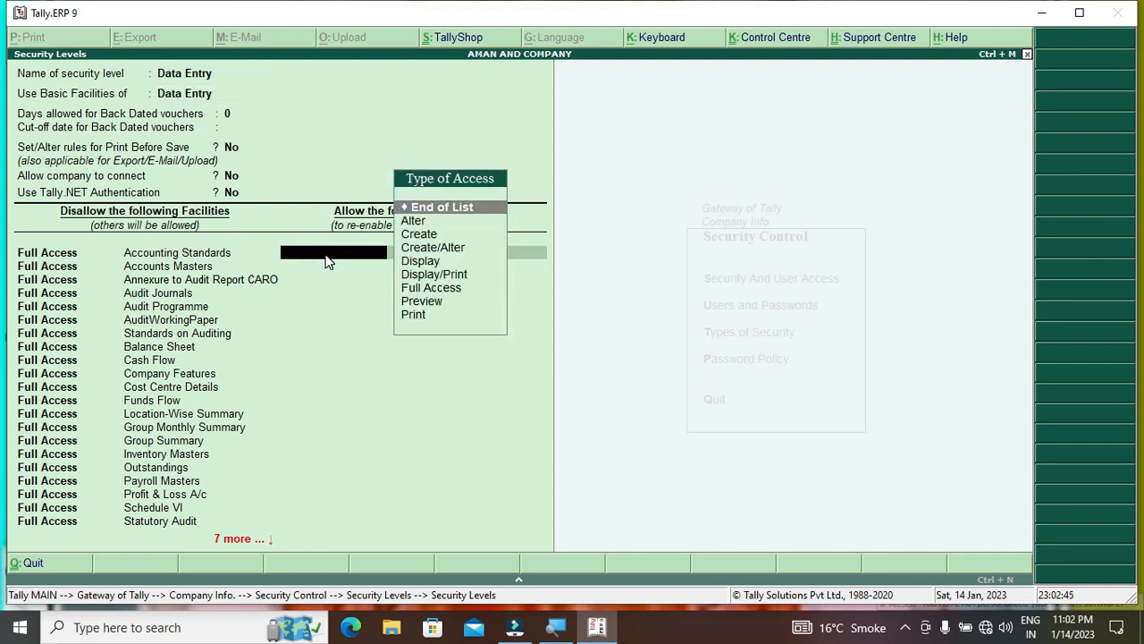
{"action": "key", "text": "Down"}
{"action": "key", "text": "Down"}
{"action": "key", "text": "Down"}
{"action": "key", "text": "Down"}
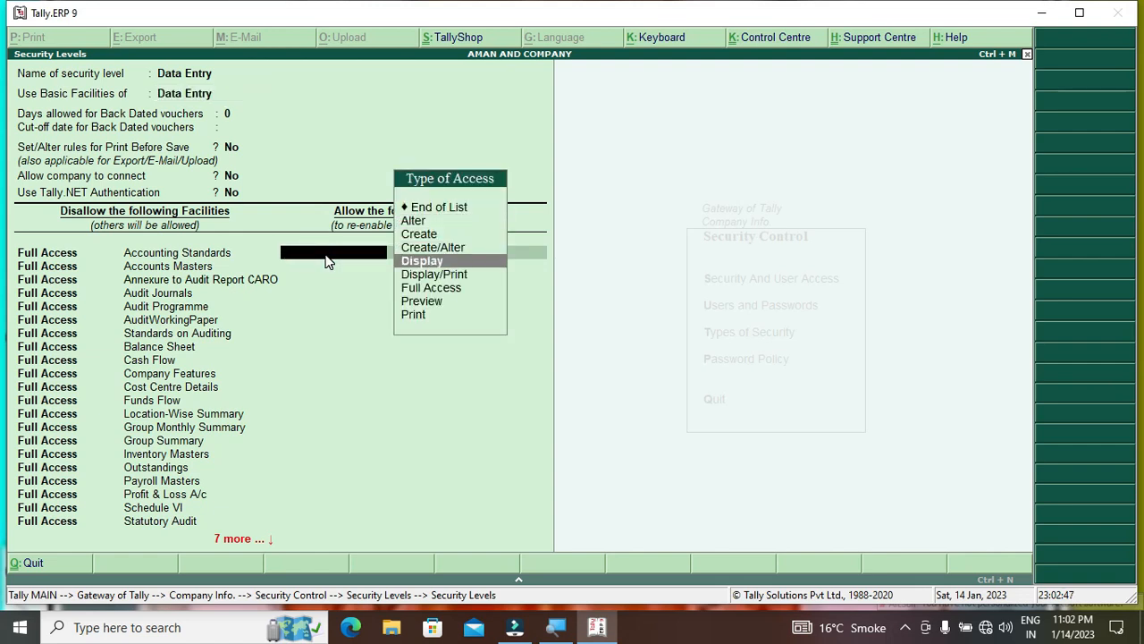
{"action": "key", "text": "Down"}
{"action": "key", "text": "Down"}
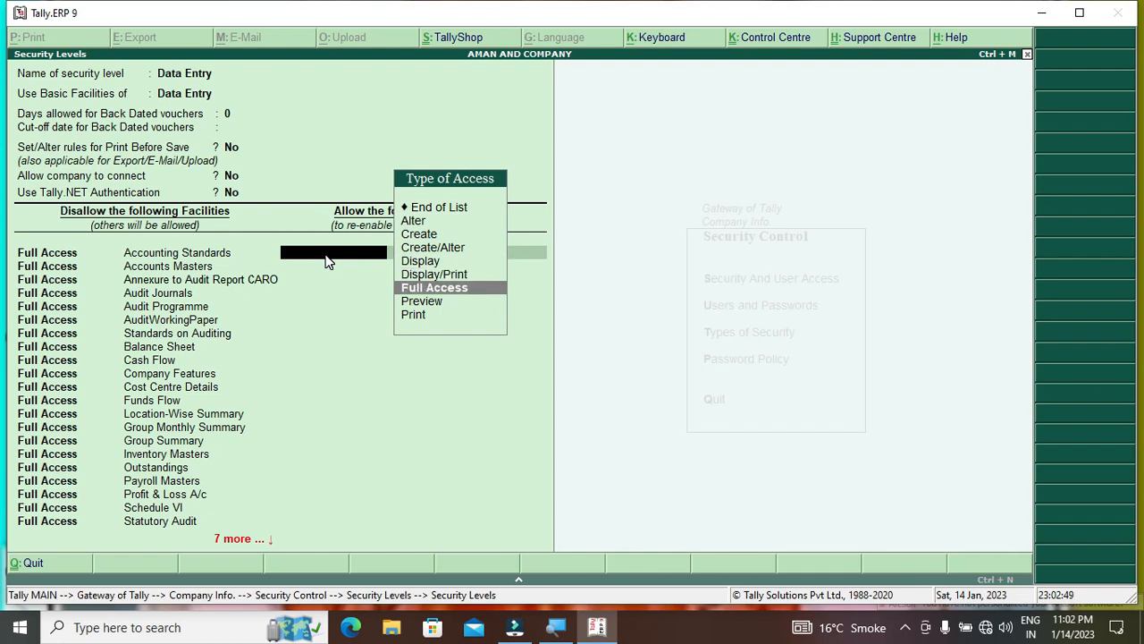
{"action": "key", "text": "Return"}
{"action": "key", "text": "Down"}
{"action": "key", "text": "Down"}
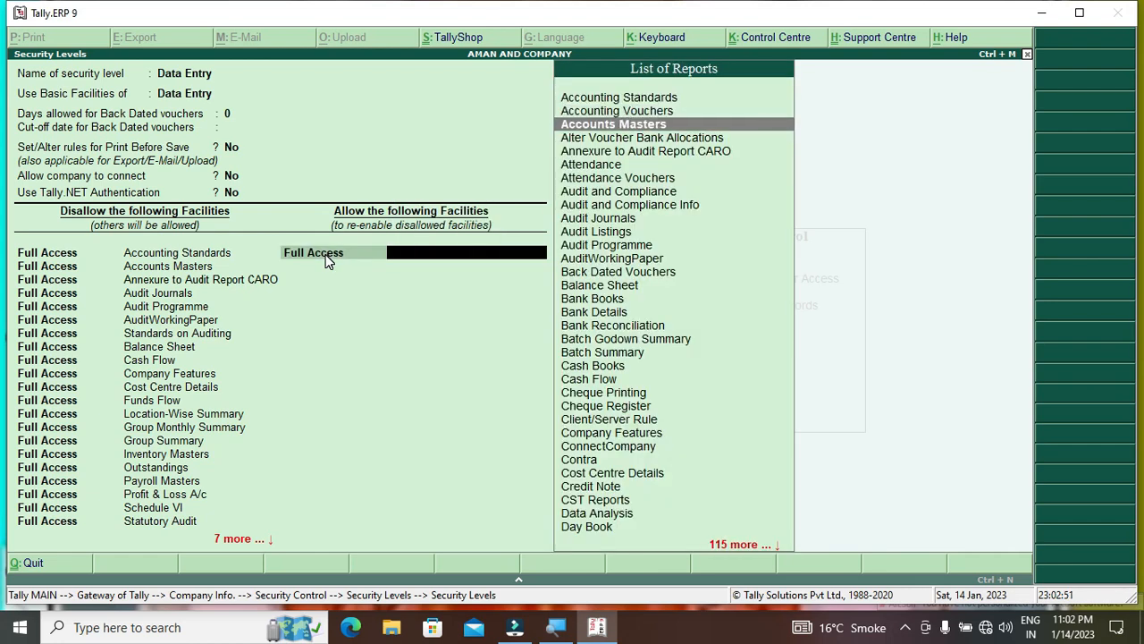
{"action": "key", "text": "Return"}
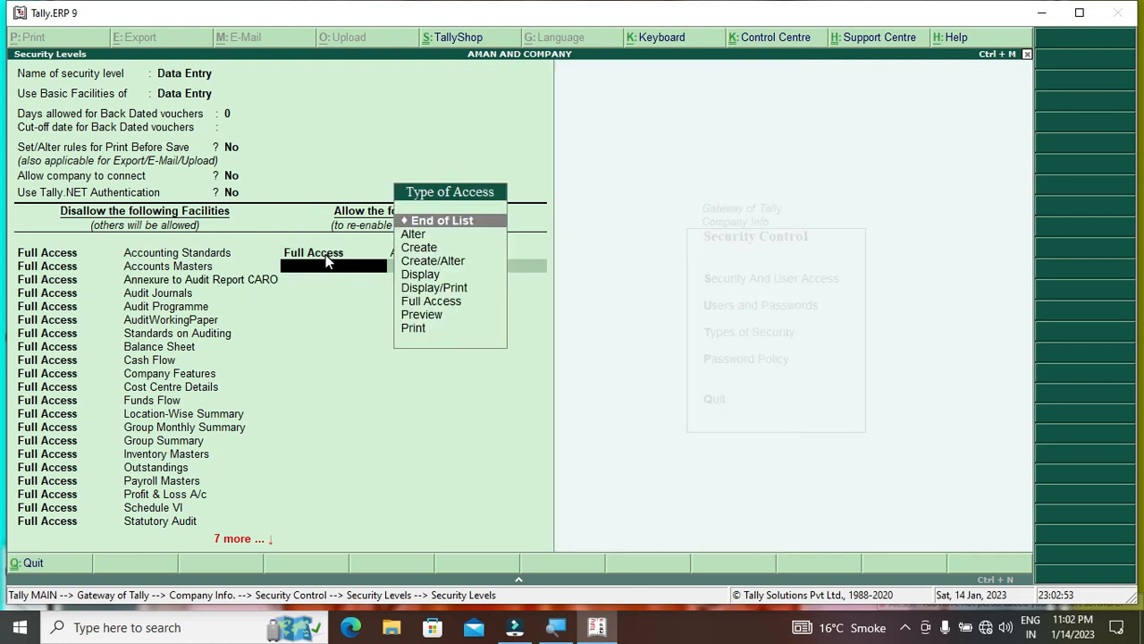
{"action": "key", "text": "Down"}
{"action": "key", "text": "Down"}
{"action": "key", "text": "Down"}
{"action": "key", "text": "Down"}
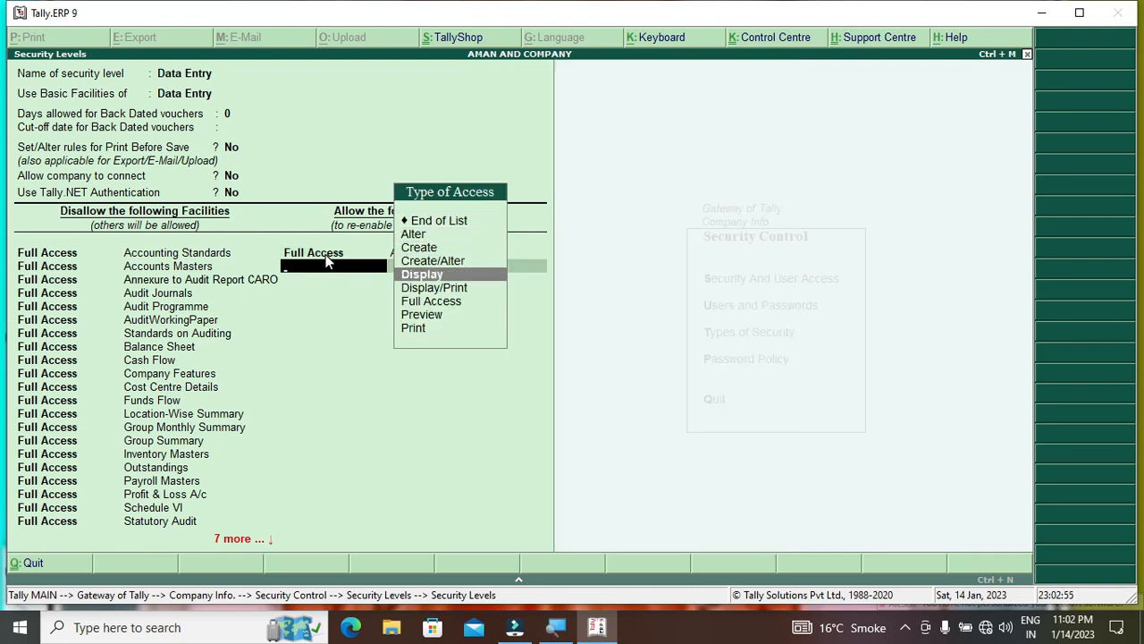
{"action": "key", "text": "Return"}
{"action": "key", "text": "Down"}
{"action": "key", "text": "Down"}
{"action": "key", "text": "Down"}
{"action": "key", "text": "Down"}
{"action": "key", "text": "Down"}
{"action": "key", "text": "Down"}
{"action": "key", "text": "Down"}
{"action": "key", "text": "Down"}
{"action": "key", "text": "Down"}
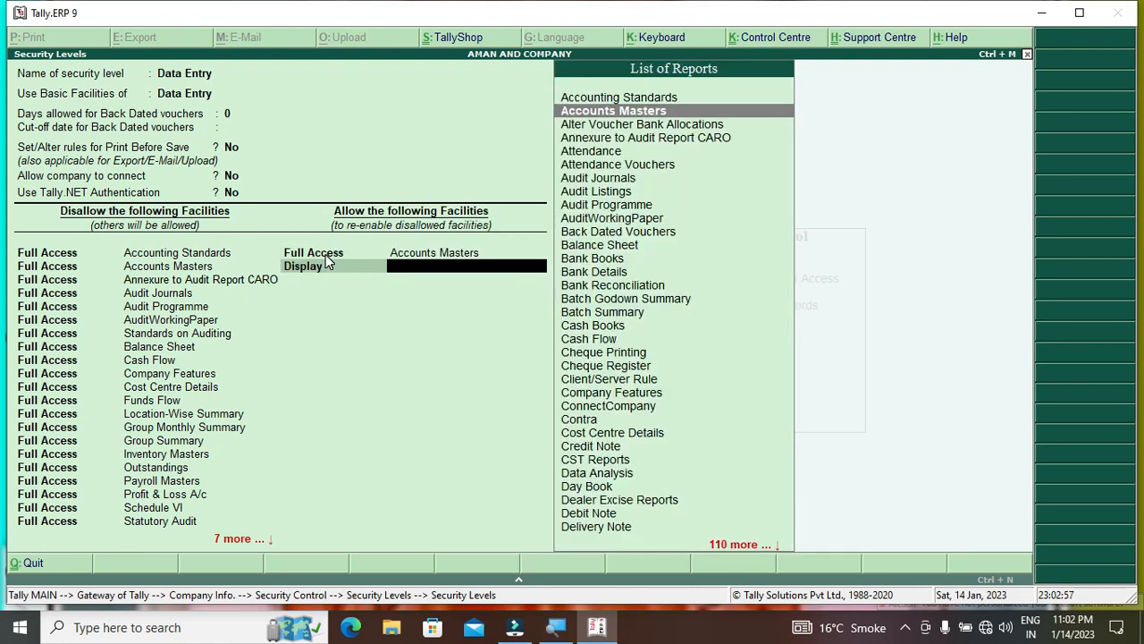
{"action": "key", "text": "Down"}
{"action": "key", "text": "Down"}
{"action": "key", "text": "Return"}
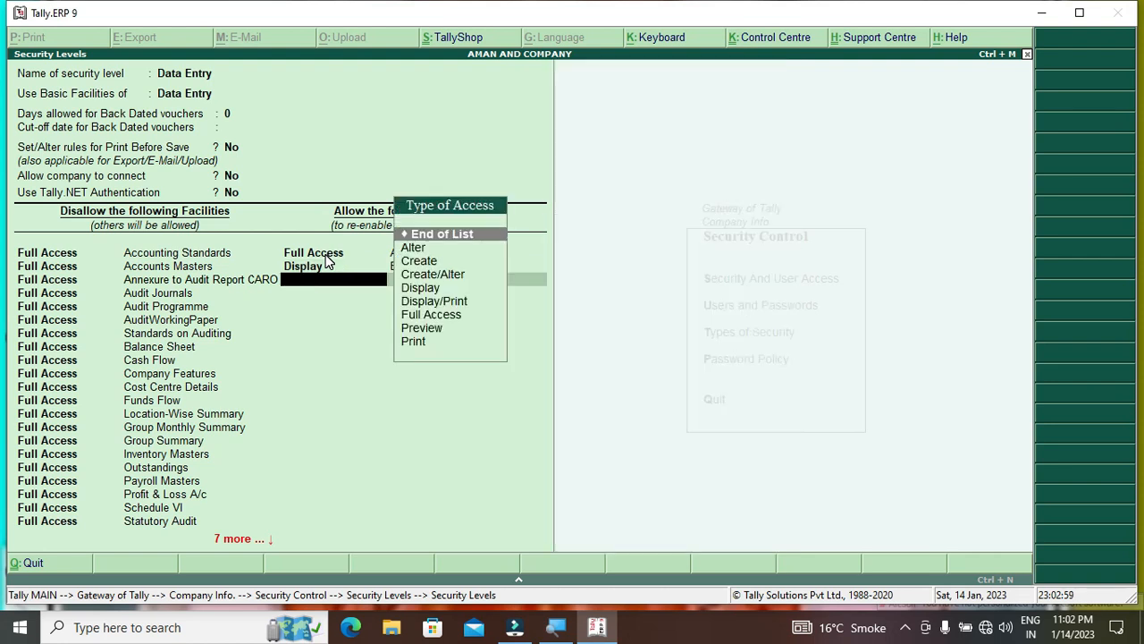
{"action": "key", "text": "ctrl+a"}
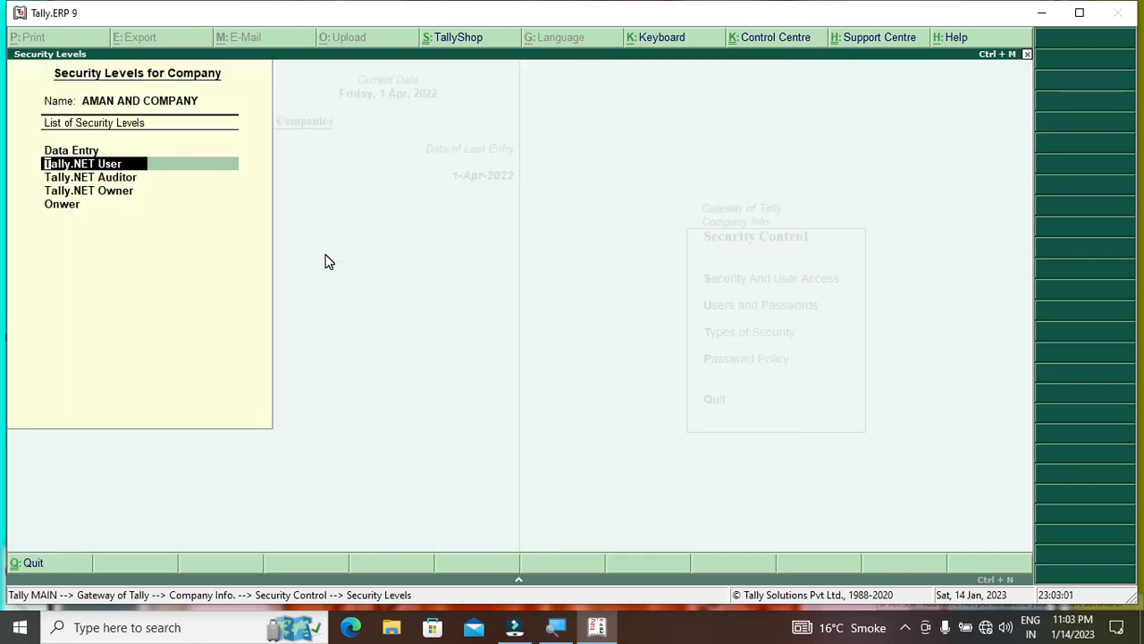
Back out of Security Control and shut AMAN AND COMPANY
{"action": "key", "text": "Escape"}
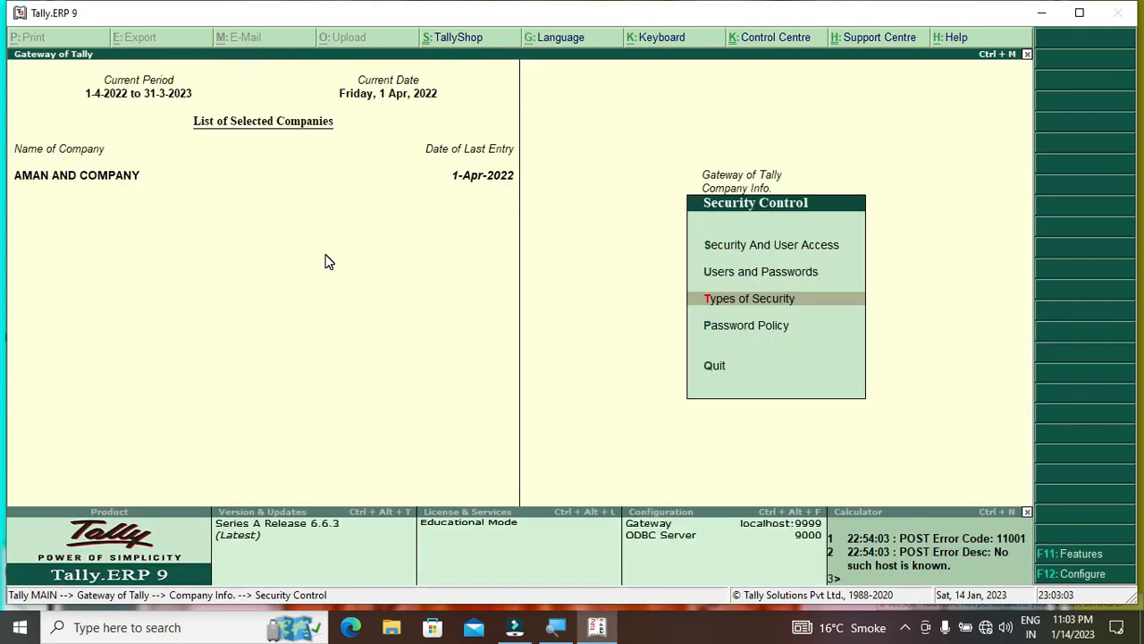
{"action": "key", "text": "Escape"}
{"action": "key", "text": "Up"}
{"action": "key", "text": "Up"}
{"action": "key", "text": "Up"}
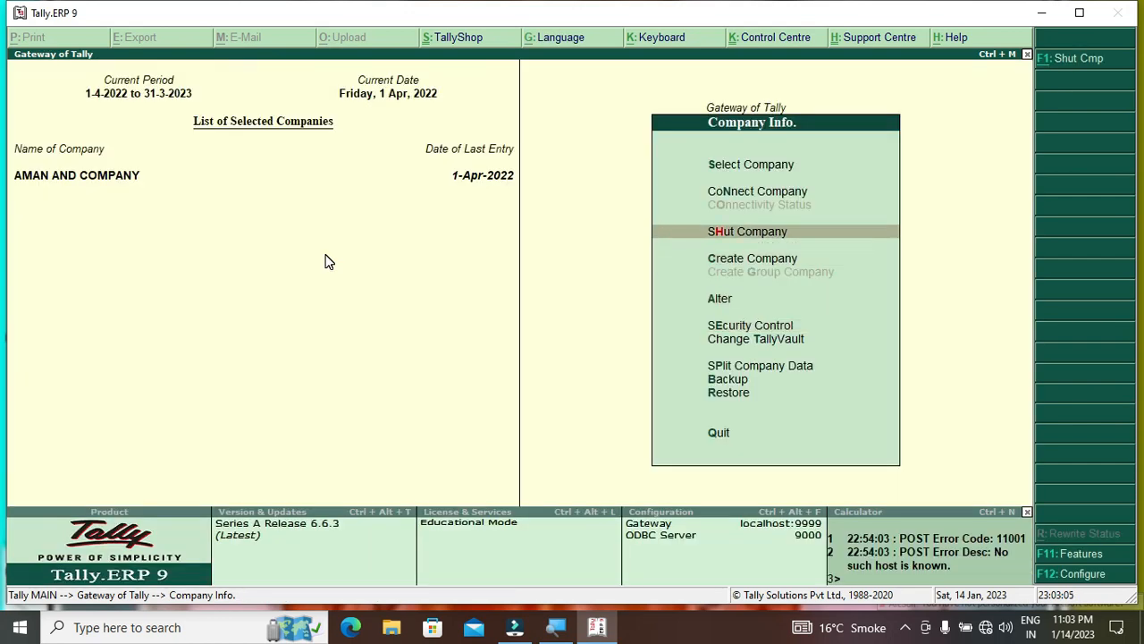
{"action": "key", "text": "Return"}
{"action": "key", "text": "Return"}
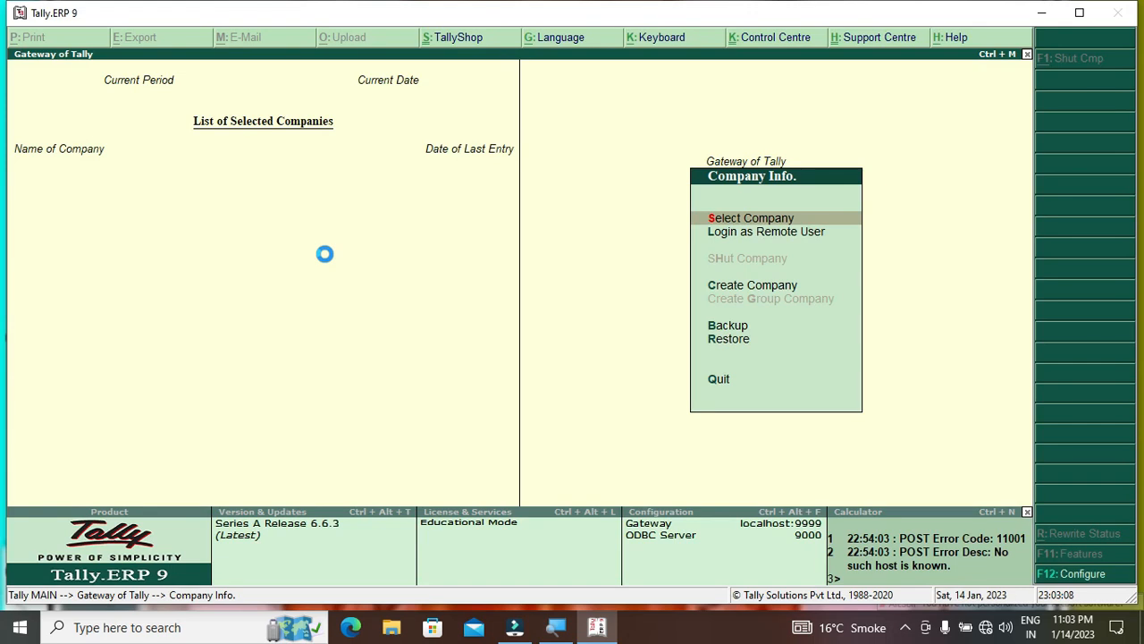
Reload AMAN AND COMPANY and log in with the other user's name and password
{"action": "key", "text": "Return"}
{"action": "key", "text": "Down"}
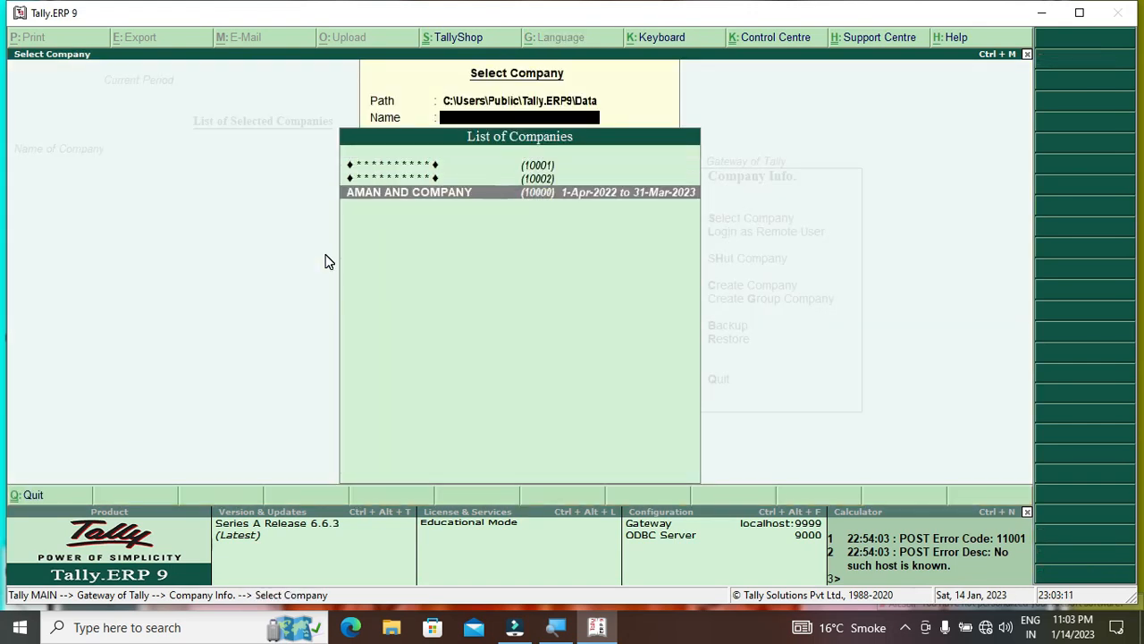
{"action": "key", "text": "Return"}
{"action": "type", "text": "shree"}
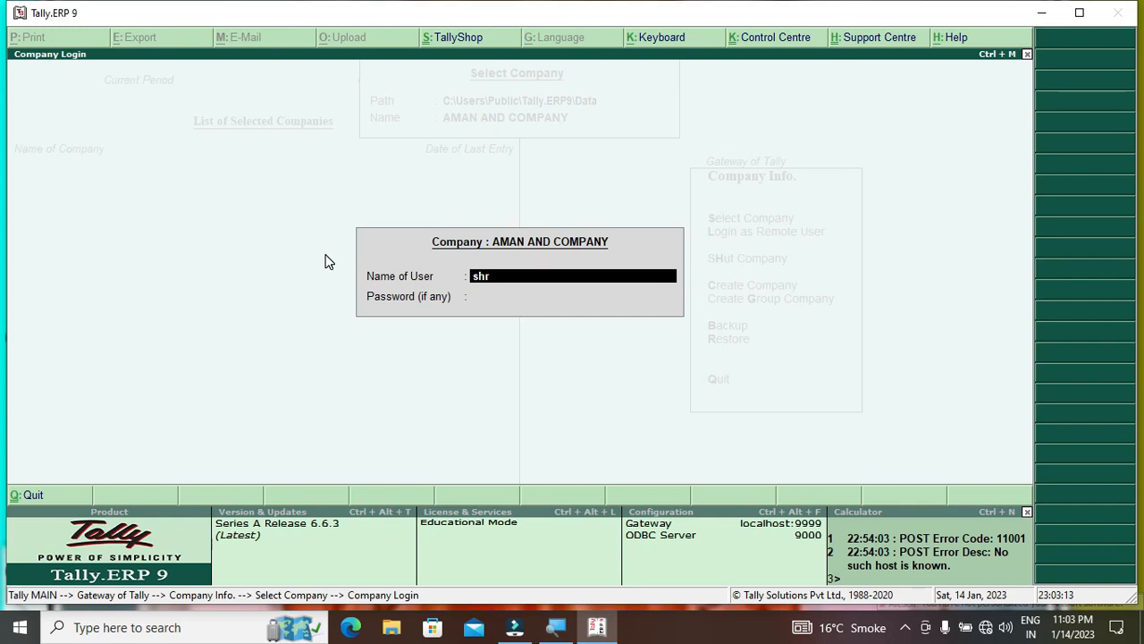
{"action": "key", "text": "Return"}
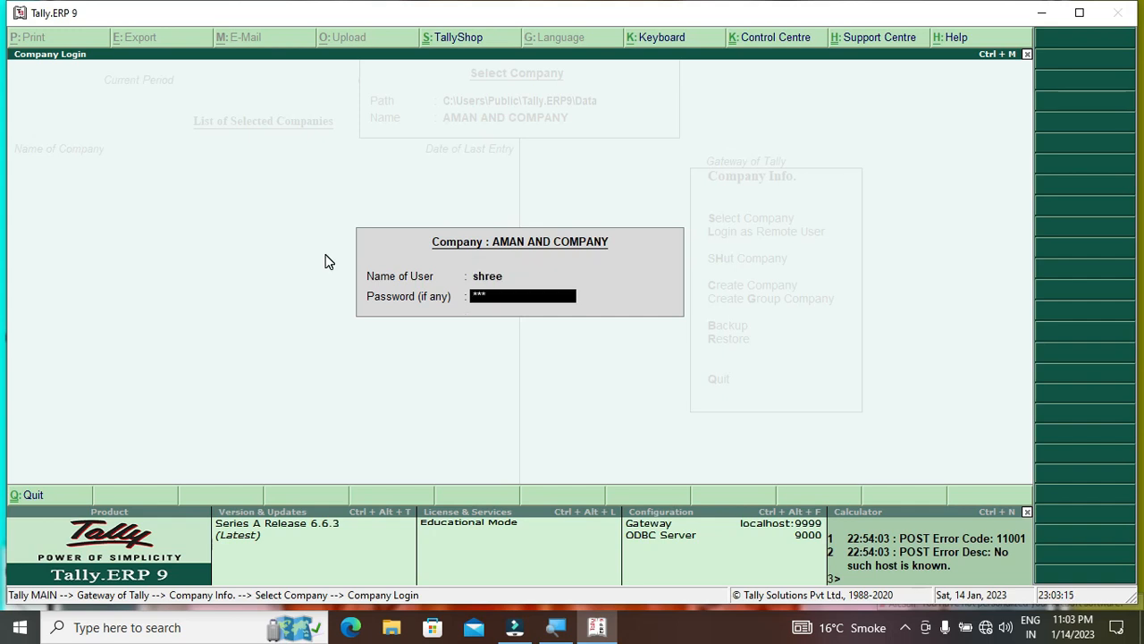
{"action": "key", "text": "Return"}
{"action": "key", "text": "Down"}
{"action": "key", "text": "Down"}
{"action": "key", "text": "Down"}
{"action": "key", "text": "Down"}
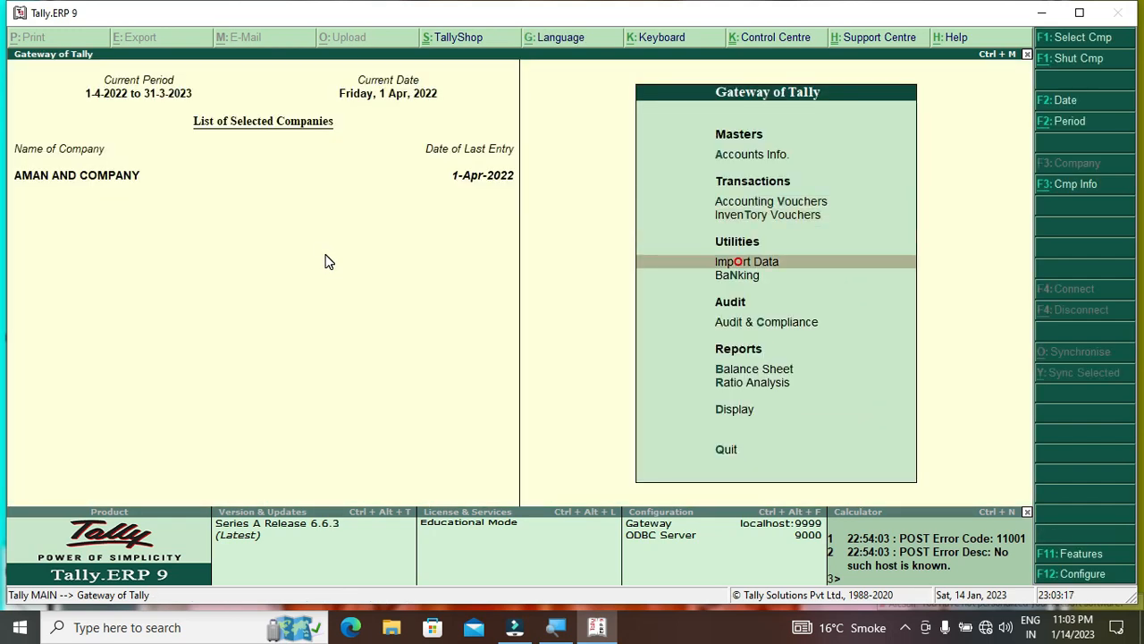
{"action": "key", "text": "Down"}
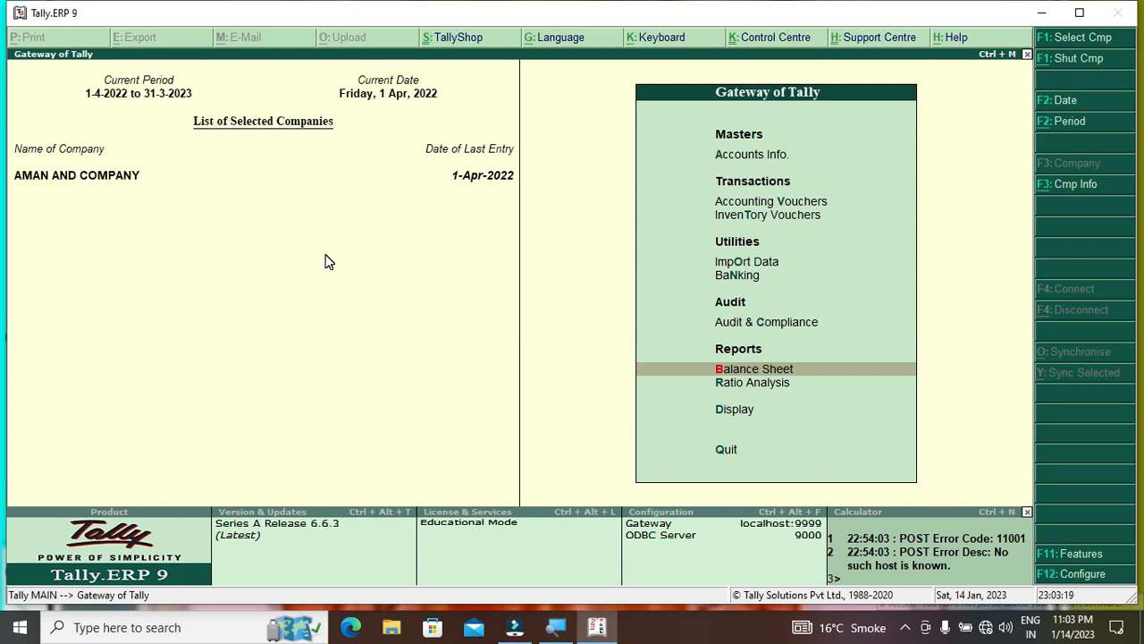
{"action": "key", "text": "Up"}
{"action": "key", "text": "Up"}
{"action": "key", "text": "Up"}
{"action": "key", "text": "Up"}
{"action": "key", "text": "Up"}
{"action": "key", "text": "Up"}
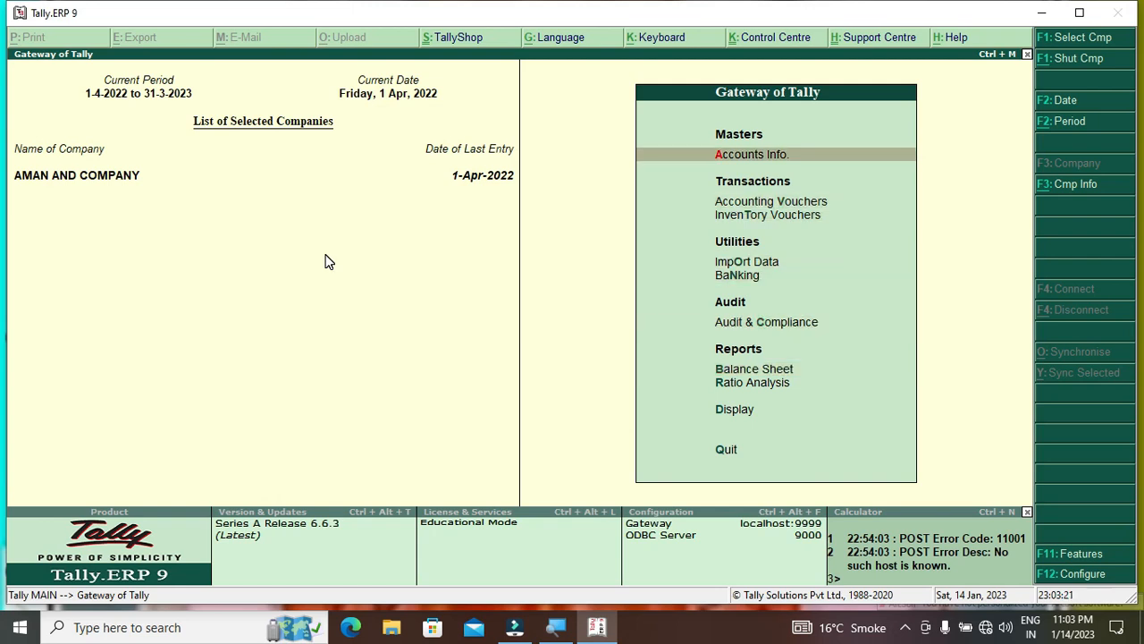
{"action": "key", "text": "Return"}
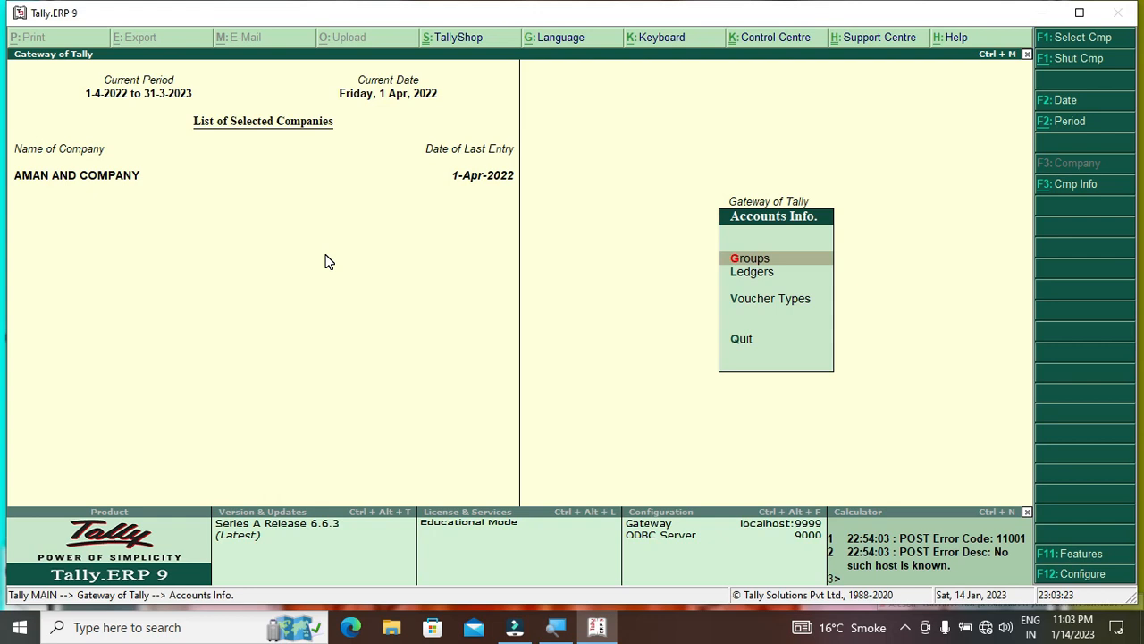
{"action": "key", "text": "Down"}
{"action": "key", "text": "Return"}
{"action": "key", "text": "Return"}
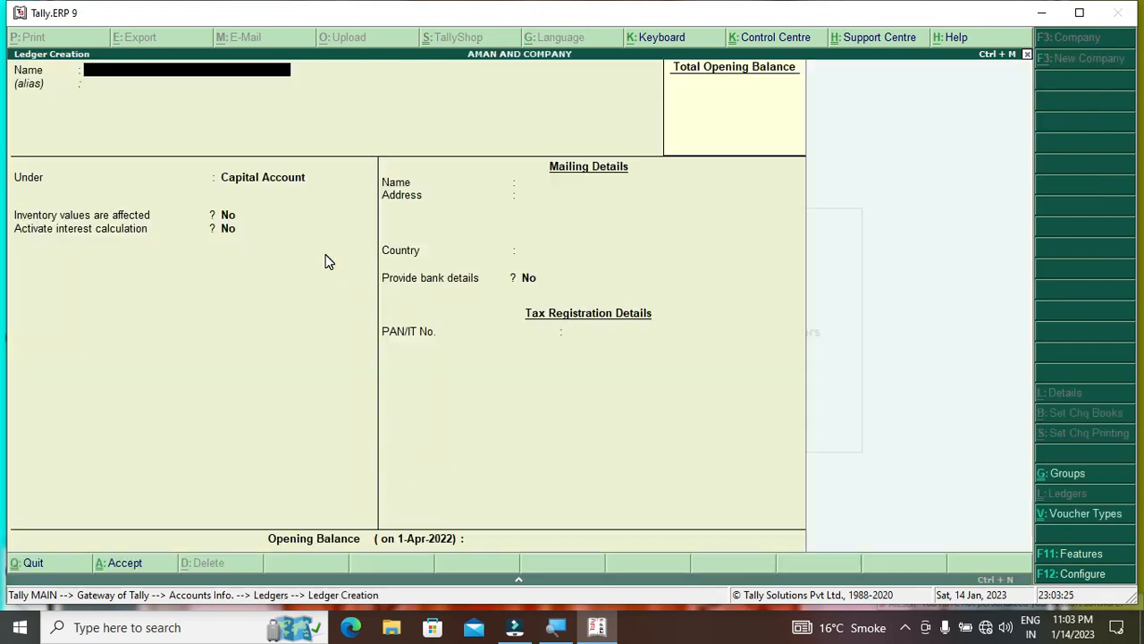
{"action": "key", "text": "Escape"}
{"action": "key", "text": "y"}
{"action": "key", "text": "Down"}
{"action": "key", "text": "Return"}
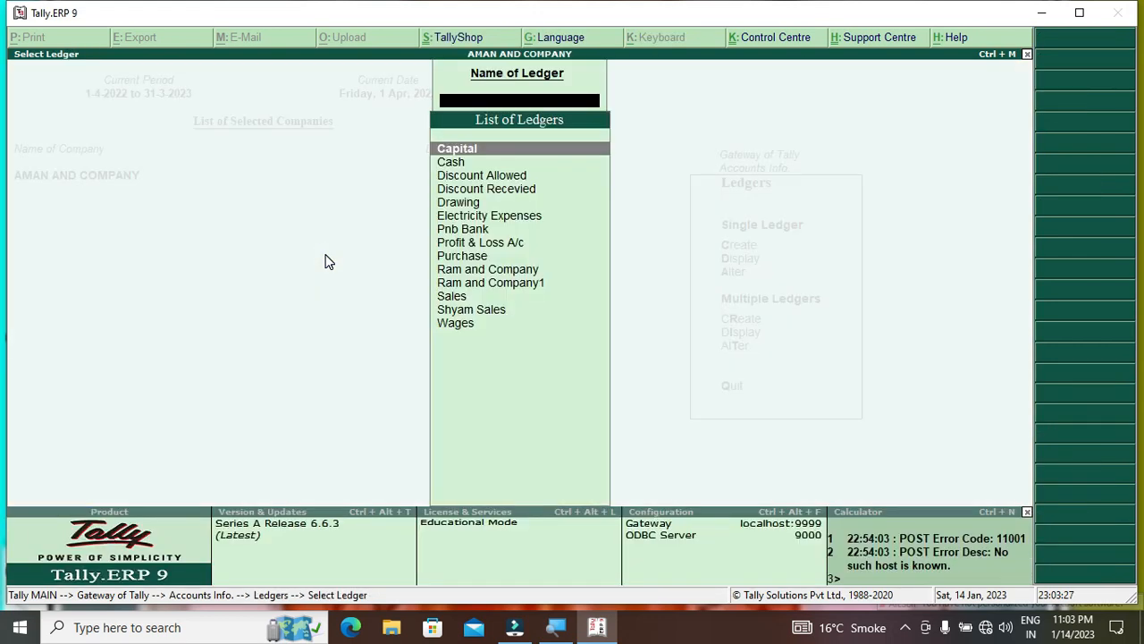
{"action": "key", "text": "Escape"}
{"action": "key", "text": "Down"}
{"action": "key", "text": "Return"}
{"action": "key", "text": "Escape"}
{"action": "key", "text": "Escape"}
{"action": "key", "text": "Escape"}
{"action": "key", "text": "Down"}
{"action": "key", "text": "Down"}
{"action": "key", "text": "Down"}
{"action": "key", "text": "Down"}
{"action": "key", "text": "Down"}
{"action": "key", "text": "Down"}
{"action": "key", "text": "Down"}
{"action": "key", "text": "Up"}
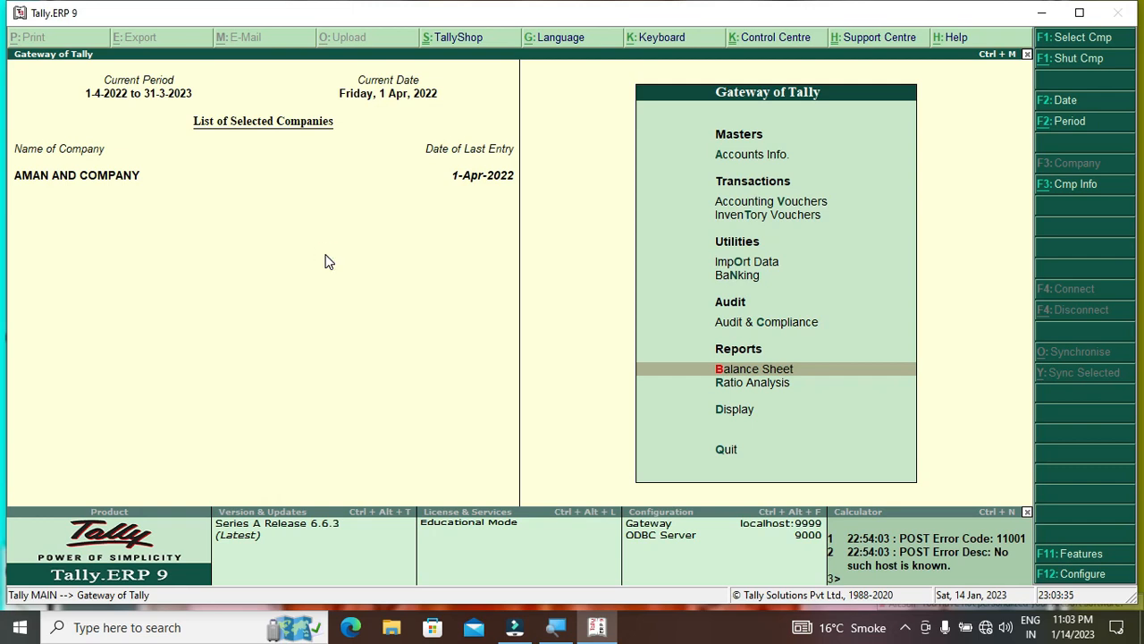
{"action": "key", "text": "Return"}
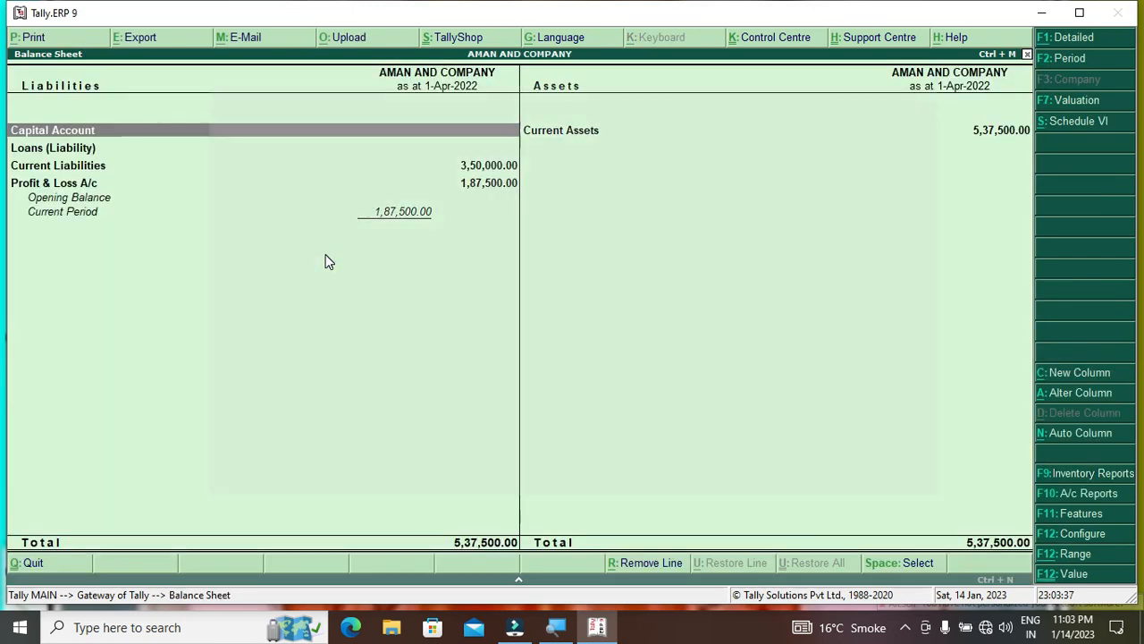
{"action": "key", "text": "Down"}
{"action": "key", "text": "Down"}
{"action": "key", "text": "Return"}
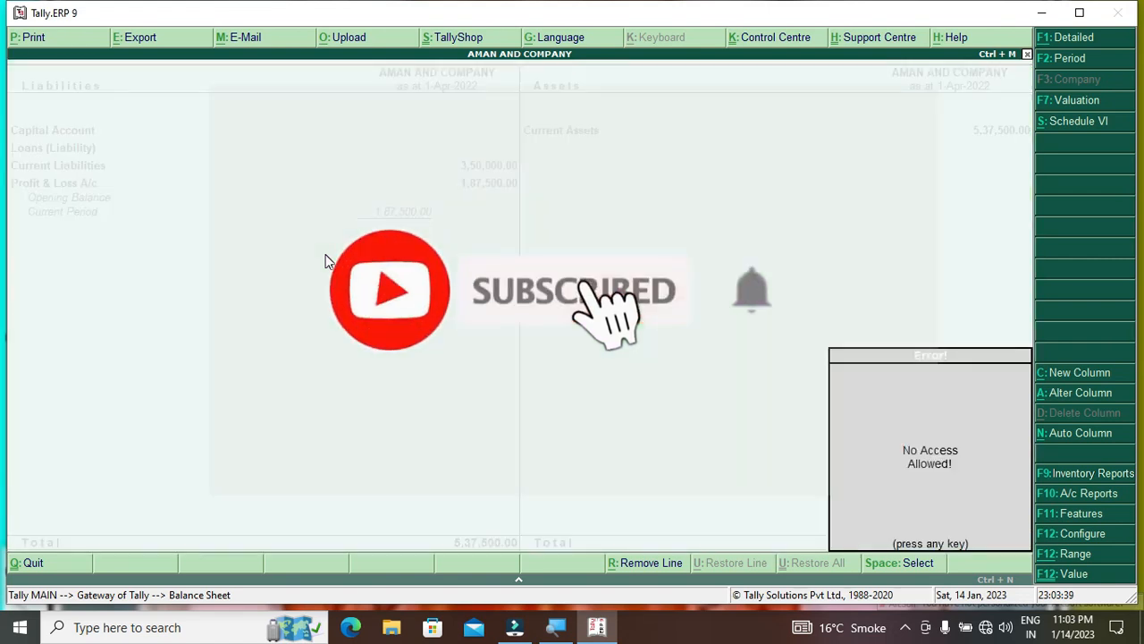
{"action": "key", "text": "Return"}
{"action": "key", "text": "Return"}
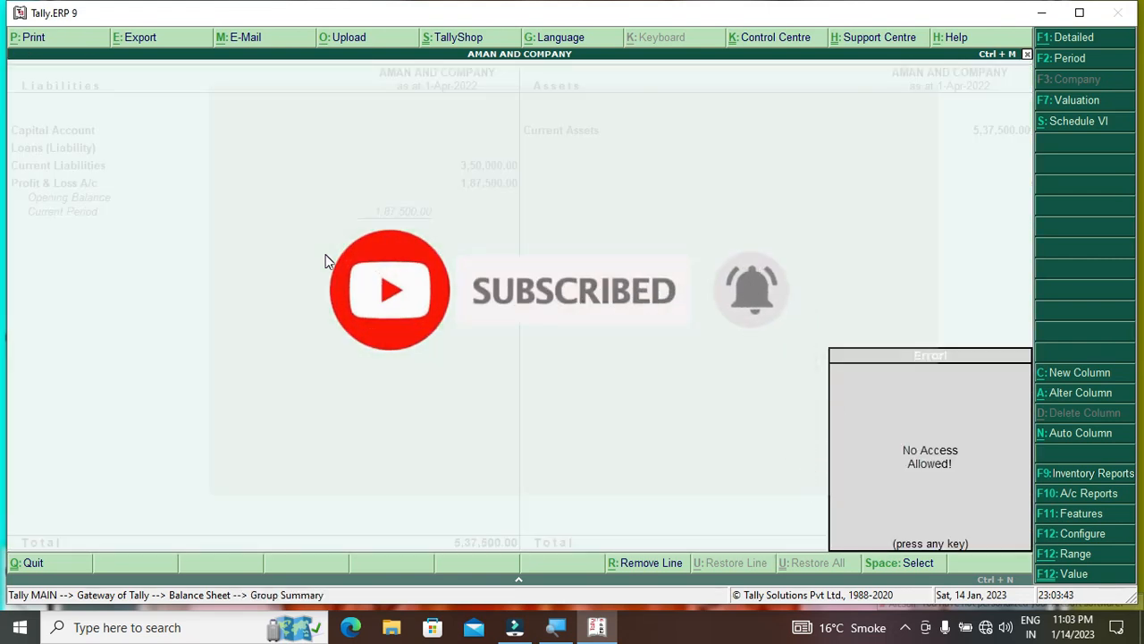
{"action": "key", "text": "Escape"}
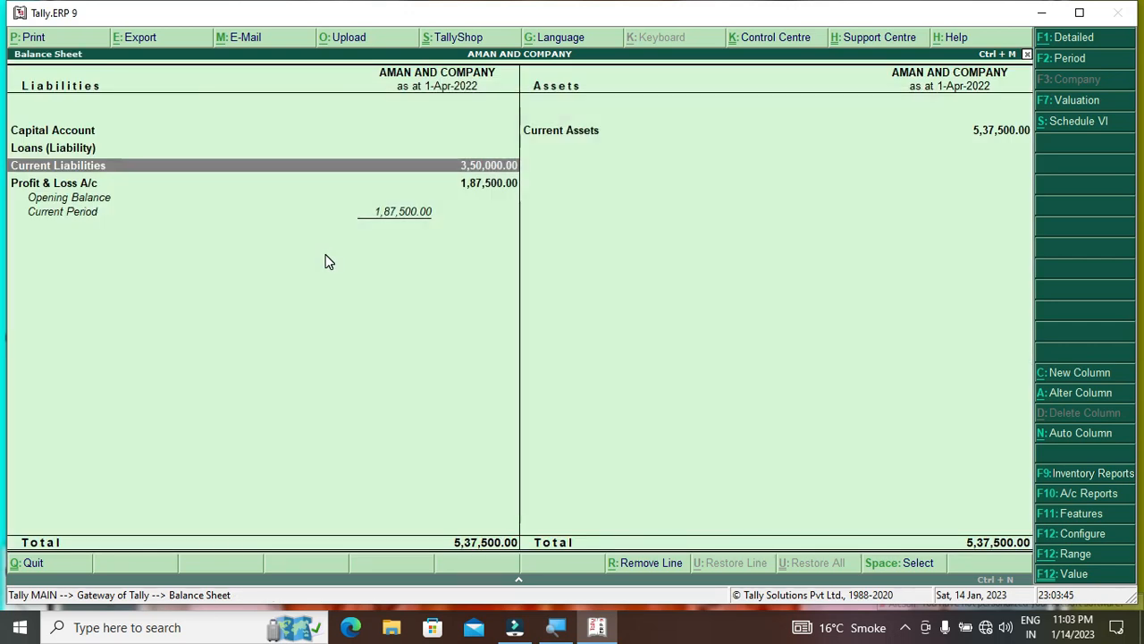
{"action": "key", "text": "Down"}
{"action": "key", "text": "Up"}
{"action": "key", "text": "Escape"}
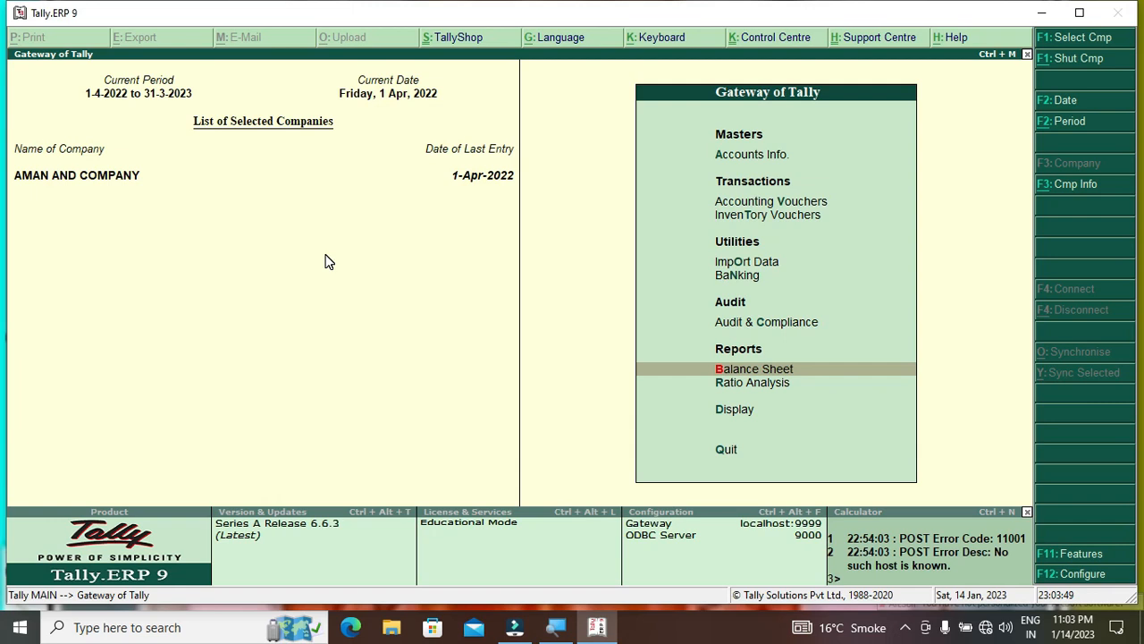
{"action": "key", "text": "Escape"}
{"action": "key", "text": "Escape"}
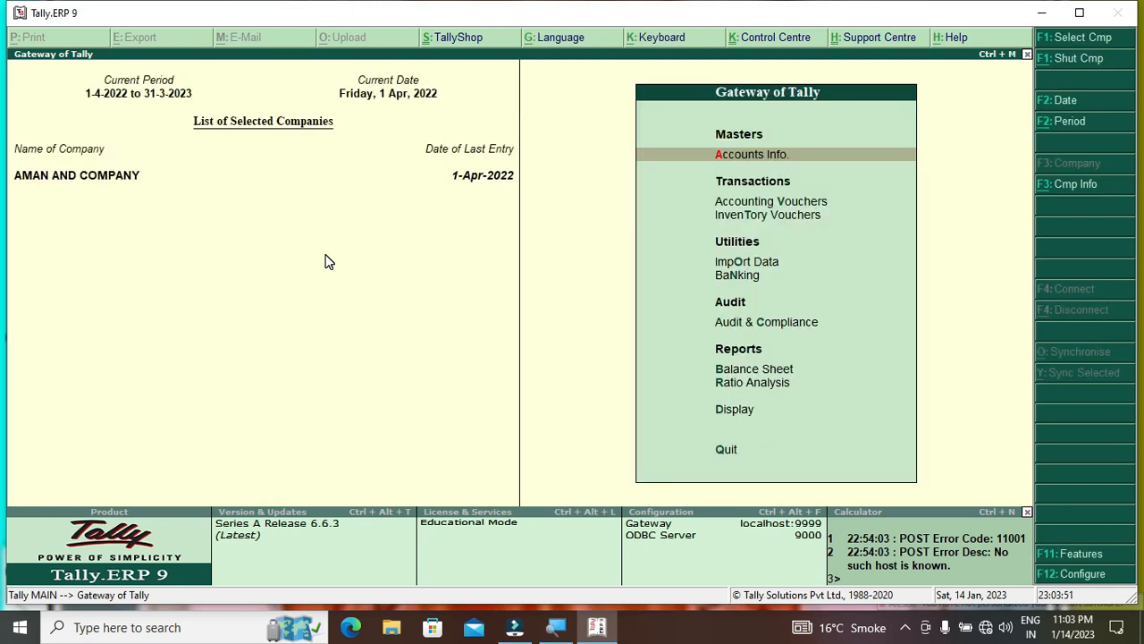
Shut AMAN AND COMPANY through Company Info
{"action": "key", "text": "alt+F3"}
{"action": "key", "text": "Down"}
{"action": "key", "text": "Return"}
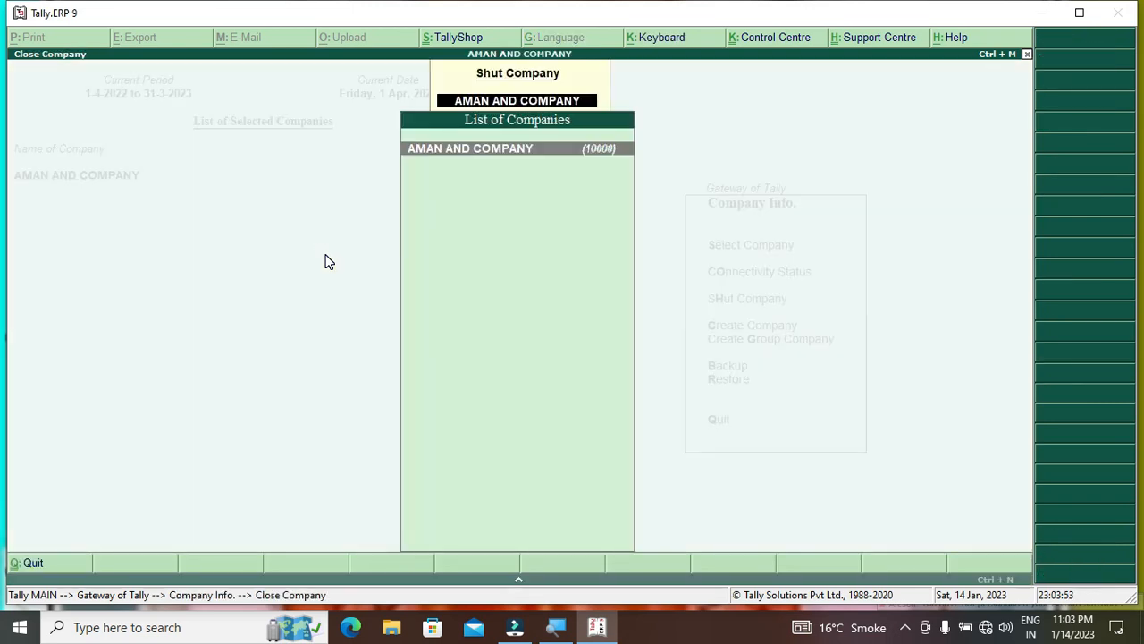
{"action": "key", "text": "Return"}
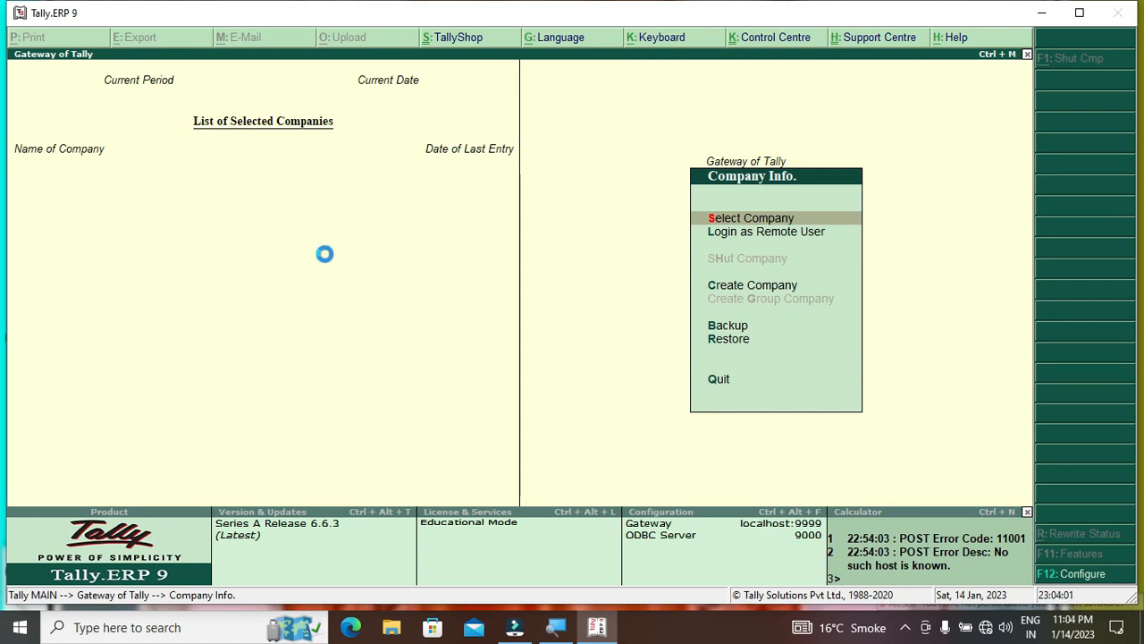
Reopen AMAN AND COMPANY with the original user name and password login
{"action": "key", "text": "Down"}
{"action": "key", "text": "Down"}
{"action": "key", "text": "Return"}
{"action": "type", "text": "aman"}
{"action": "key", "text": "Return"}
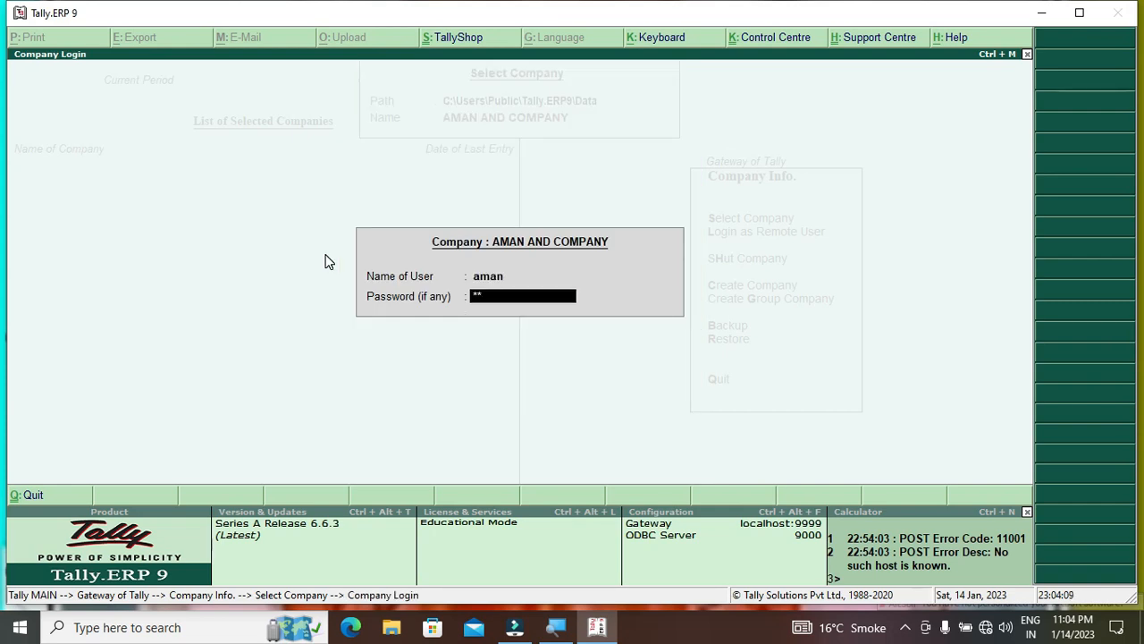
{"action": "key", "text": "Return"}
{"action": "key", "text": "Down"}
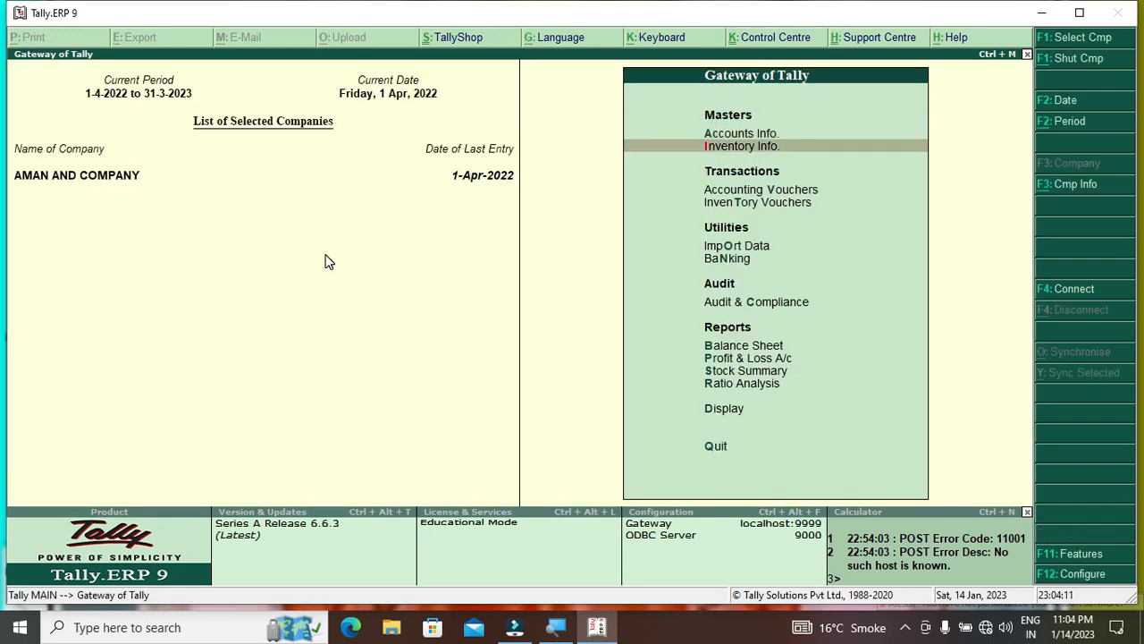
{"action": "key", "text": "Down"}
Open the List of Security Levels via Company Info and Security Control
{"action": "key", "text": "alt+F3"}
{"action": "key", "text": "Down"}
{"action": "key", "text": "Down"}
{"action": "key", "text": "Down"}
{"action": "key", "text": "Down"}
{"action": "key", "text": "Down"}
{"action": "key", "text": "Return"}
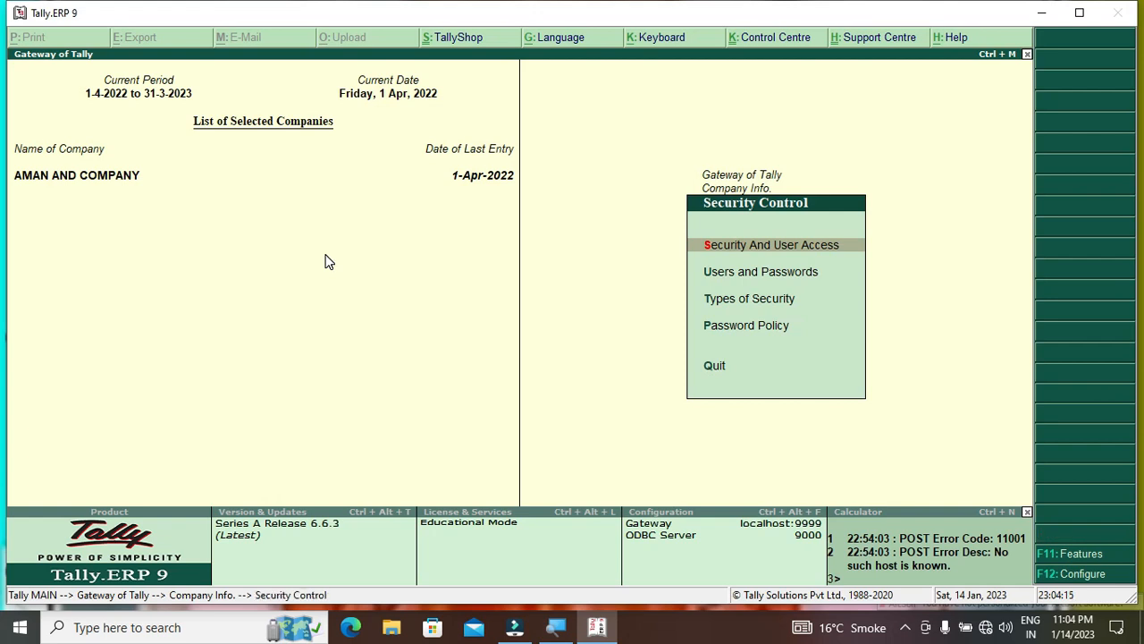
{"action": "key", "text": "Down"}
{"action": "key", "text": "Down"}
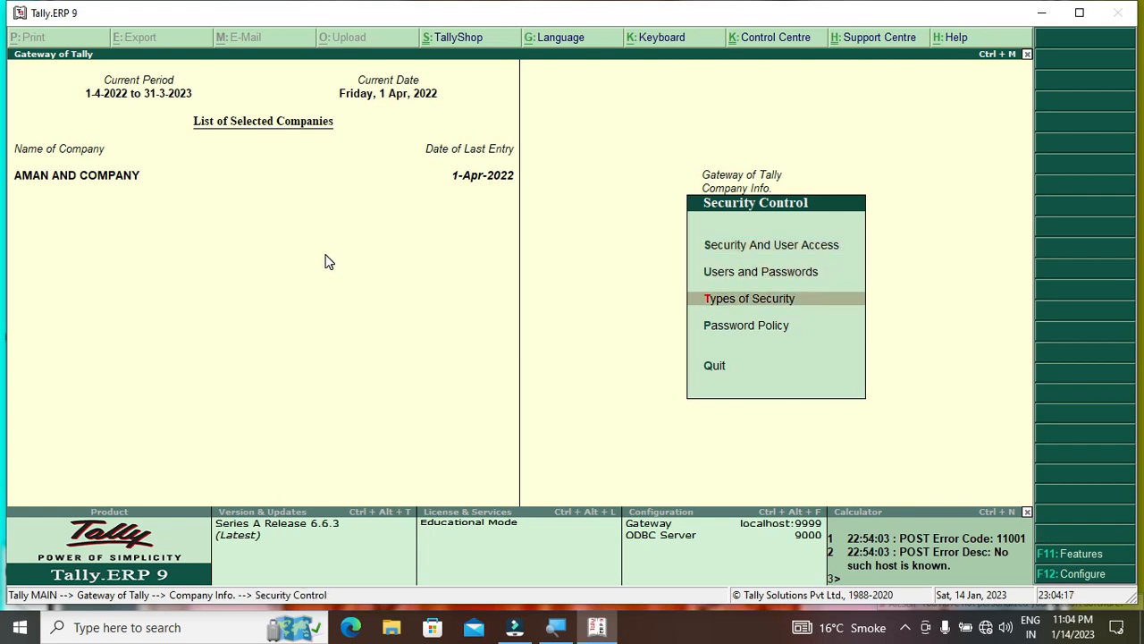
{"action": "key", "text": "Up"}
{"action": "key", "text": "Down"}
{"action": "key", "text": "Return"}
{"action": "key", "text": "Return"}
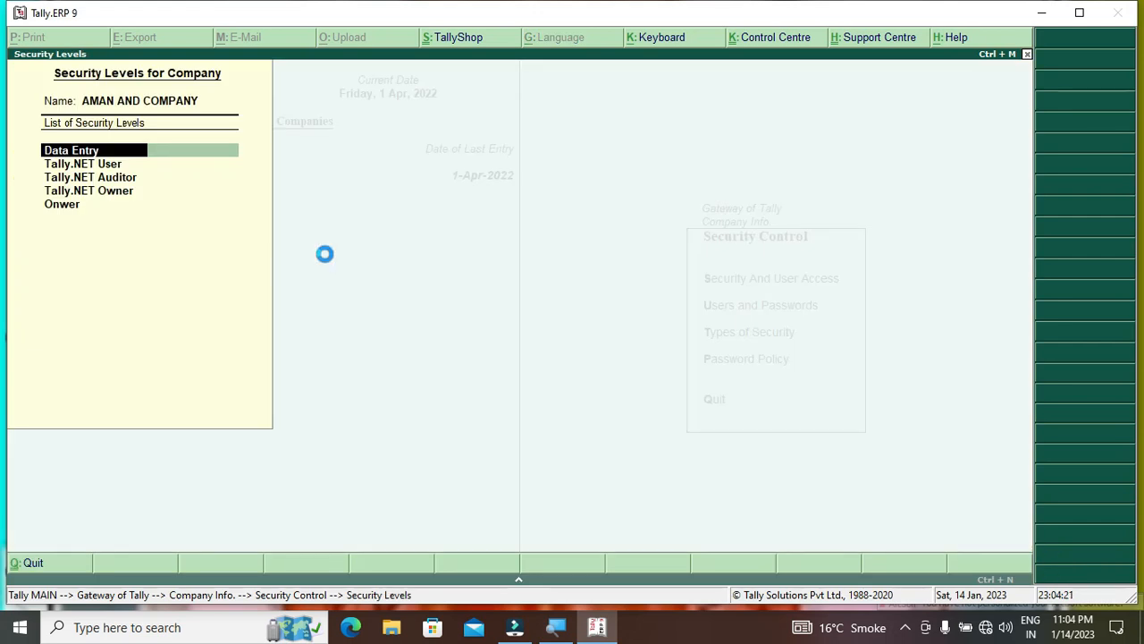
{"action": "key", "text": "Escape"}
{"action": "key", "text": "Down"}
{"action": "key", "text": "Down"}
{"action": "key", "text": "Down"}
{"action": "key", "text": "Down"}
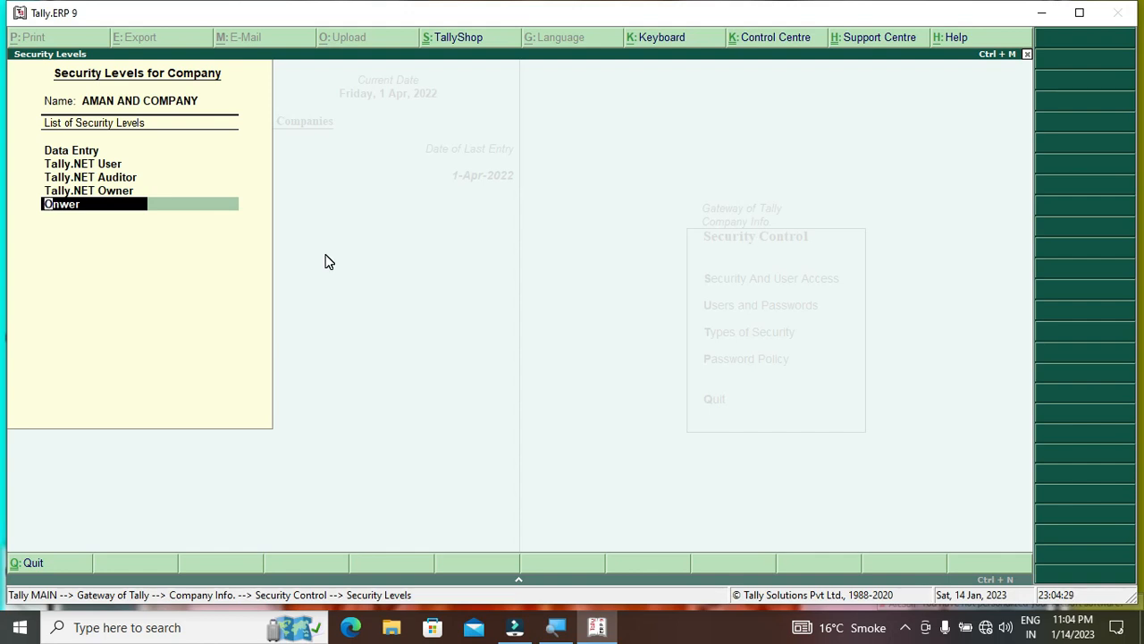
Create a new security level named Manager on the blank line
{"action": "key", "text": "Down"}
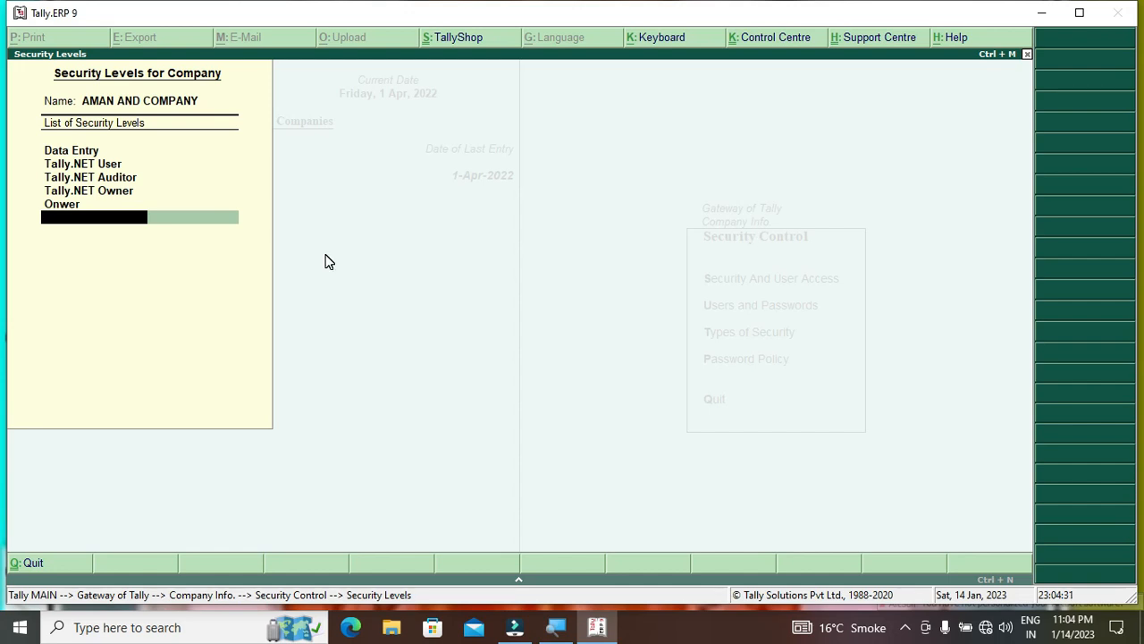
{"action": "type", "text": "Manag"}
{"action": "key", "text": "Return"}
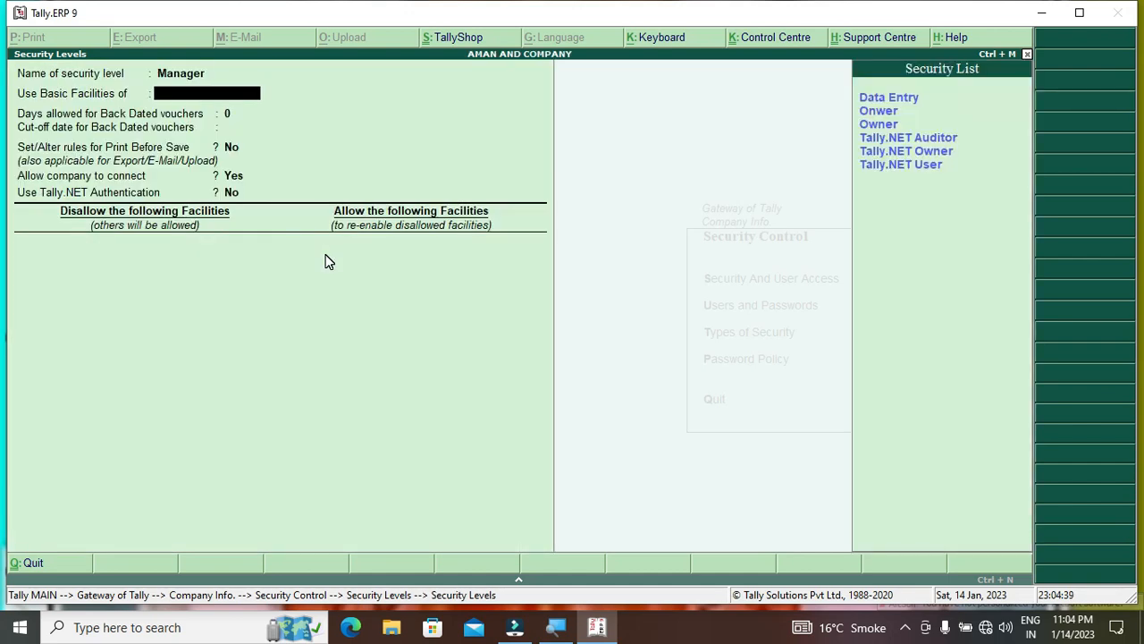
Base the Manager level's basic facilities on Data Entry, with zero days for back-dated vouchers
{"action": "key", "text": "Down"}
{"action": "key", "text": "Down"}
{"action": "key", "text": "Up"}
{"action": "key", "text": "Up"}
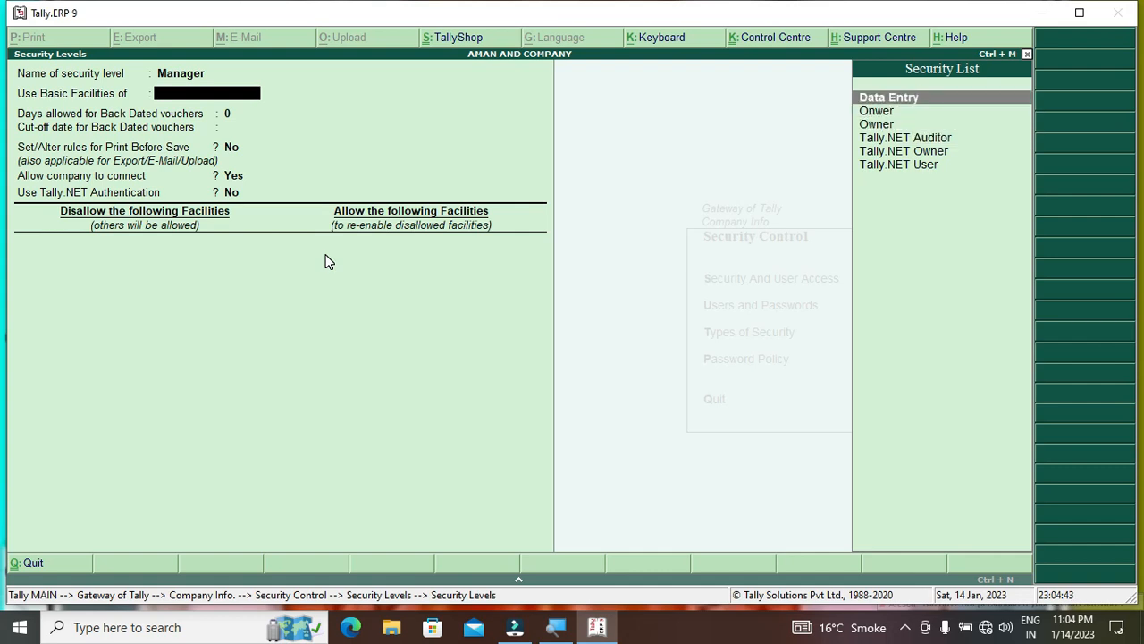
{"action": "key", "text": "Return"}
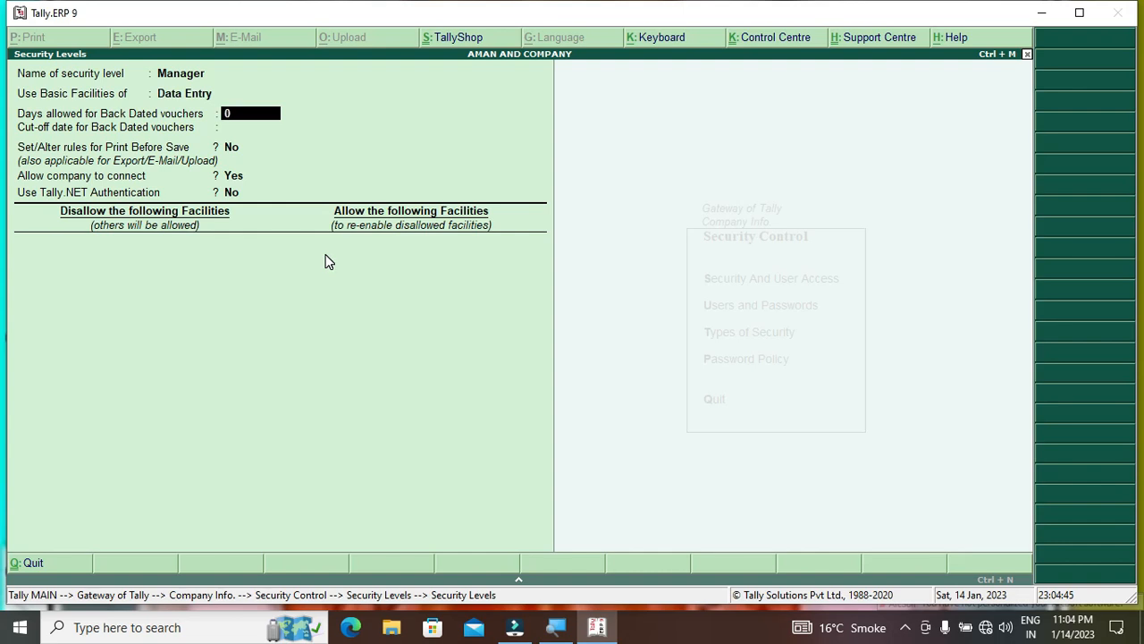
{"action": "key", "text": "Return"}
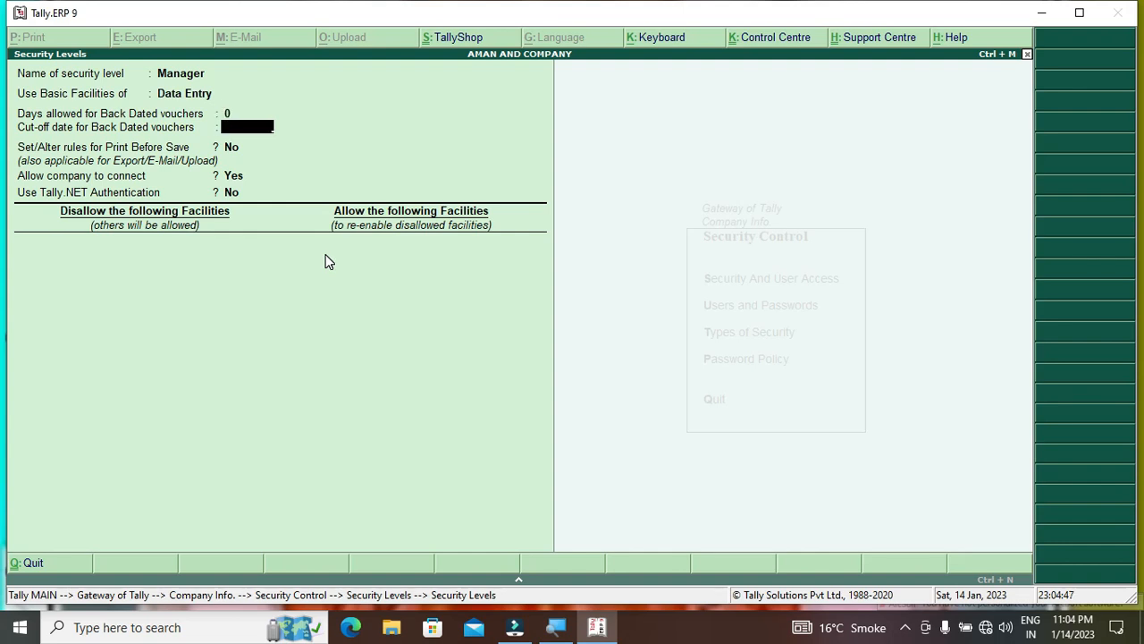
{"action": "key", "text": "BackSpace"}
{"action": "key", "text": "BackSpace"}
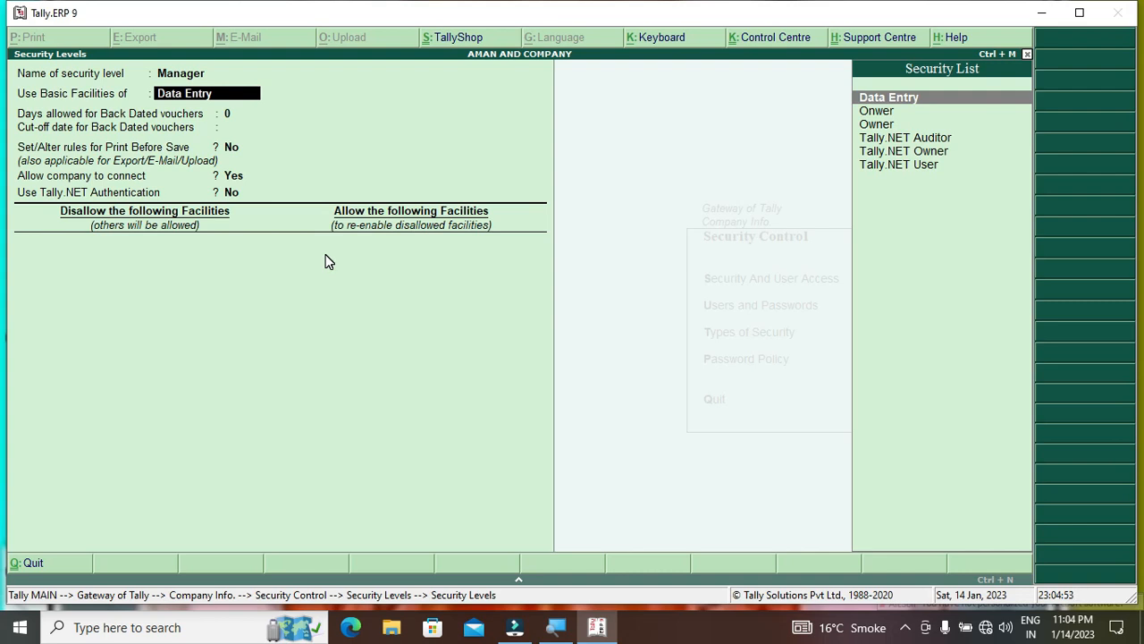
{"action": "key", "text": "Return"}
{"action": "key", "text": "Return"}
{"action": "key", "text": "Return"}
{"action": "key", "text": "Return"}
{"action": "key", "text": "Return"}
{"action": "key", "text": "Return"}
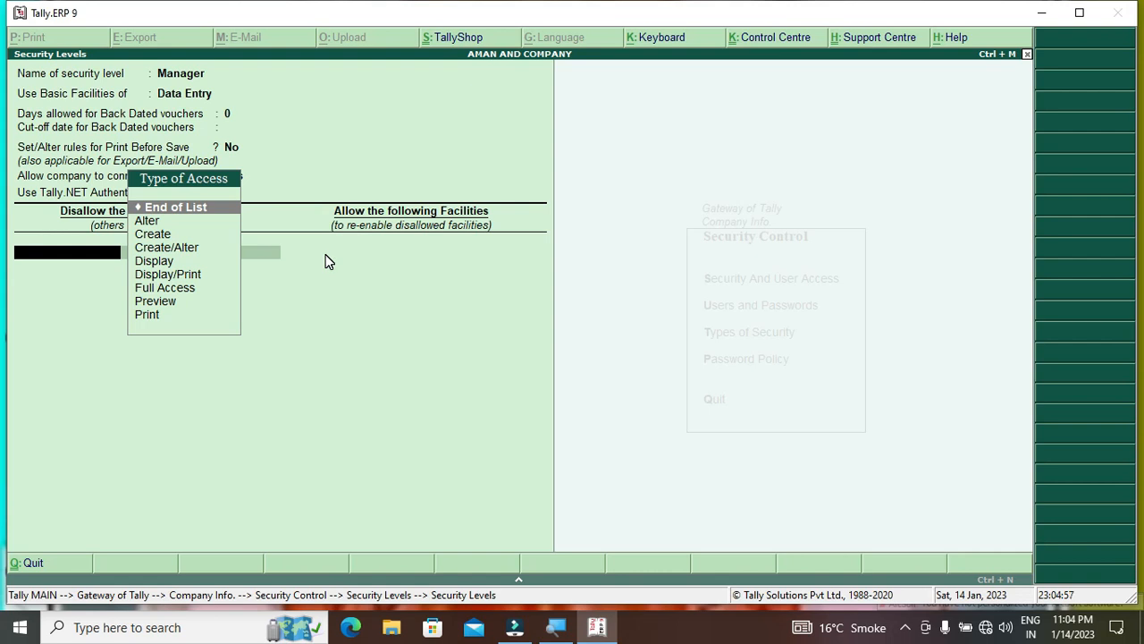
Disallow Full Access to the Accounts Masters report for the Manager level
{"action": "key", "text": "Down"}
{"action": "key", "text": "Down"}
{"action": "key", "text": "Down"}
{"action": "key", "text": "Down"}
{"action": "key", "text": "Down"}
{"action": "key", "text": "Down"}
{"action": "key", "text": "Down"}
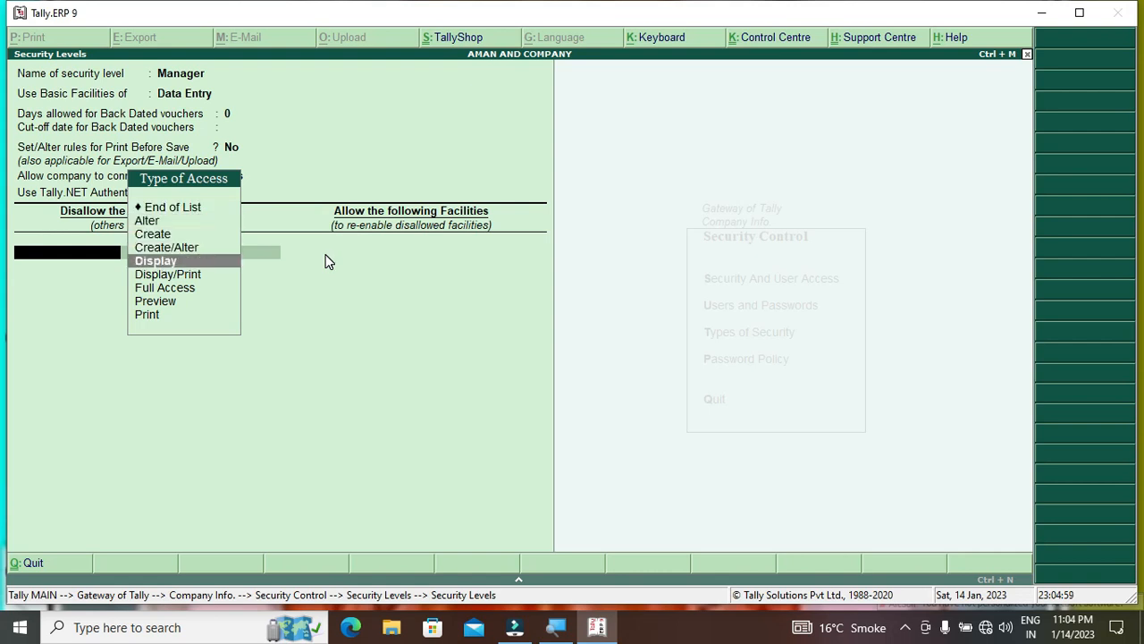
{"action": "key", "text": "Up"}
{"action": "key", "text": "Up"}
{"action": "key", "text": "Up"}
{"action": "key", "text": "Up"}
{"action": "key", "text": "Up"}
{"action": "key", "text": "Down"}
{"action": "key", "text": "Down"}
{"action": "key", "text": "Down"}
{"action": "key", "text": "Down"}
{"action": "key", "text": "Down"}
{"action": "key", "text": "Up"}
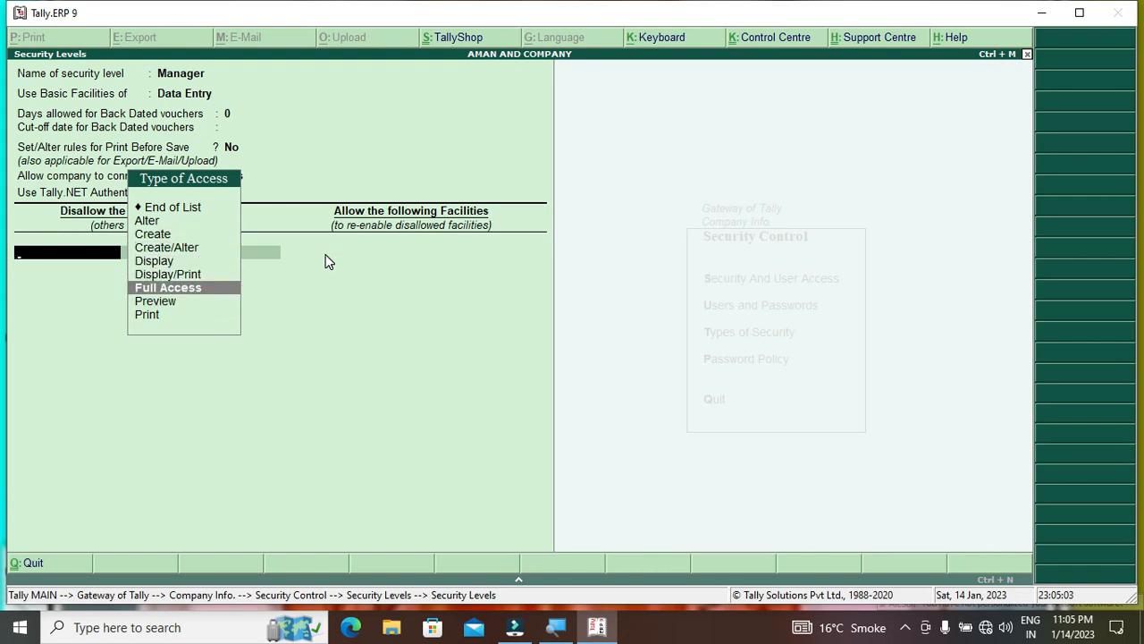
{"action": "key", "text": "Return"}
{"action": "key", "text": "Down"}
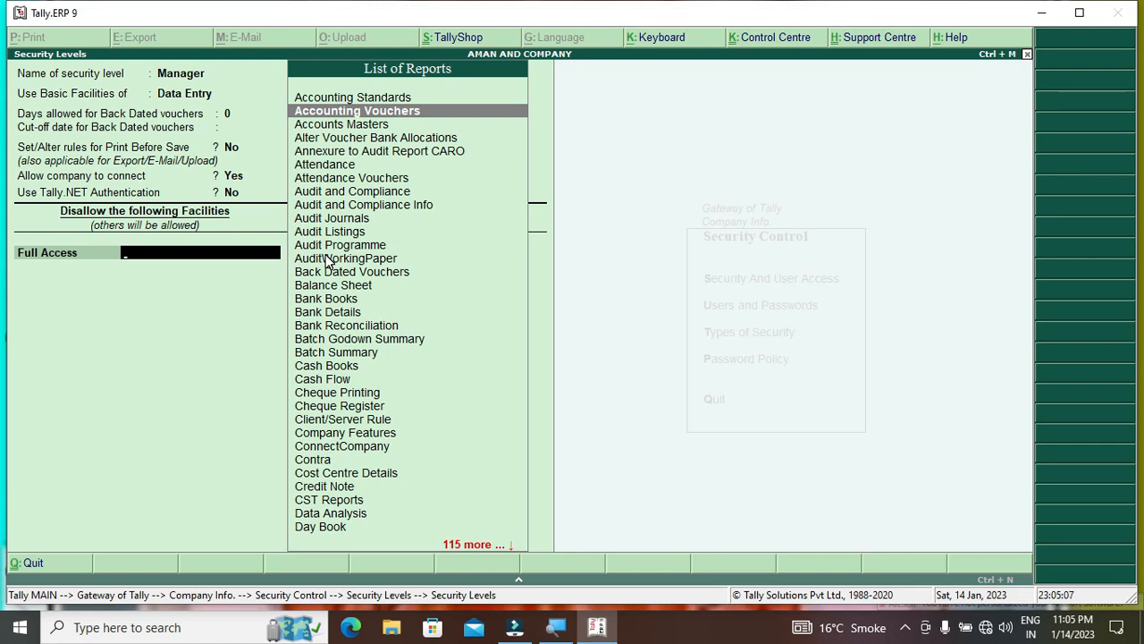
{"action": "key", "text": "Down"}
{"action": "key", "text": "Return"}
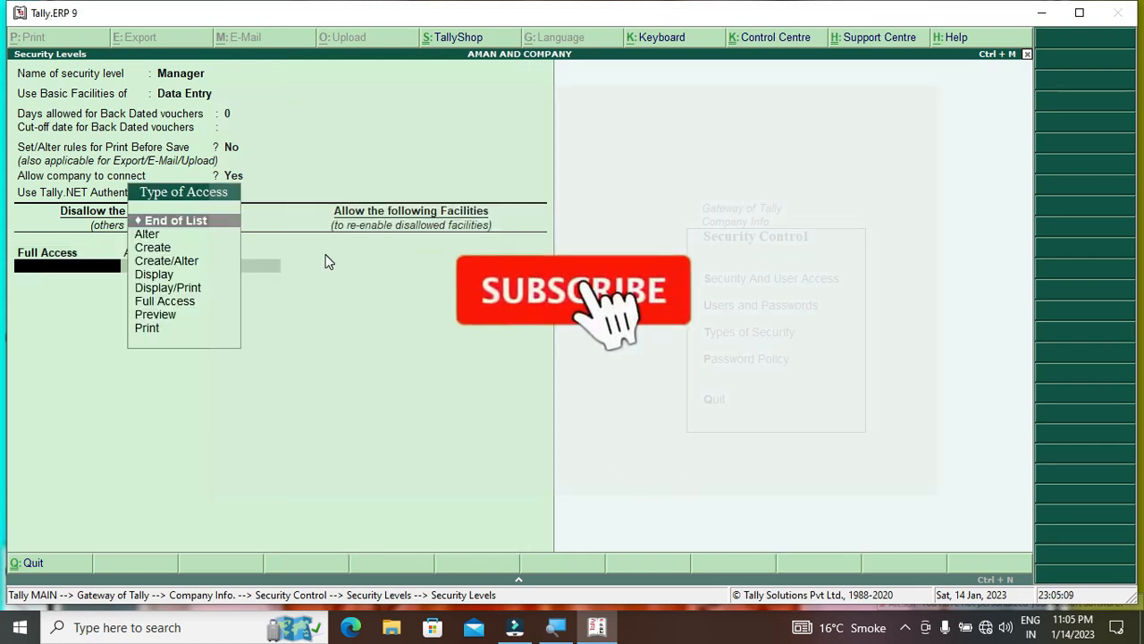
{"action": "key", "text": "Return"}
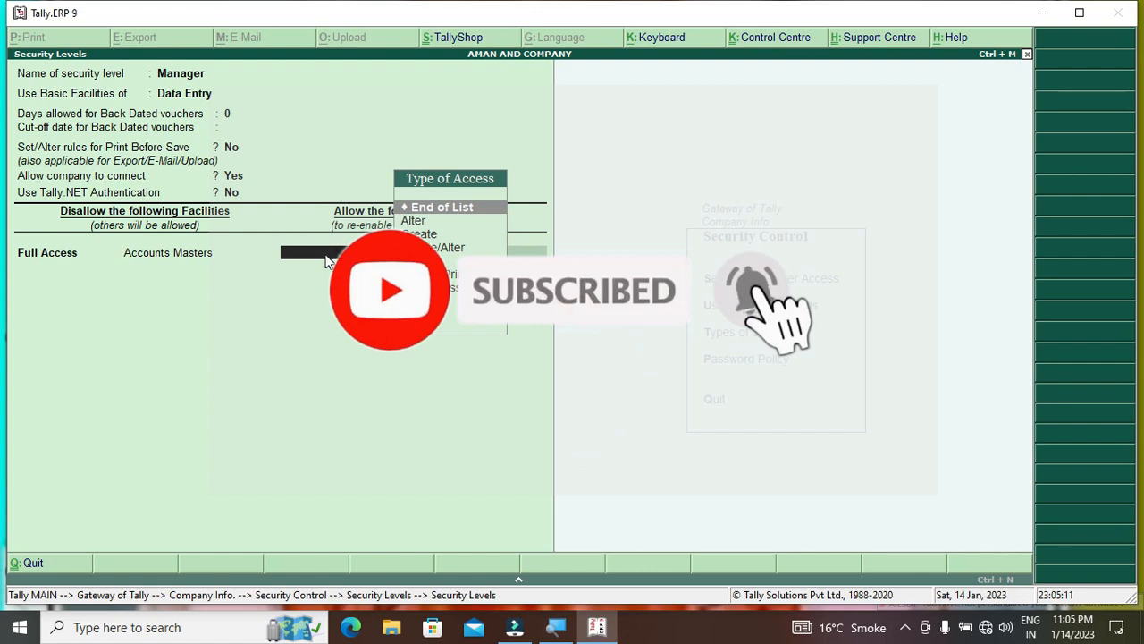
Leave the allowed facilities at End of List and save the Manager security level
{"action": "key", "text": "Down"}
{"action": "key", "text": "Down"}
{"action": "key", "text": "Down"}
{"action": "key", "text": "Down"}
{"action": "key", "text": "Up"}
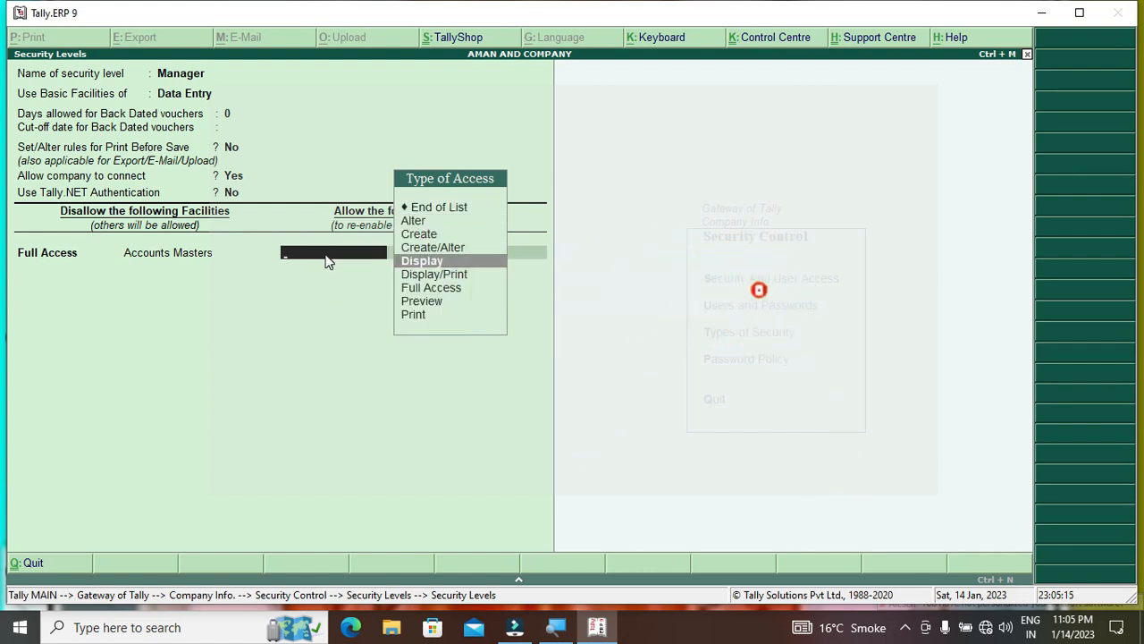
{"action": "key", "text": "Up"}
{"action": "key", "text": "Up"}
{"action": "key", "text": "Up"}
{"action": "key", "text": "Up"}
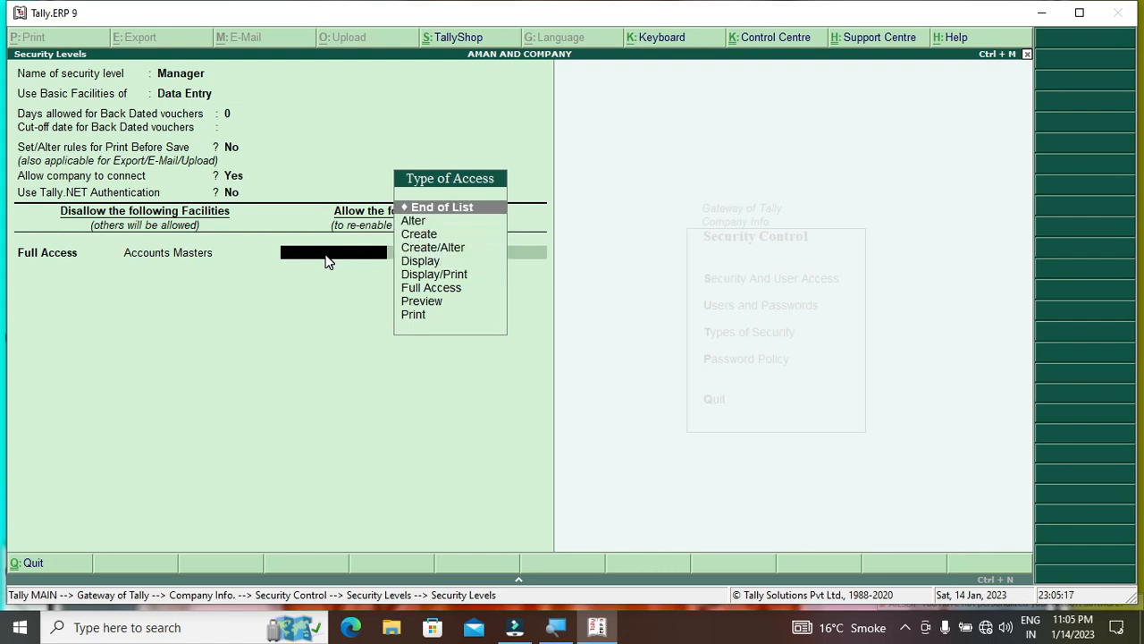
{"action": "key", "text": "Return"}
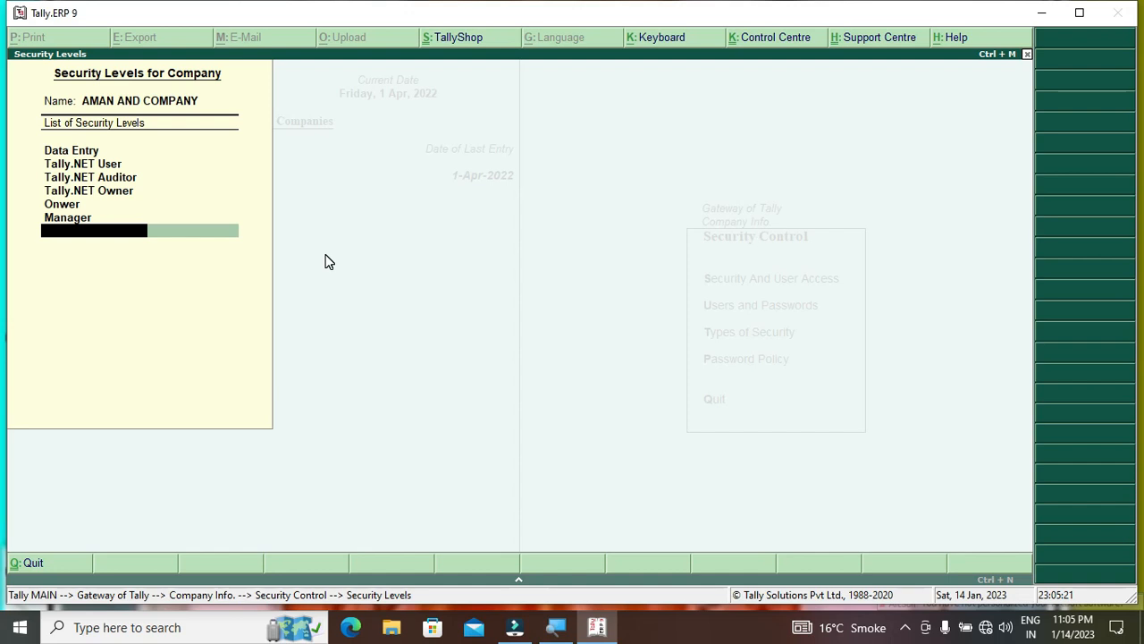
Open AMAN AND COMPANY's users list, leaving the existing Data Entry user unchanged
{"action": "key", "text": "Return"}
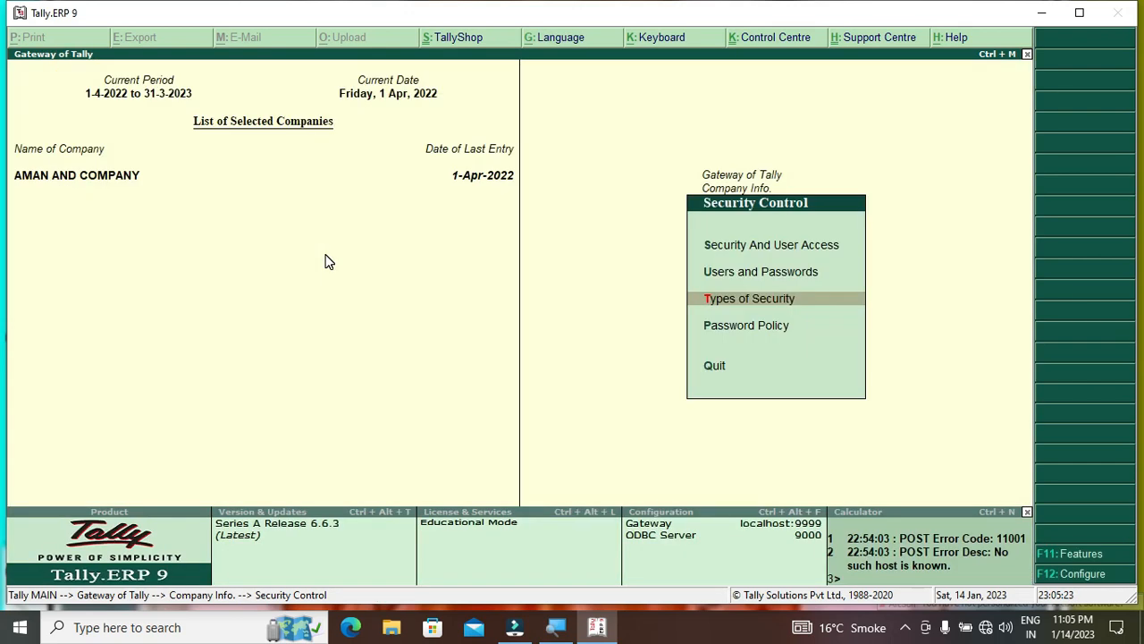
{"action": "key", "text": "Up"}
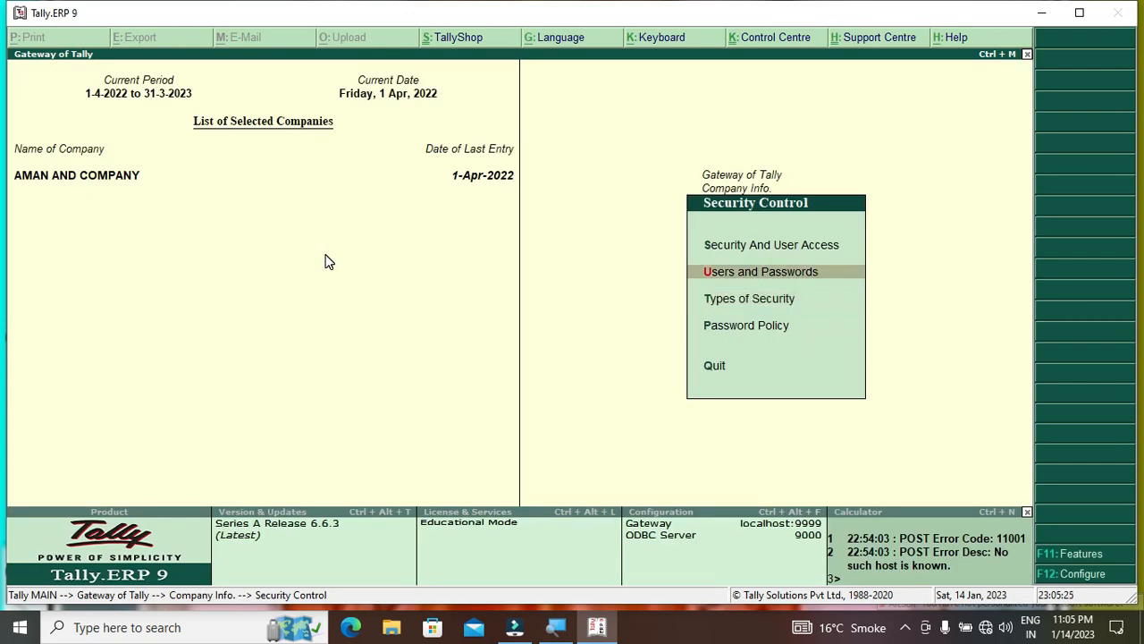
{"action": "key", "text": "Return"}
{"action": "key", "text": "Down"}
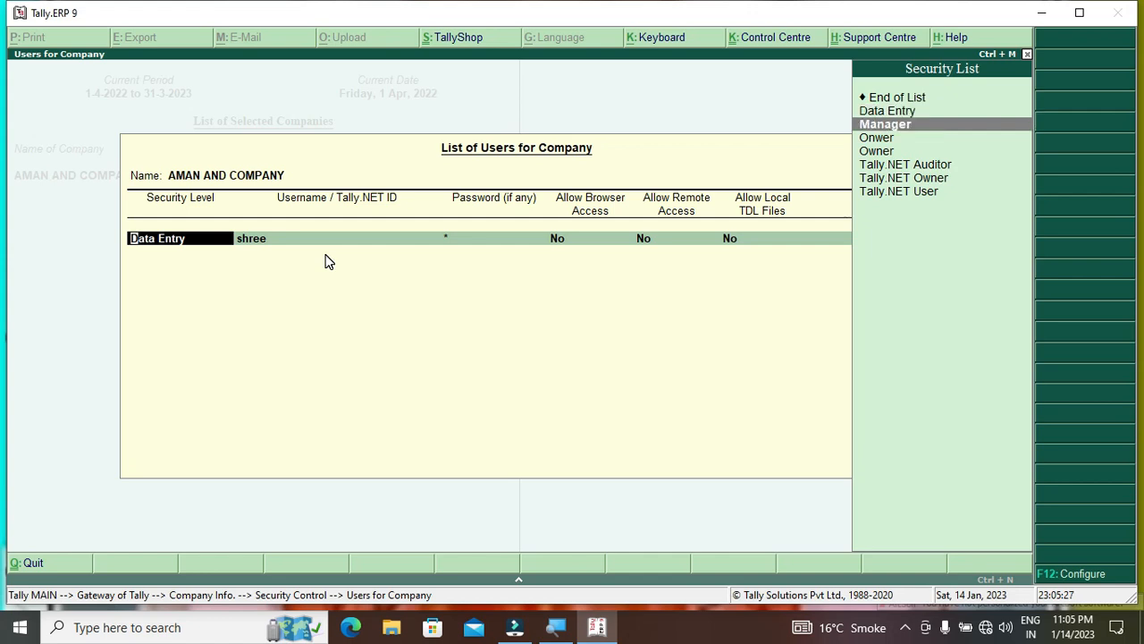
{"action": "key", "text": "Up"}
{"action": "key", "text": "Return"}
{"action": "key", "text": "Return"}
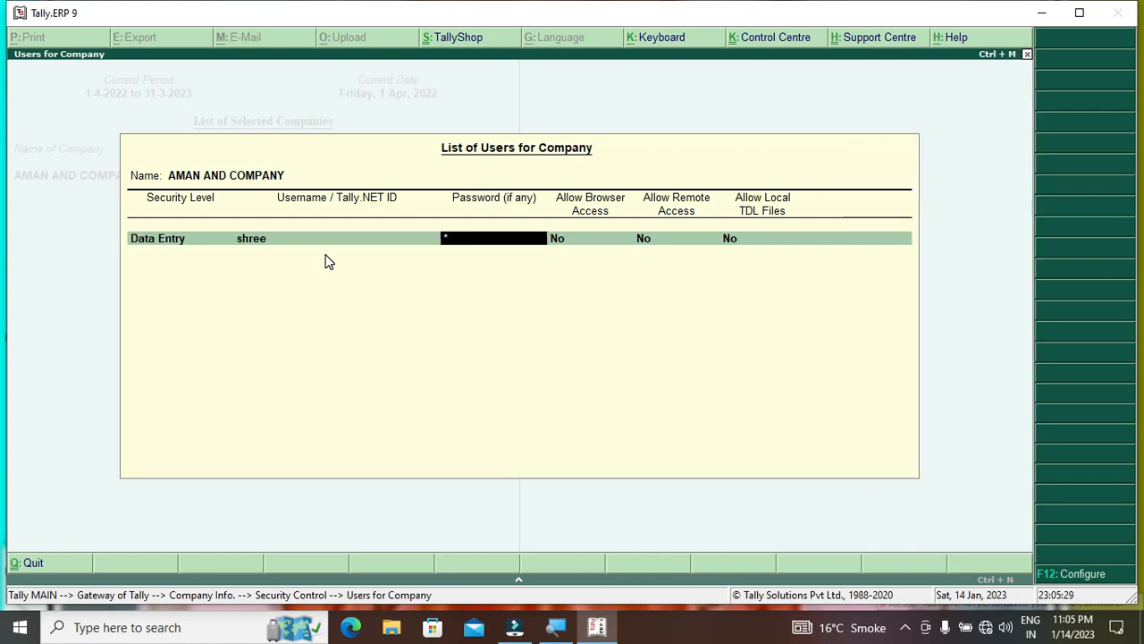
Add a new Manager-level user, entering the username and a password
{"action": "key", "text": "Return"}
{"action": "key", "text": "Down"}
{"action": "key", "text": "Down"}
{"action": "key", "text": "Return"}
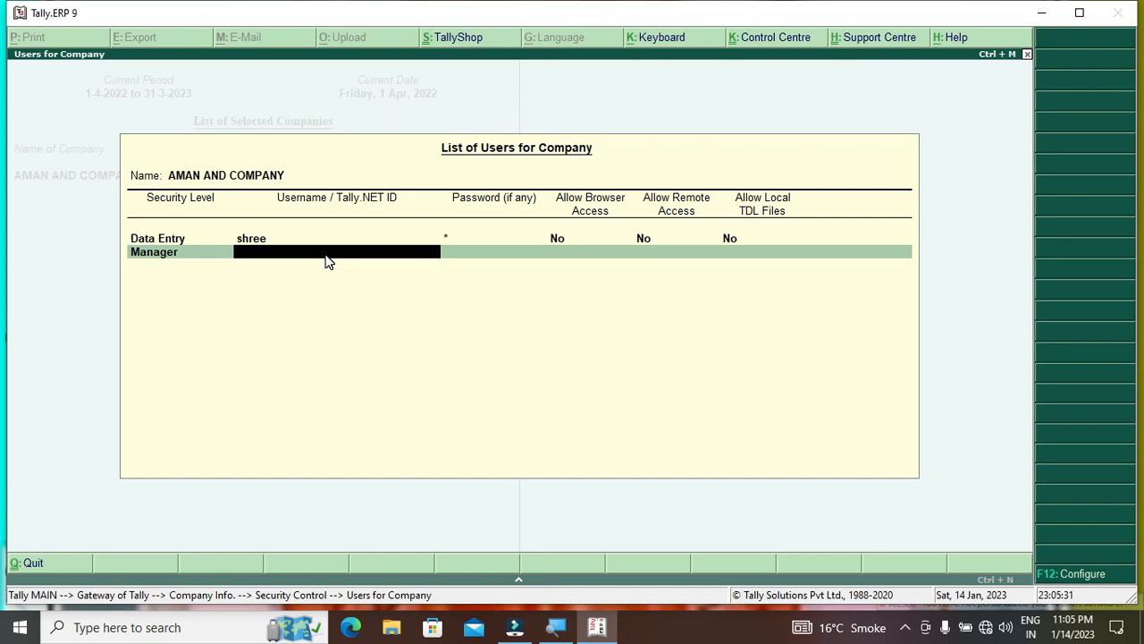
{"action": "type", "text": "ra"}
{"action": "key", "text": "Return"}
{"action": "type", "text": "***"}
{"action": "key", "text": "Return"}
Save the user list and return to the Gateway of Tally
{"action": "key", "text": "Return"}
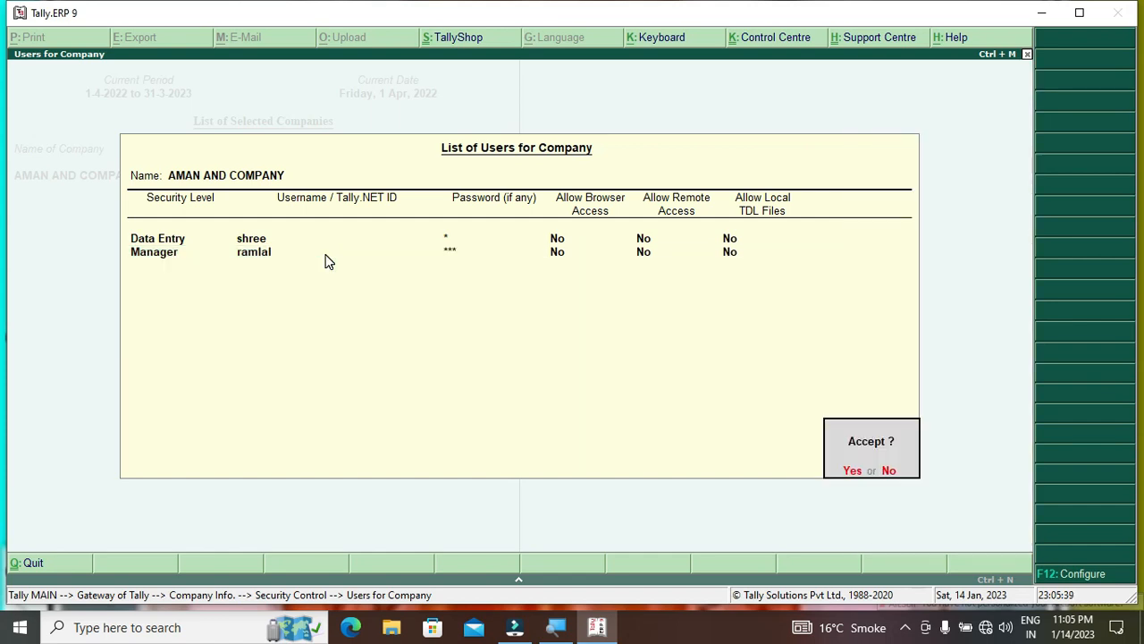
{"action": "key", "text": "Return"}
{"action": "key", "text": "Escape"}
{"action": "key", "text": "Escape"}
{"action": "key", "text": "Up"}
{"action": "key", "text": "Up"}
{"action": "key", "text": "Down"}
{"action": "key", "text": "Down"}
{"action": "key", "text": "Down"}
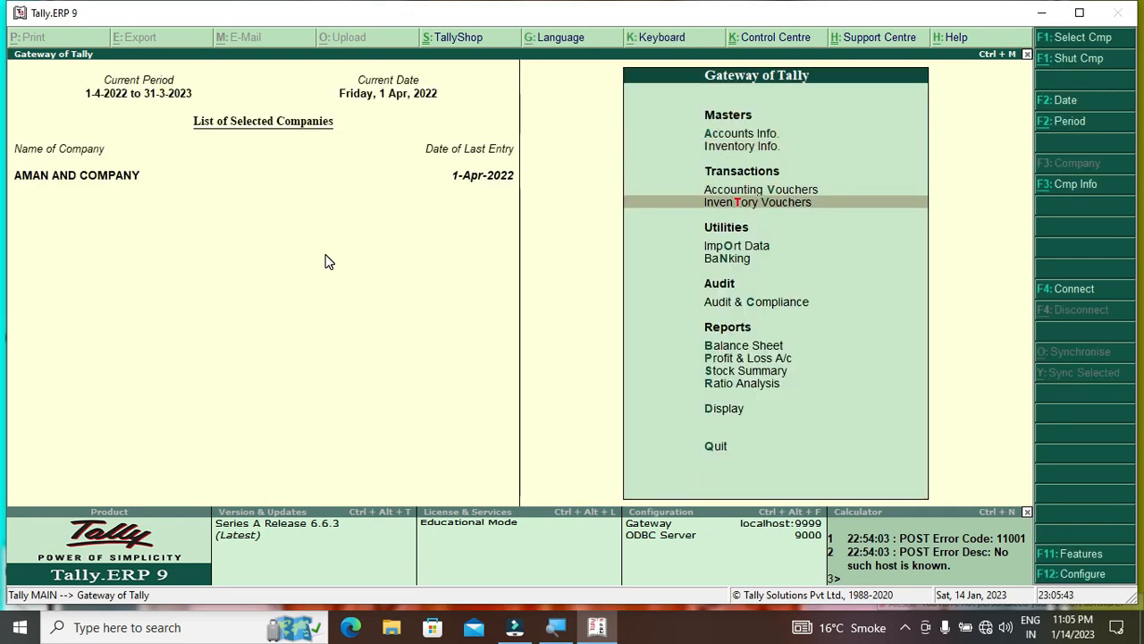
Shut AMAN AND COMPANY from the Company Info options (Alt+F3)
{"action": "key", "text": "alt+F3"}
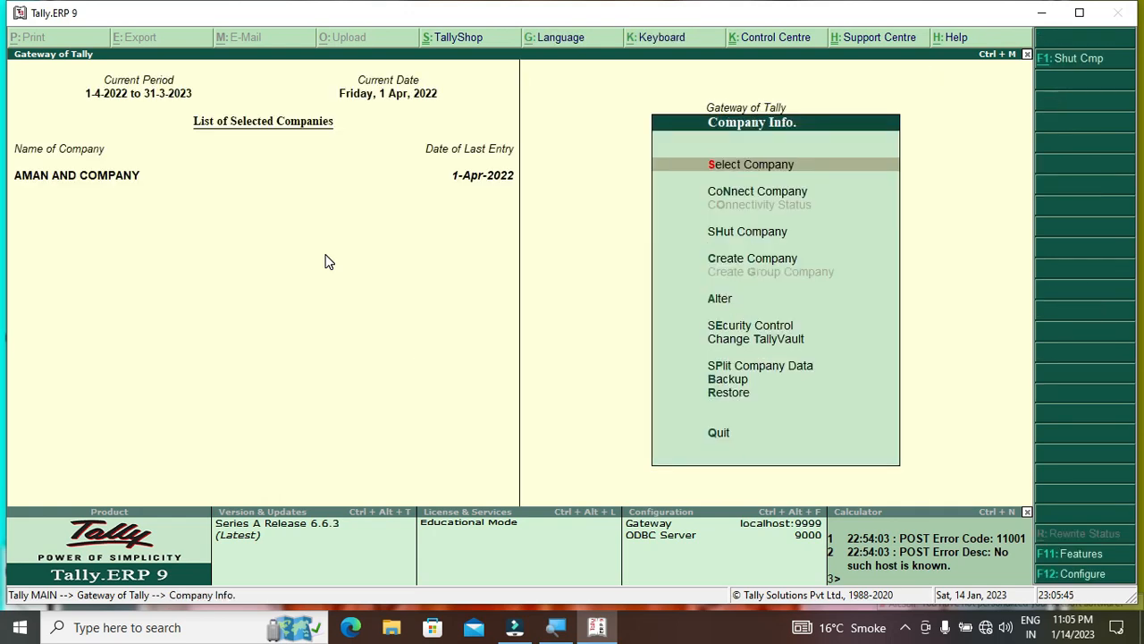
{"action": "key", "text": "Down"}
{"action": "key", "text": "Down"}
{"action": "key", "text": "Return"}
{"action": "key", "text": "Return"}
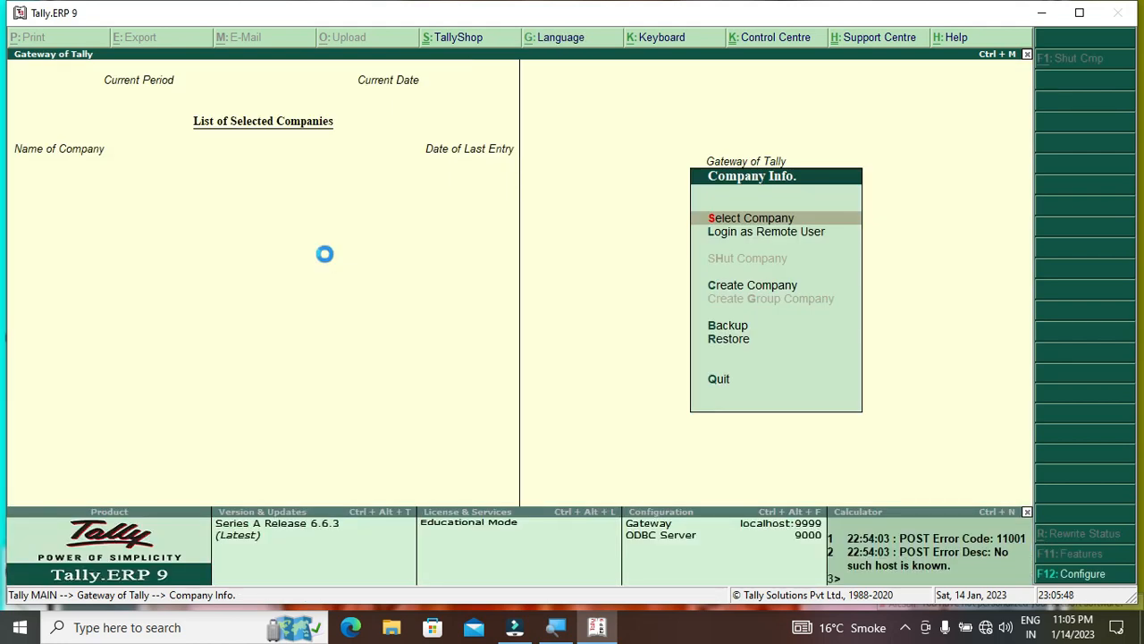
Select AMAN AND COMPANY again and log in at the Company Login prompt
{"action": "key", "text": "Return"}
{"action": "key", "text": "Down"}
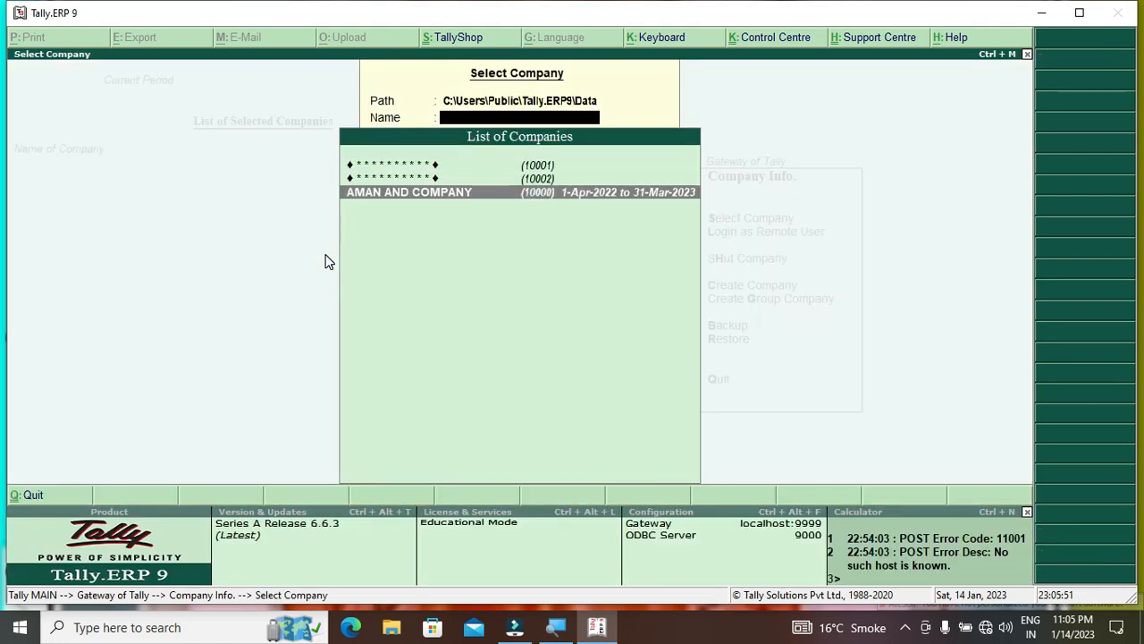
{"action": "key", "text": "Return"}
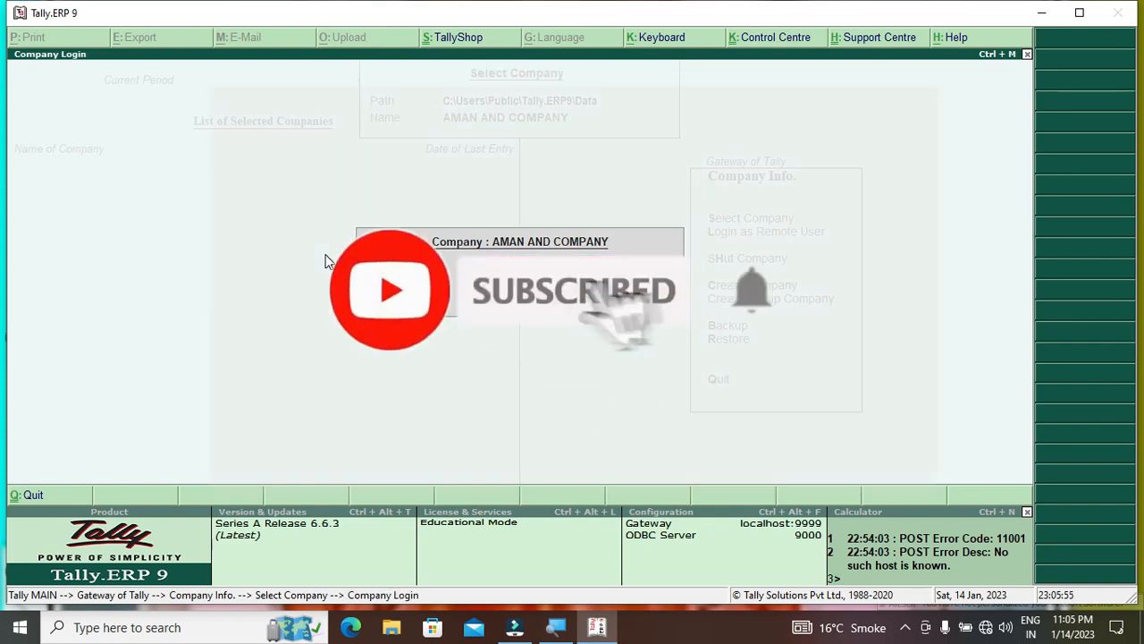
{"action": "key", "text": "Return"}
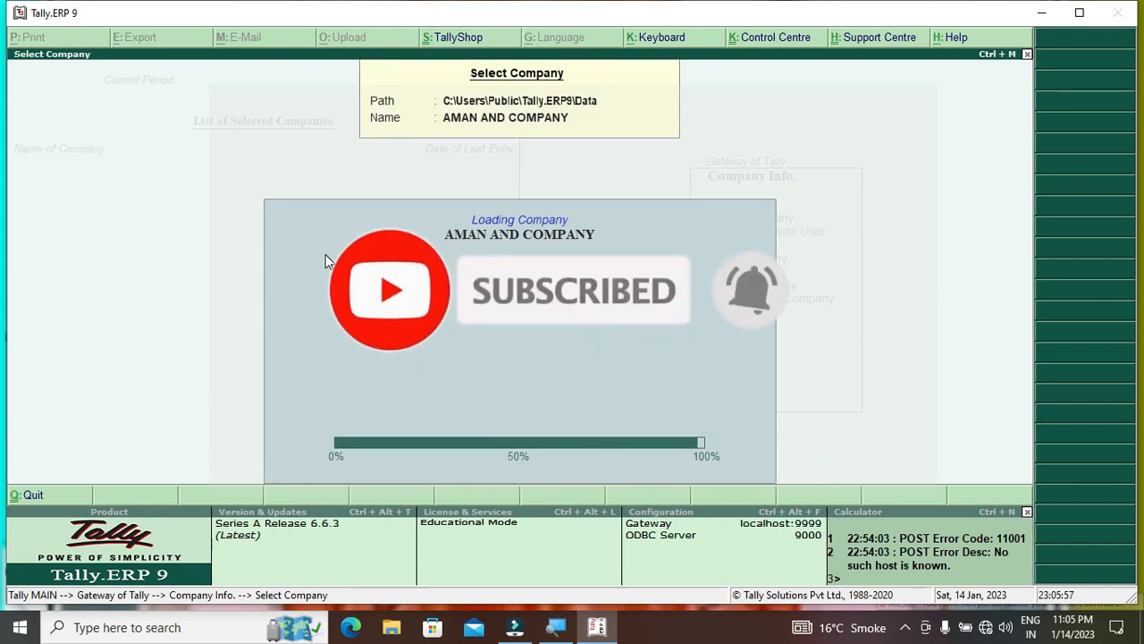